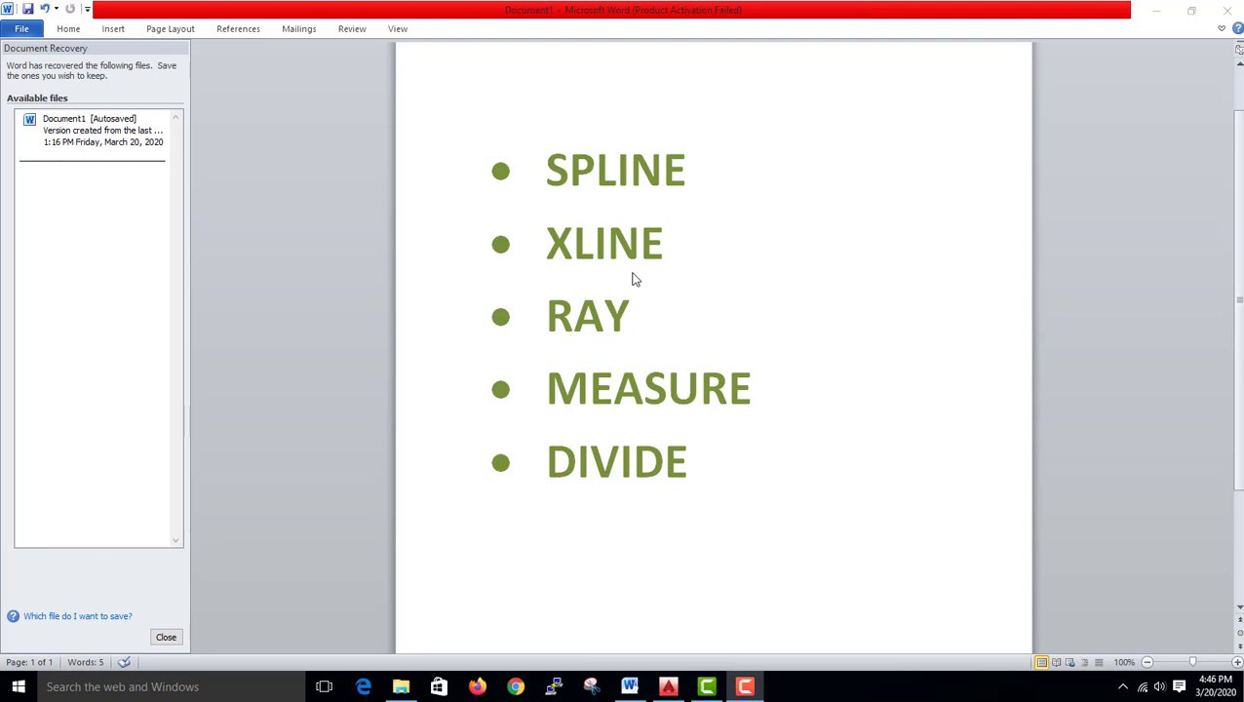
Switch from the Word command list to the AutoCAD drawing SFFSF.dwg.
click(669, 686)
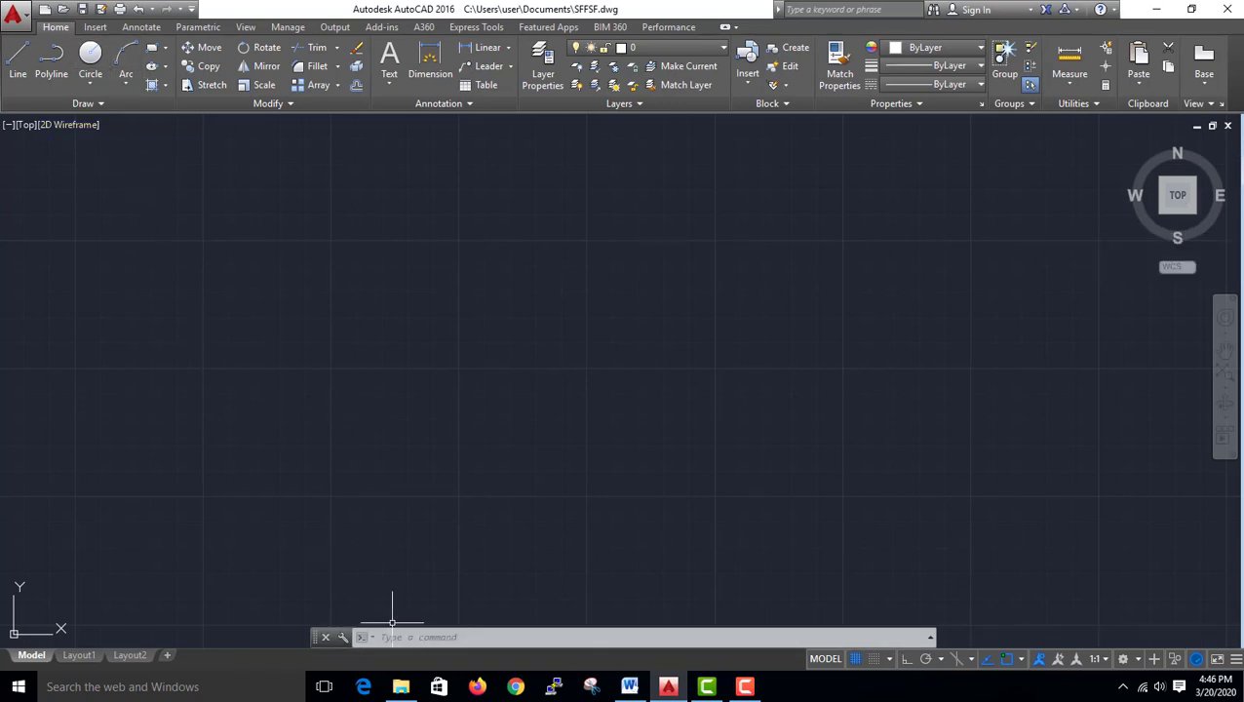
Draw a fit-point spline wave through seven points with two peaks and a trough.
text(s)
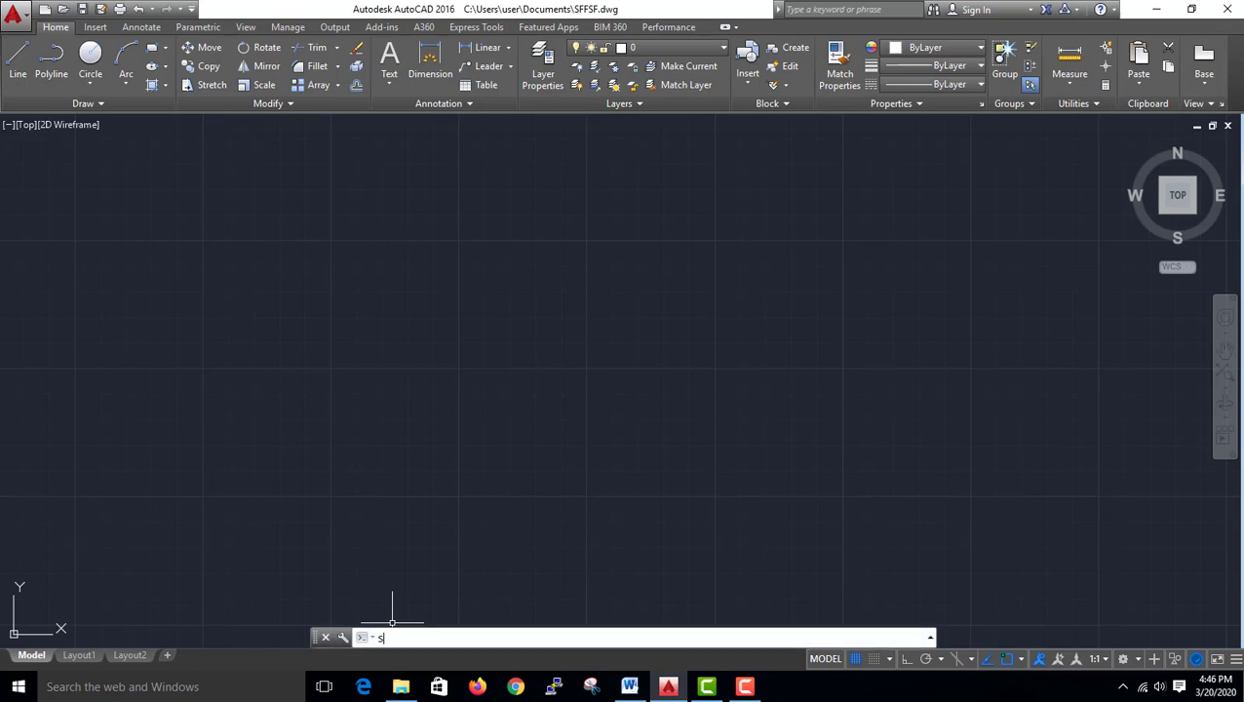
text(pl)
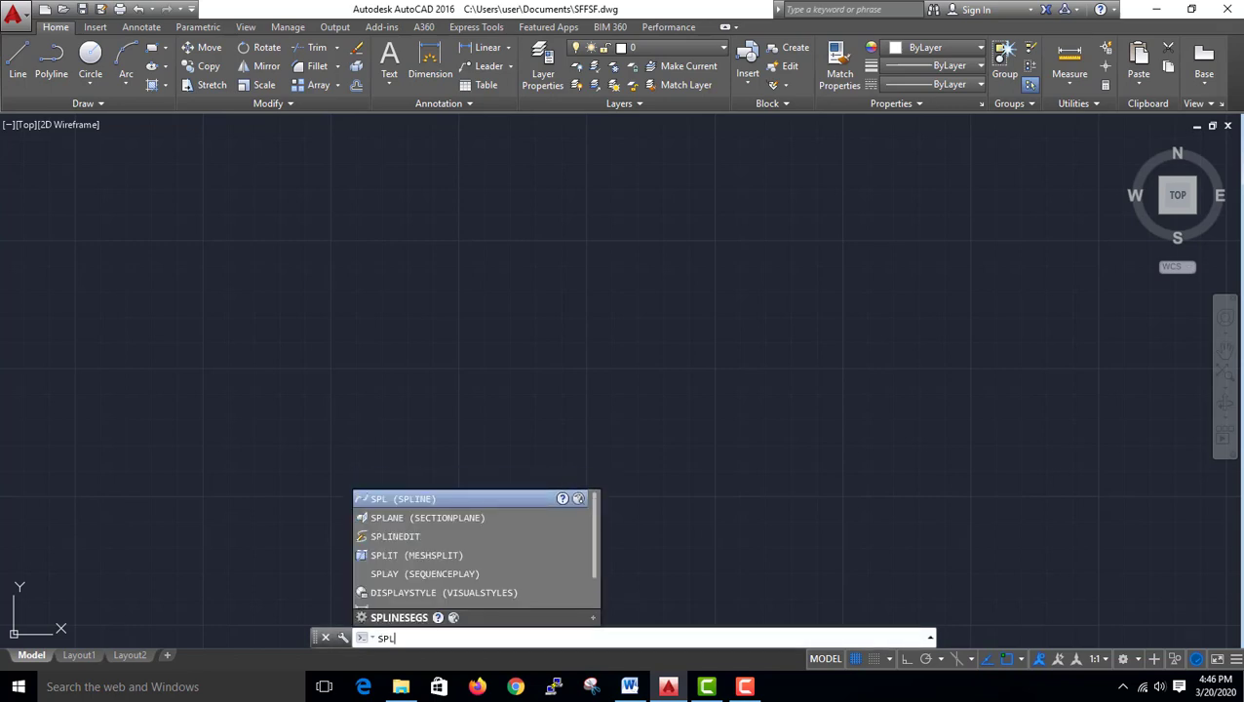
key(Return)
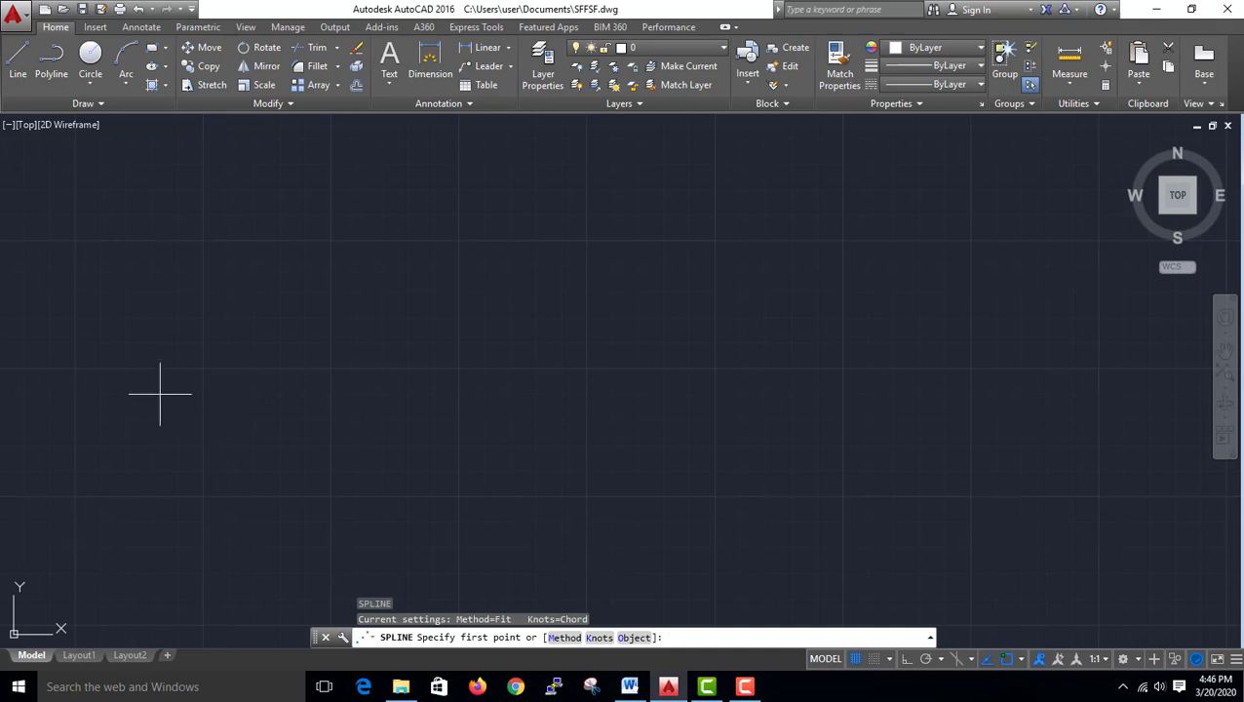
click(164, 435)
click(253, 254)
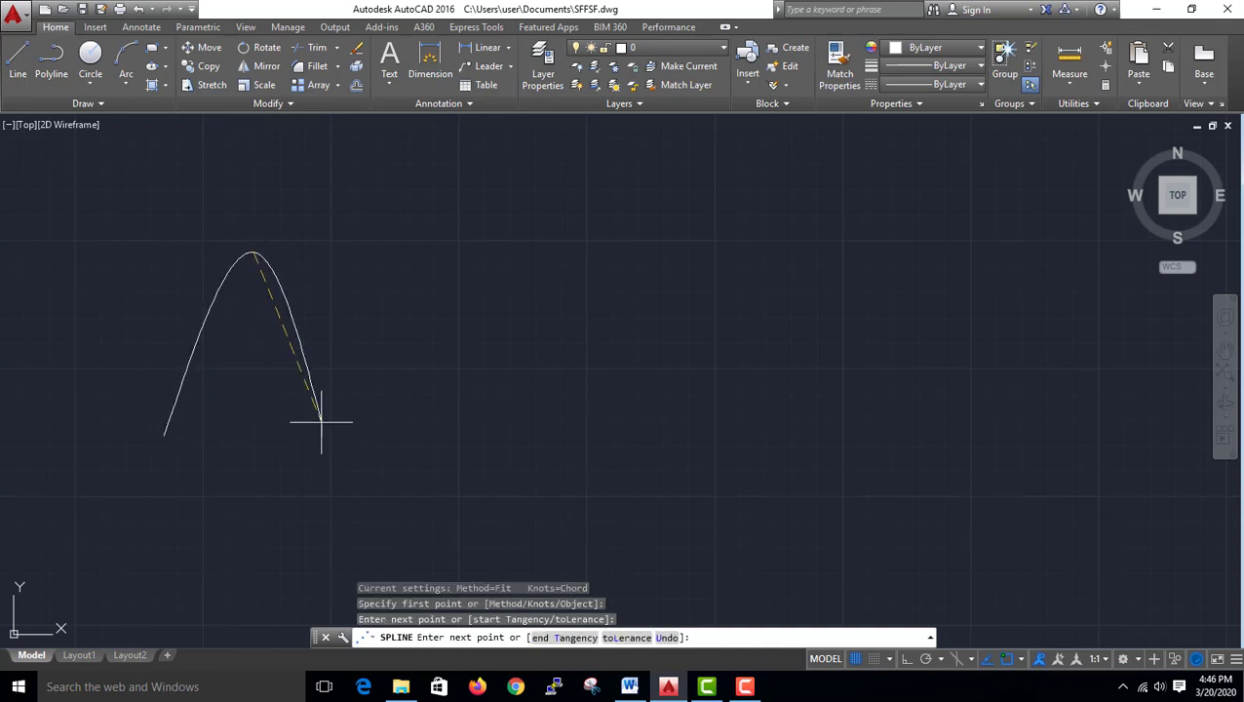
click(322, 421)
click(400, 558)
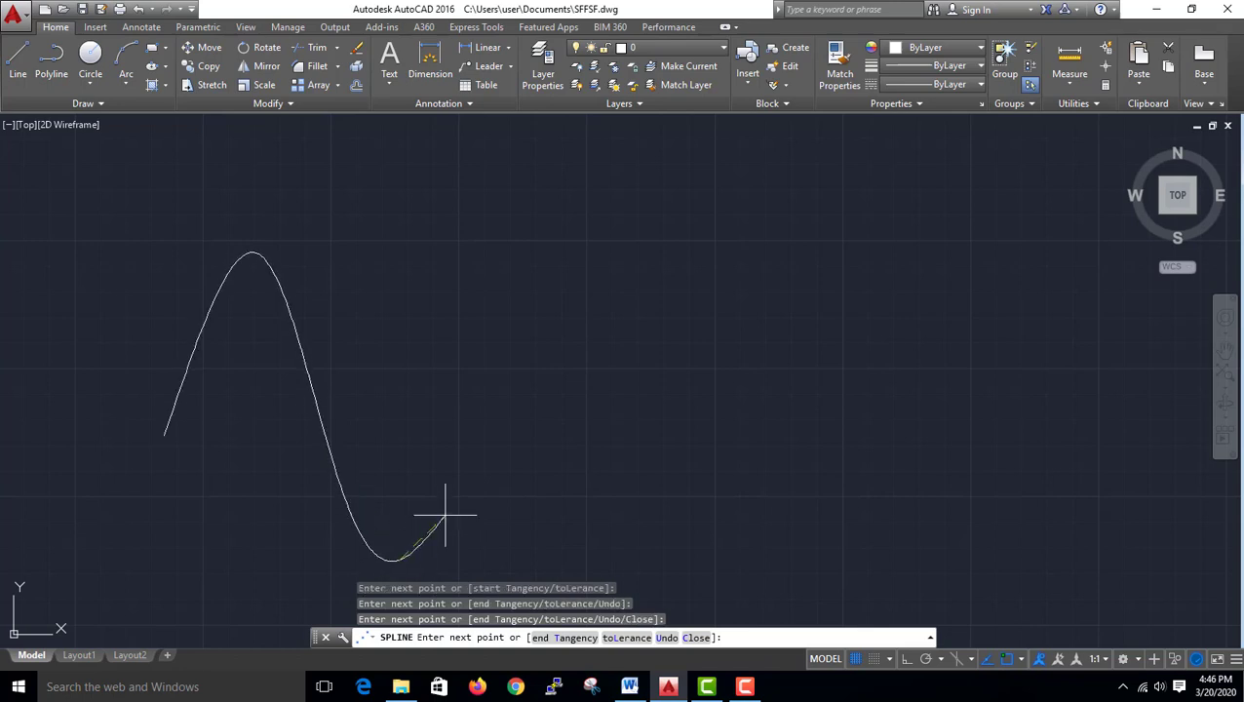
click(488, 408)
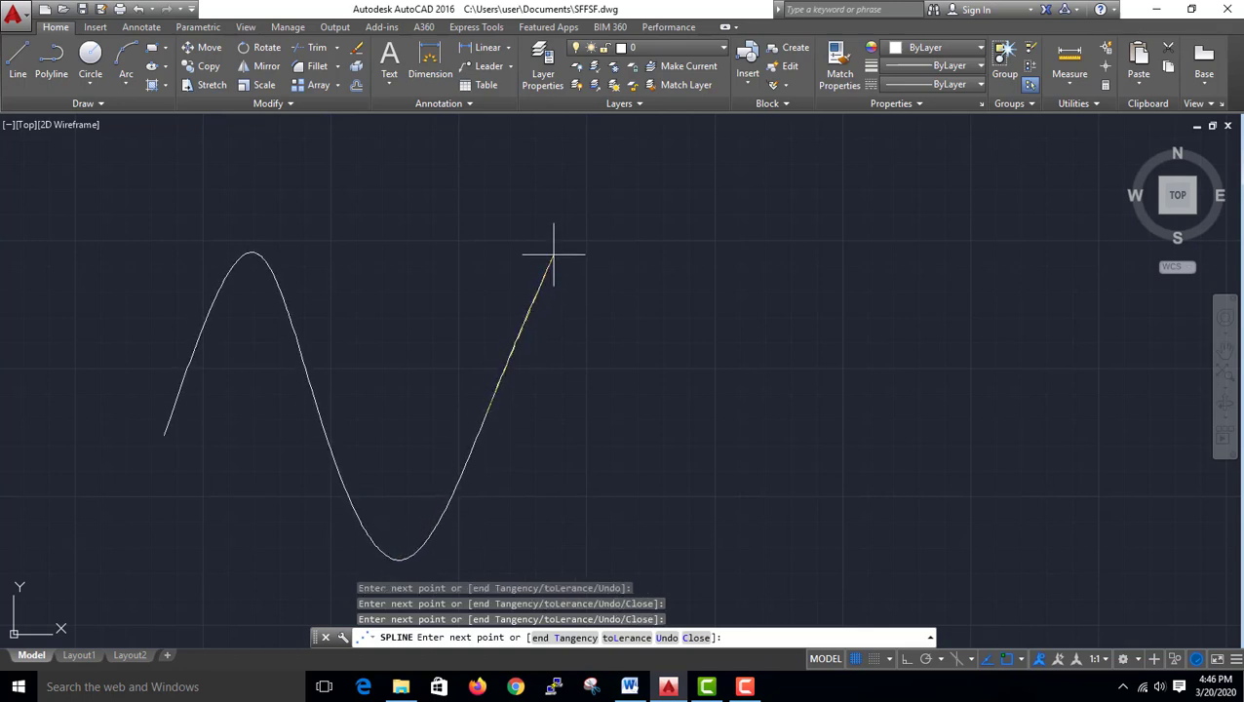
click(592, 231)
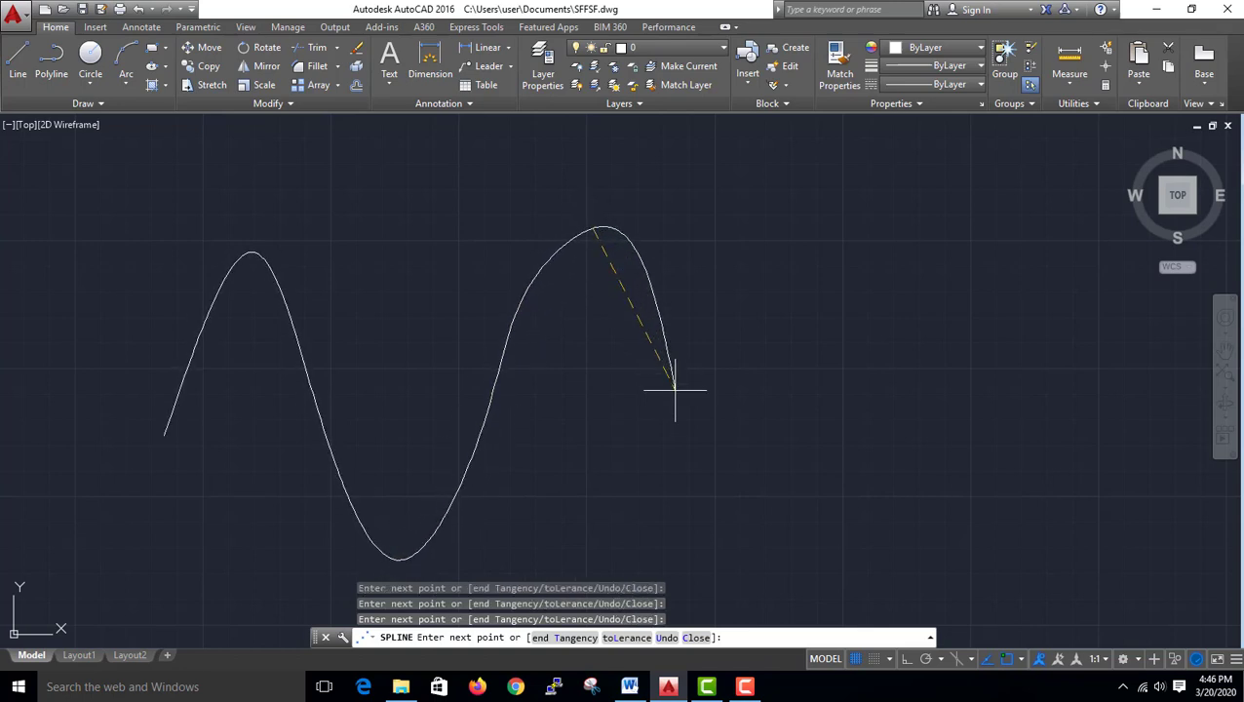
click(685, 429)
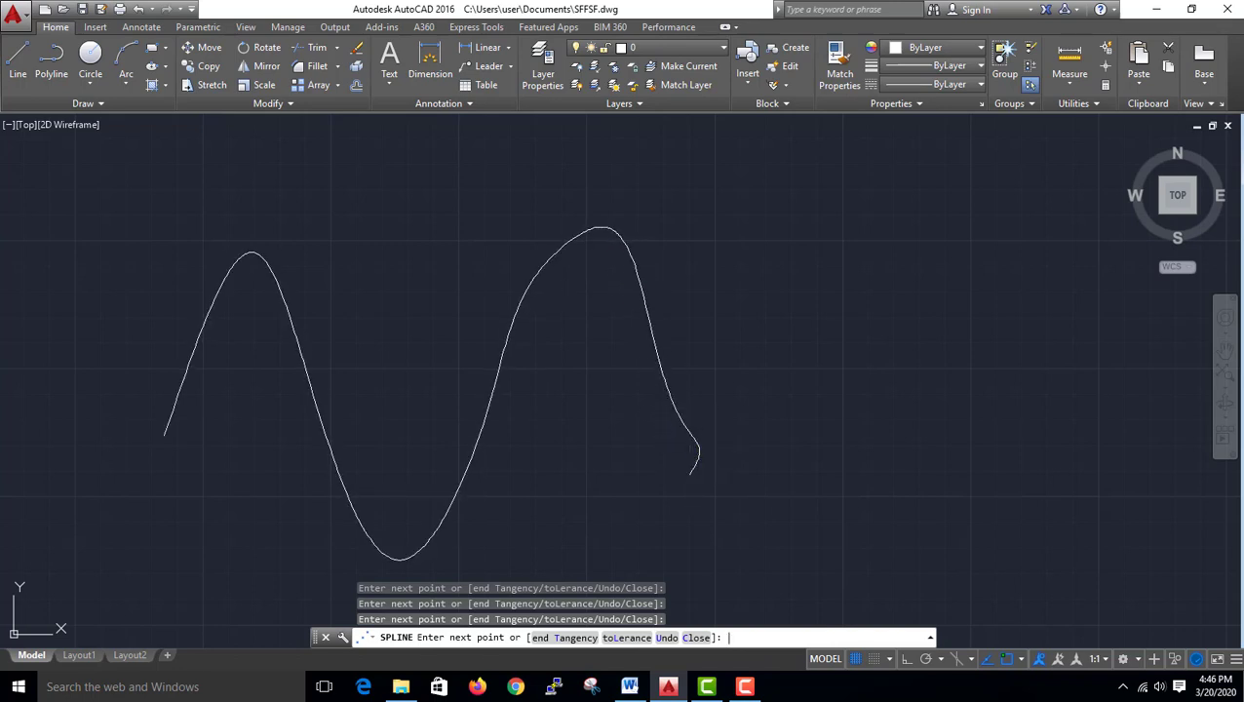
key(Return)
key(Return)
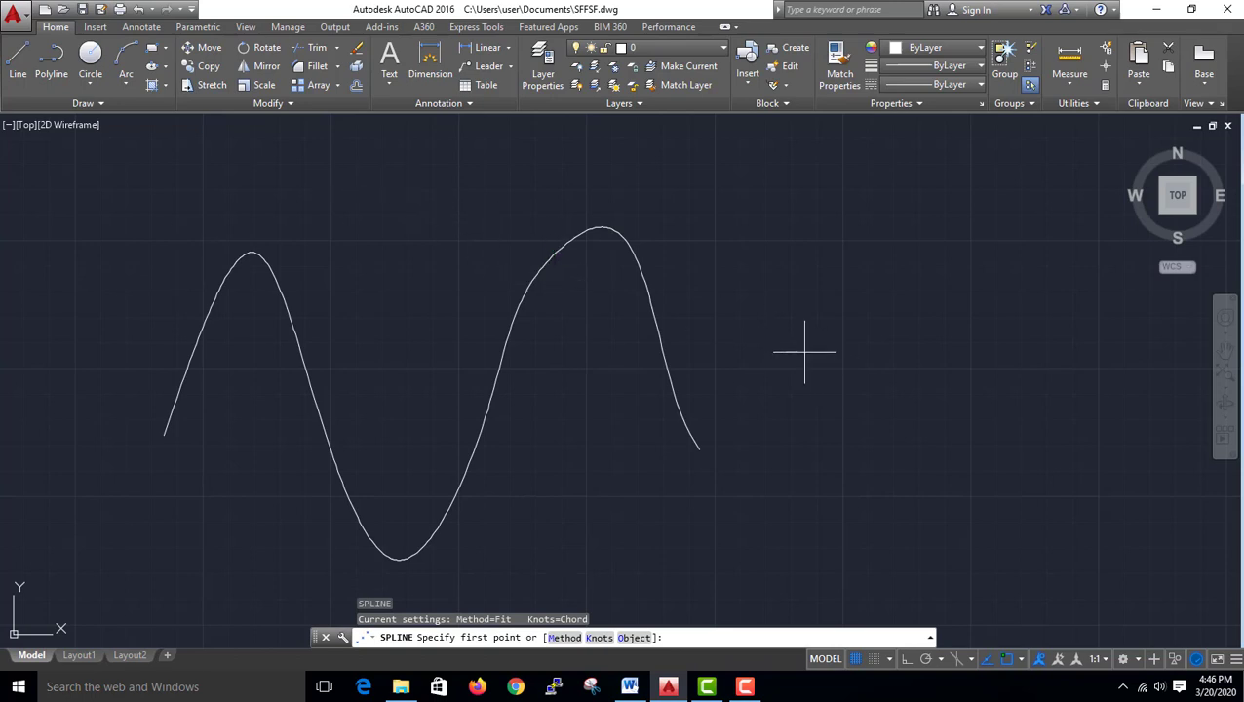
Cancel the restarted SPLINE command.
key(Return)
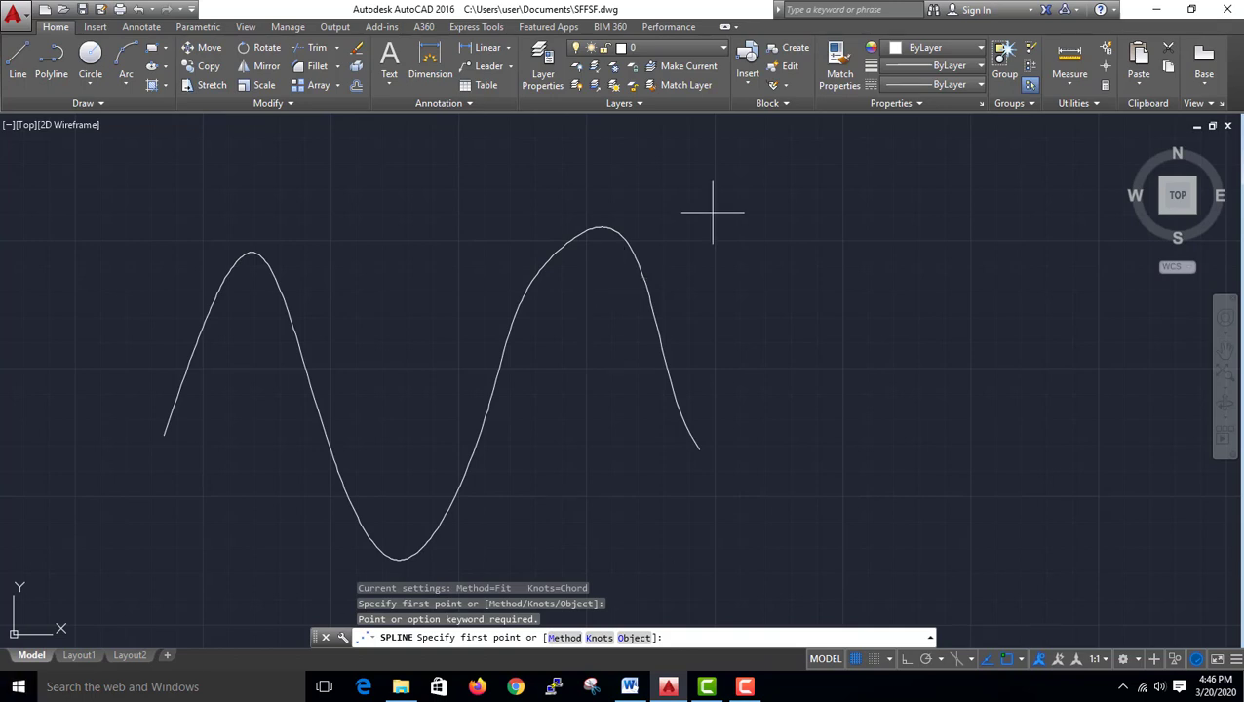
key(Escape)
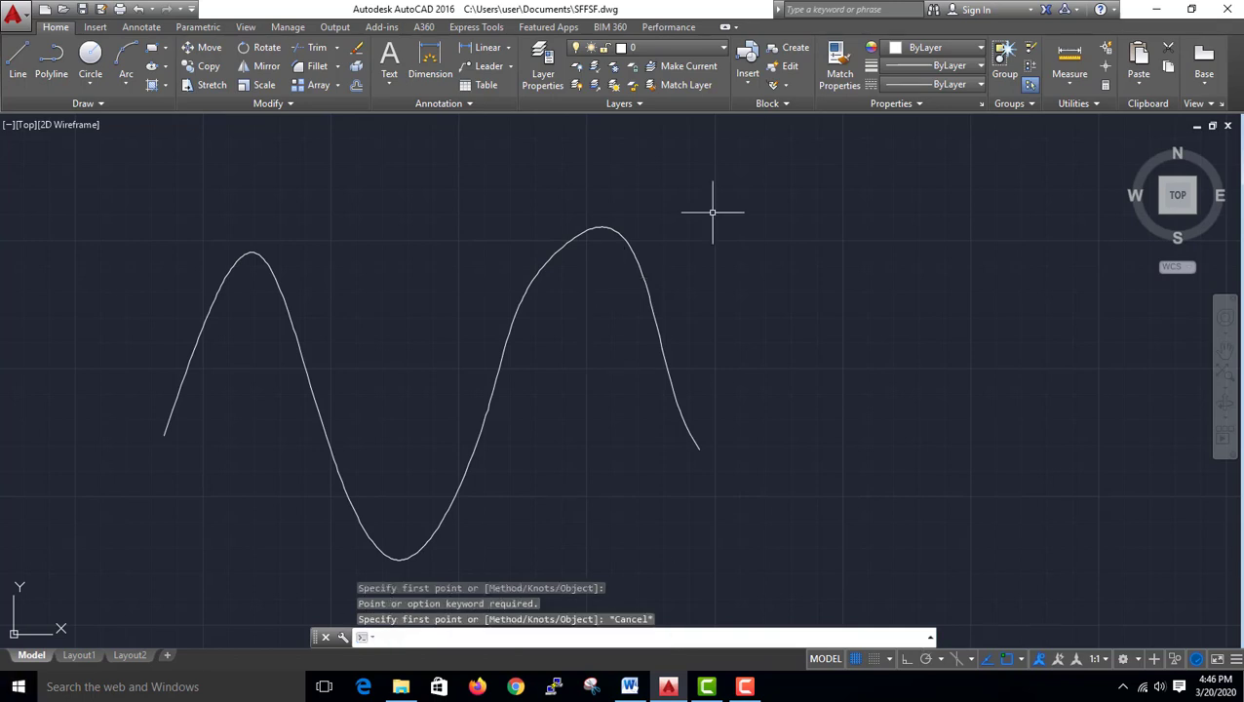
key(Escape)
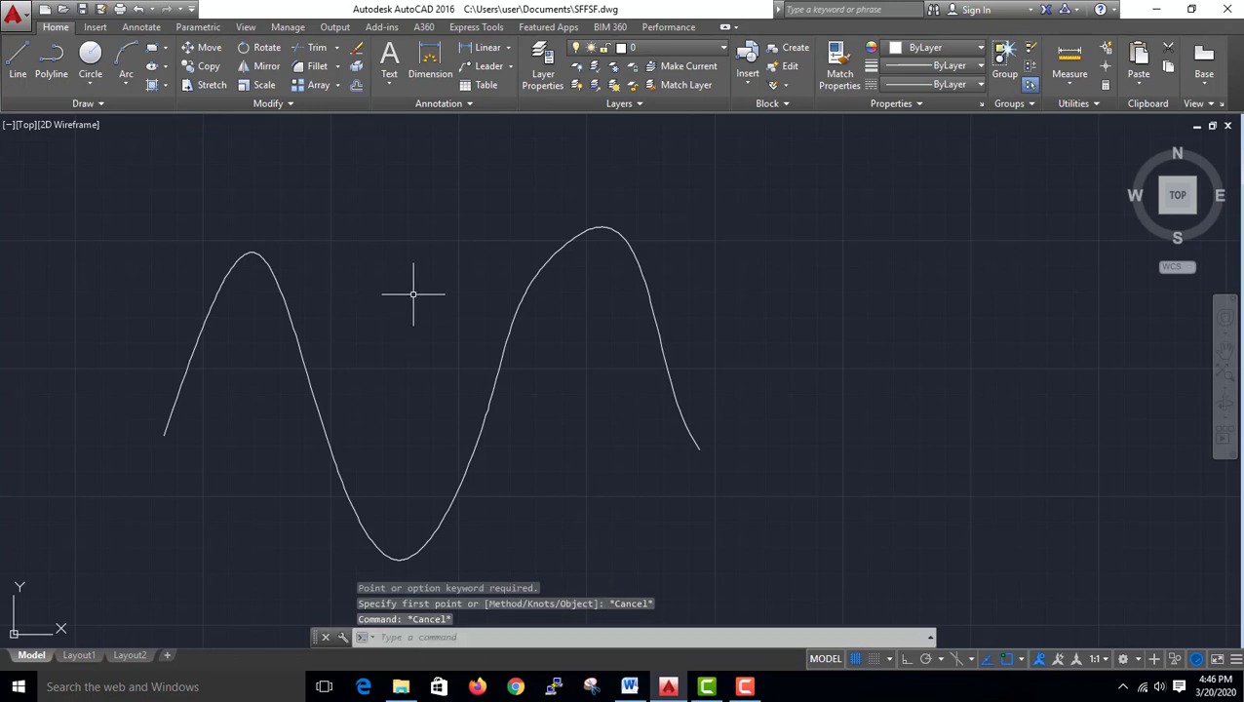
Grip-stretch the wave's fit points at the second peak and rising stroke to reshape it.
click(572, 239)
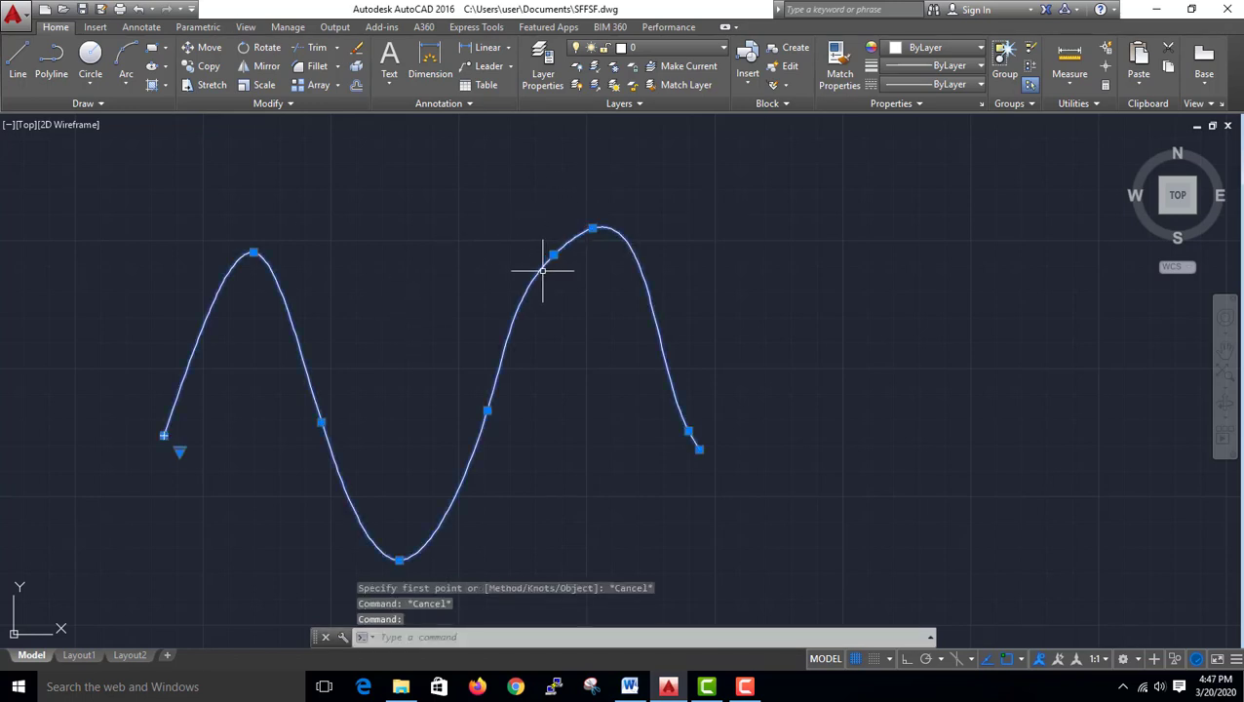
click(553, 255)
click(565, 262)
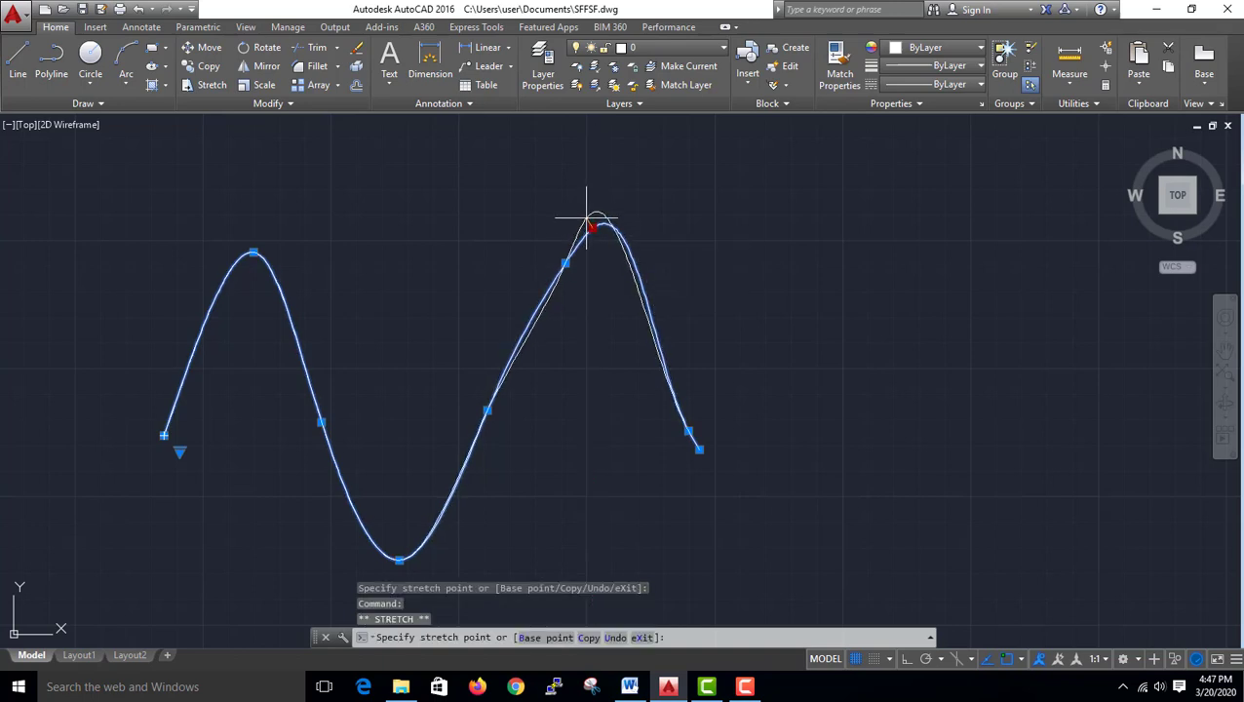
click(591, 224)
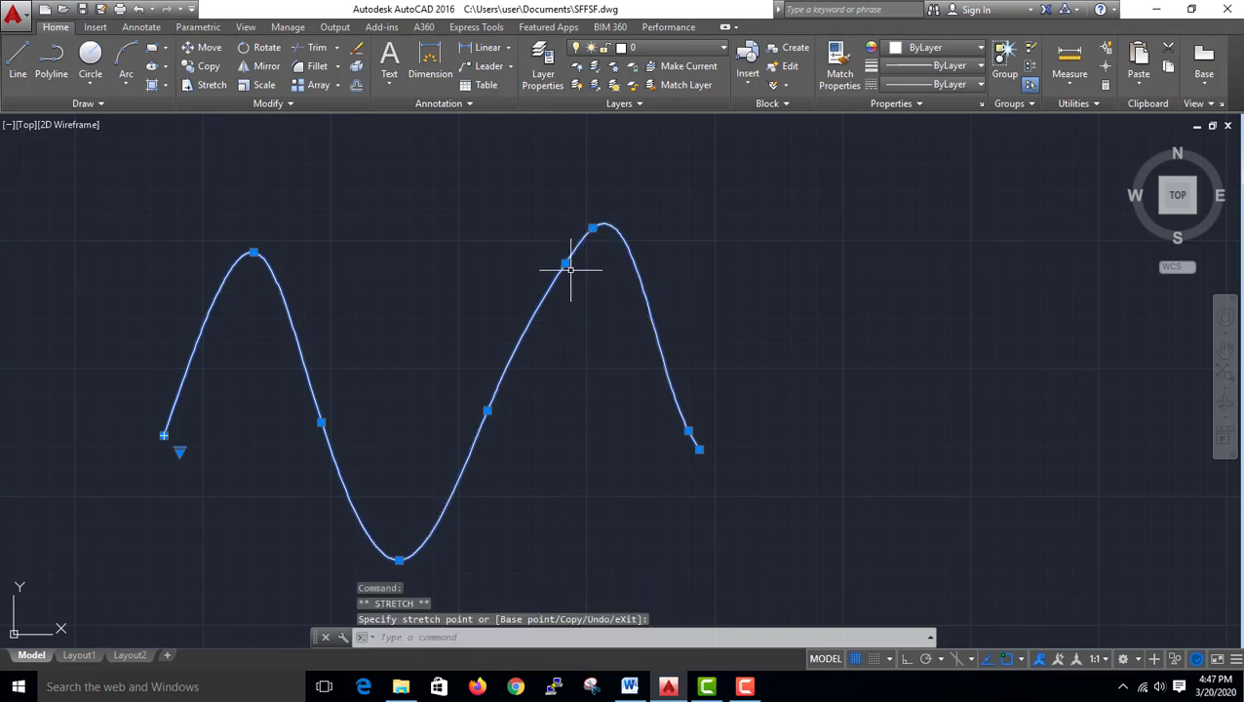
click(498, 414)
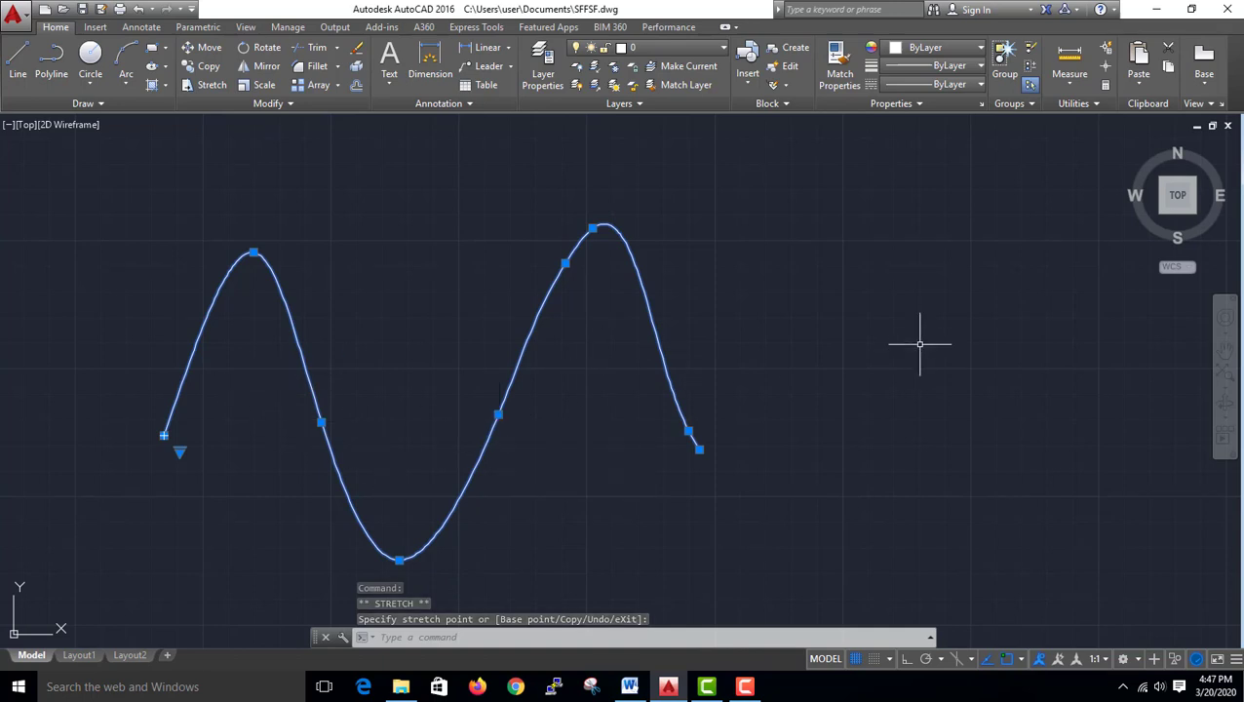
key(Escape)
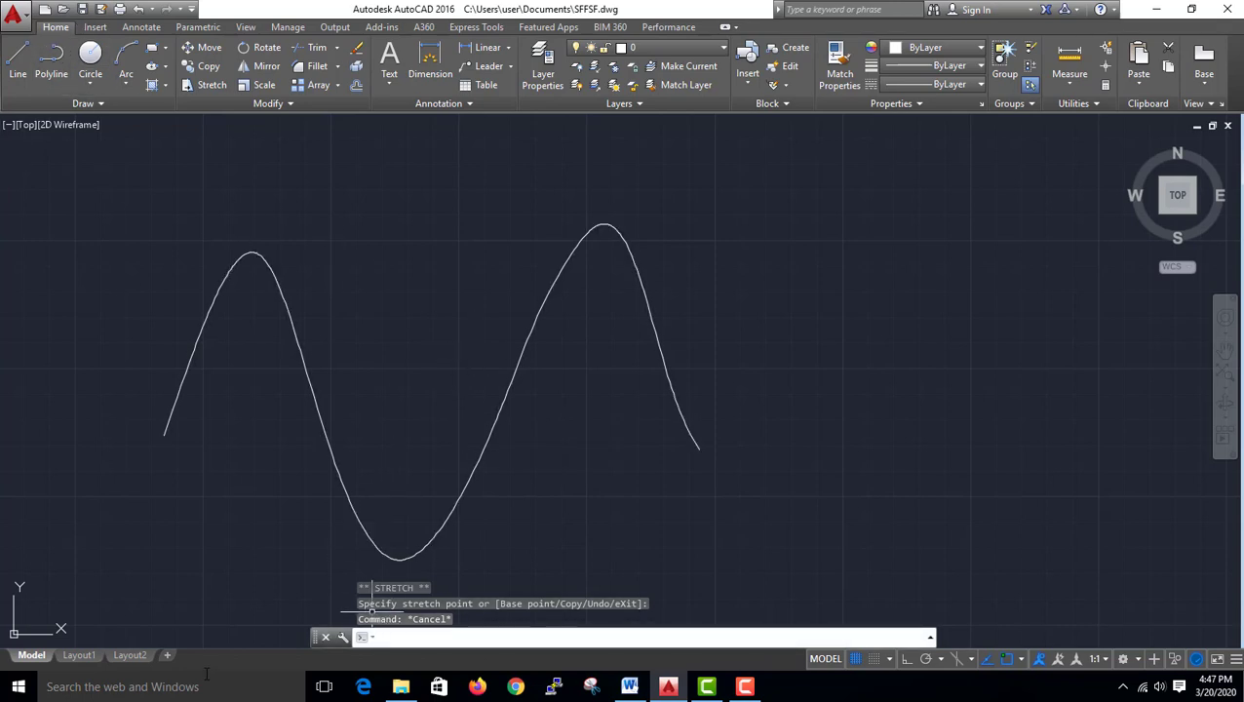
Draw a closed, beaked spline loop right of the wave, ending on its start point.
text(spl)
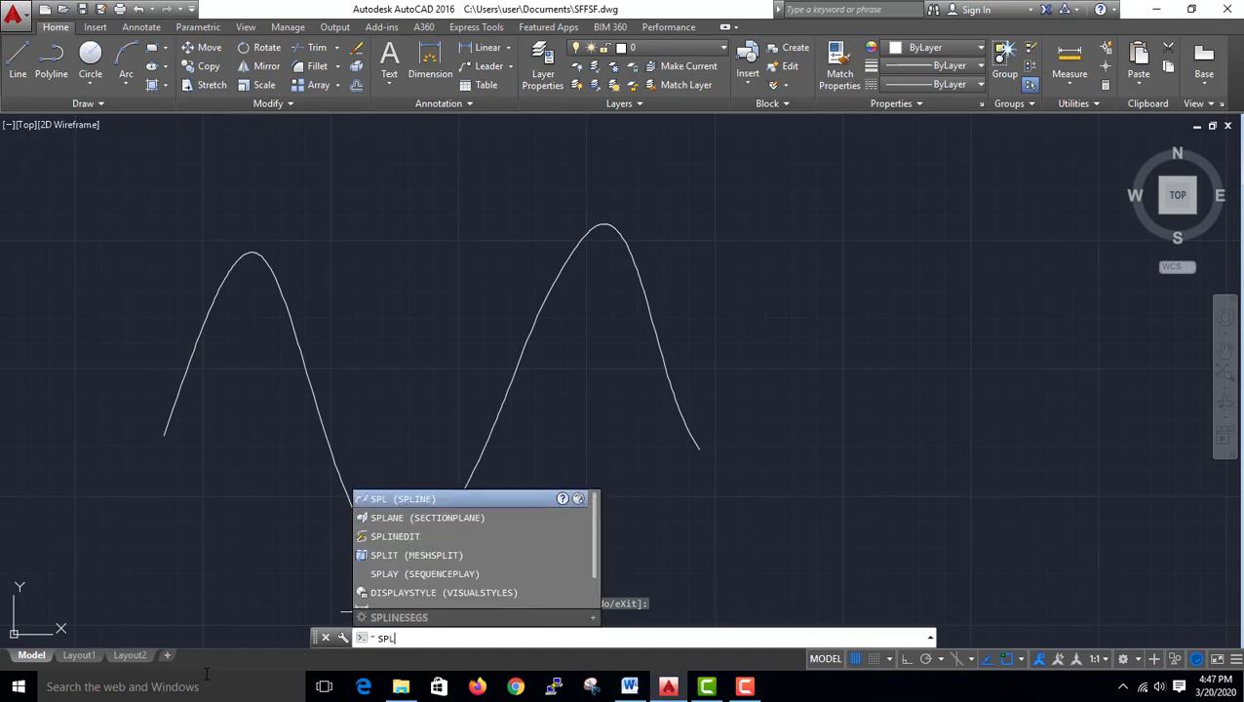
key(Return)
click(832, 353)
click(906, 224)
click(1024, 346)
click(1029, 443)
click(836, 519)
click(867, 425)
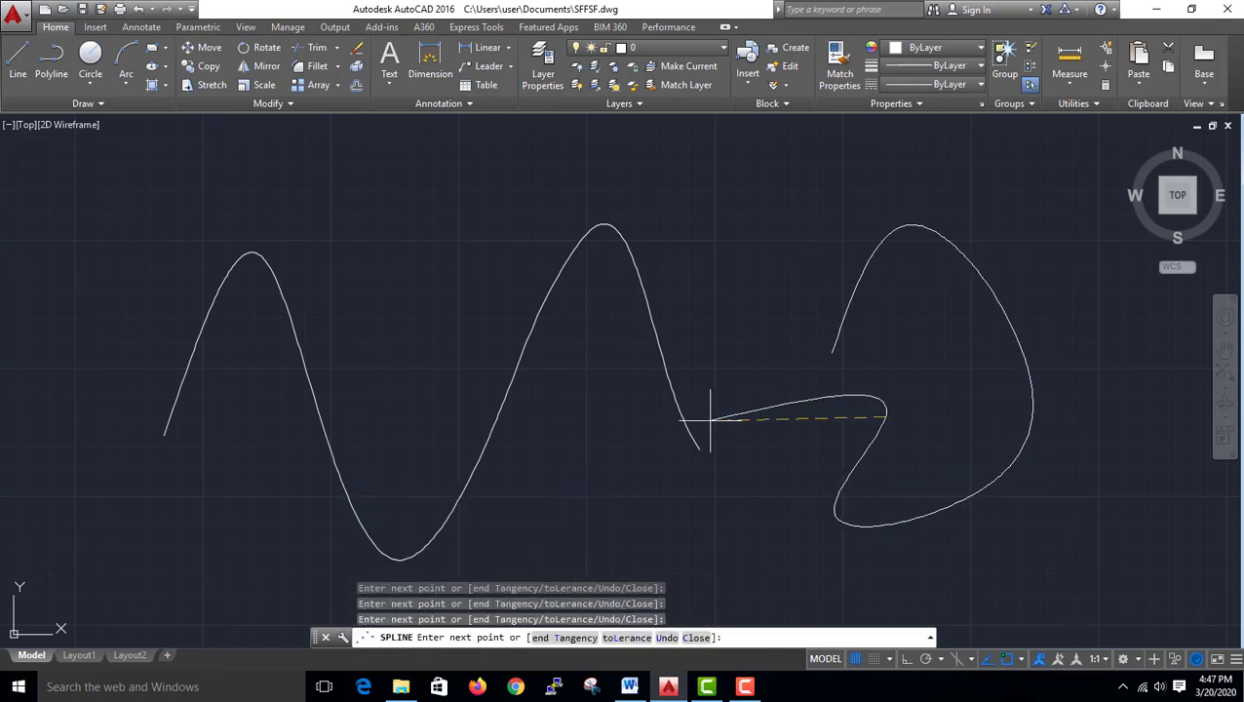
click(750, 355)
click(831, 353)
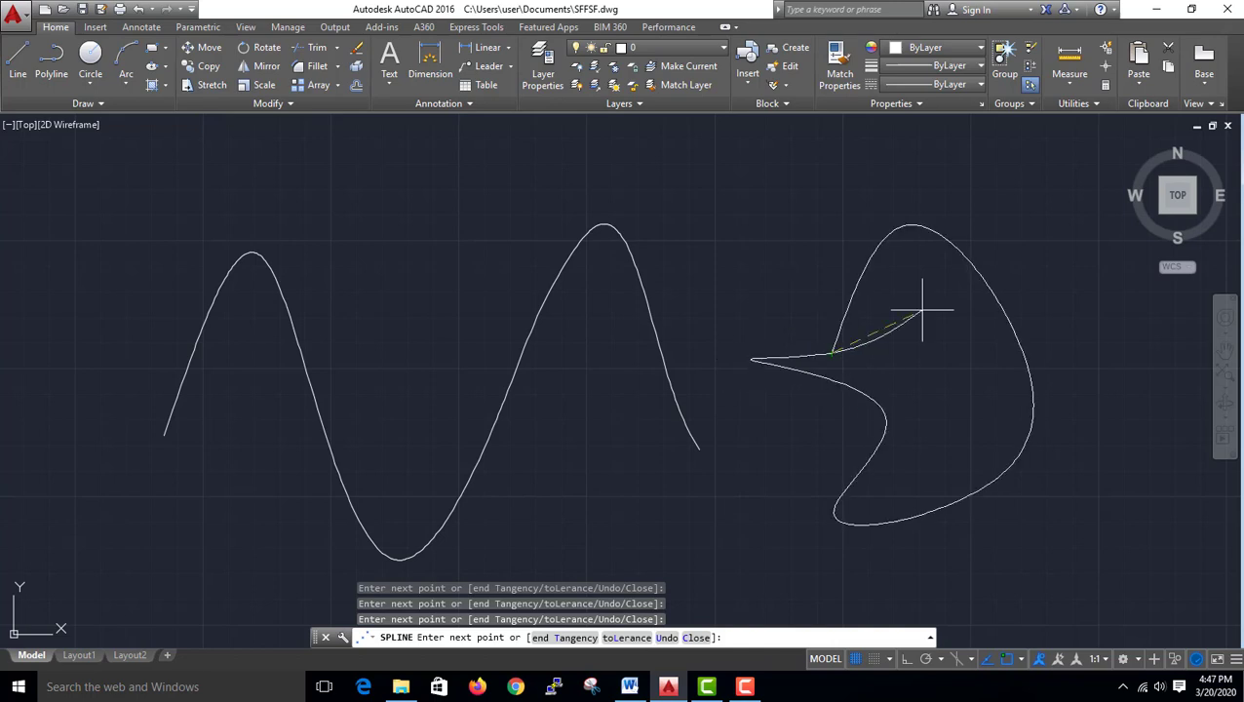
key(Return)
key(Return)
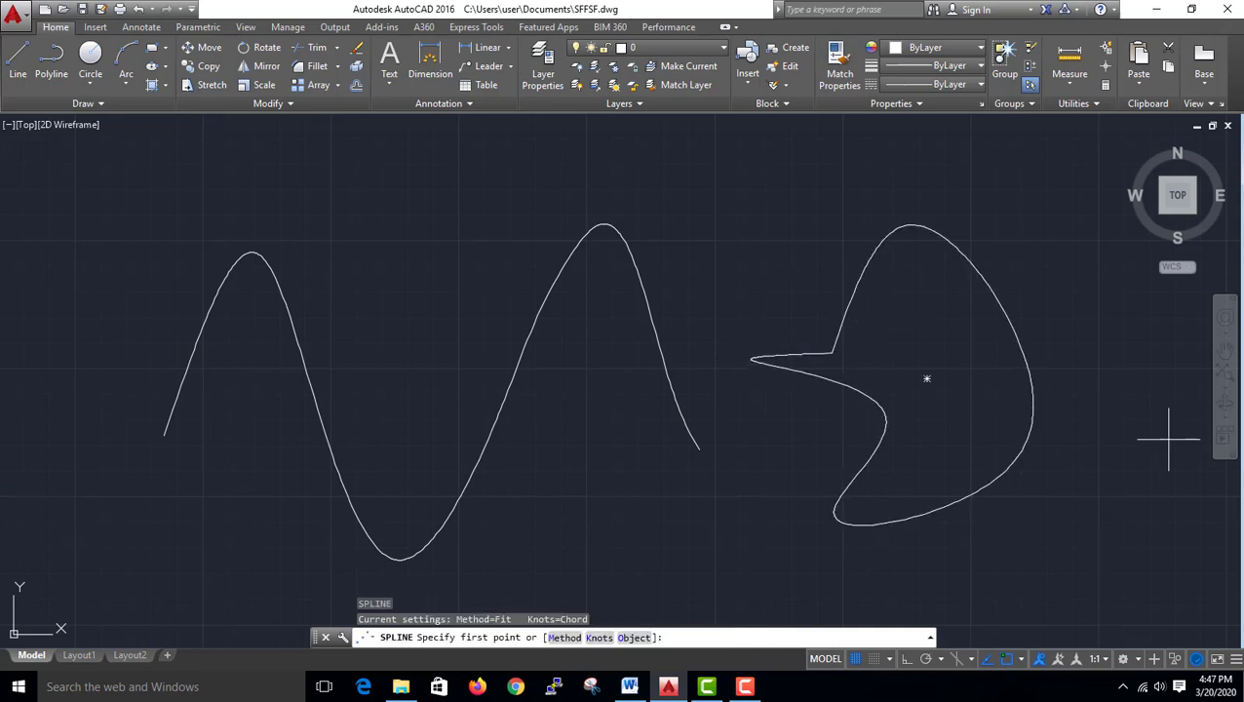
Draw a second closed spline shaped like a crescent further right.
scroll(1172, 436, down, 2)
scroll(955, 416, down, 2)
mouse_move(955, 417)
middle_down()
mouse_move(773, 394)
mouse_move(423, 394)
middle_up()
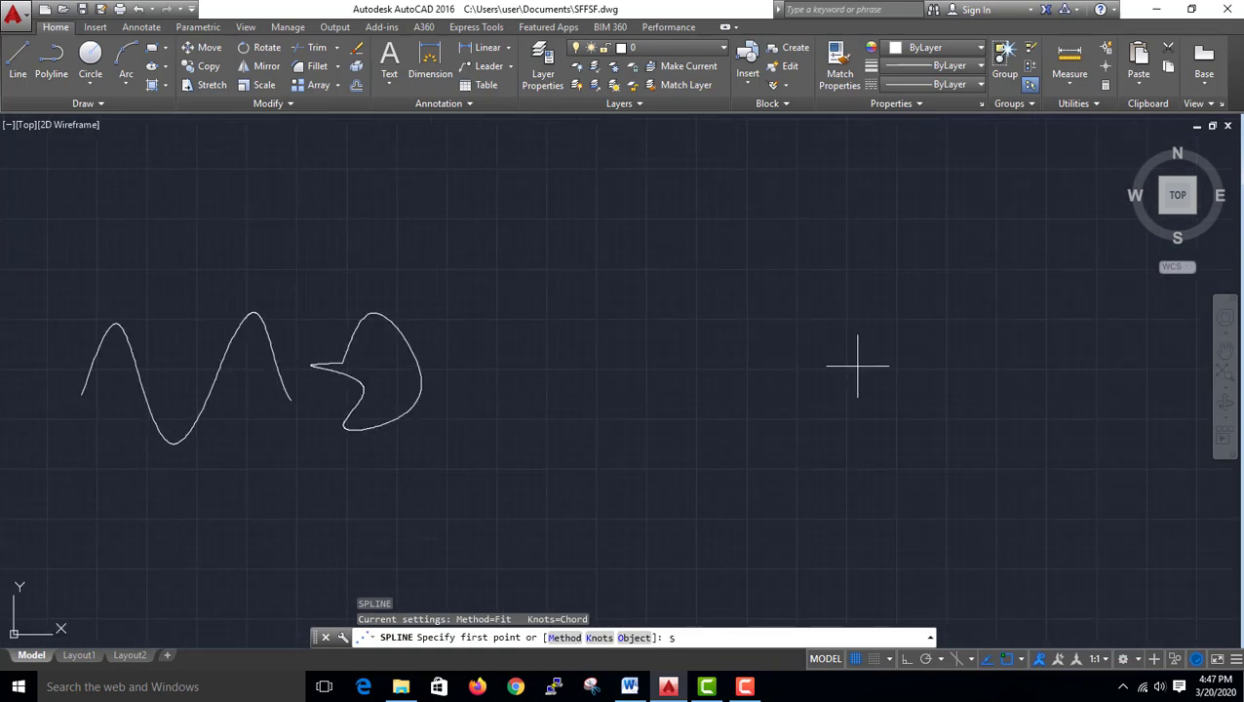
key(Return)
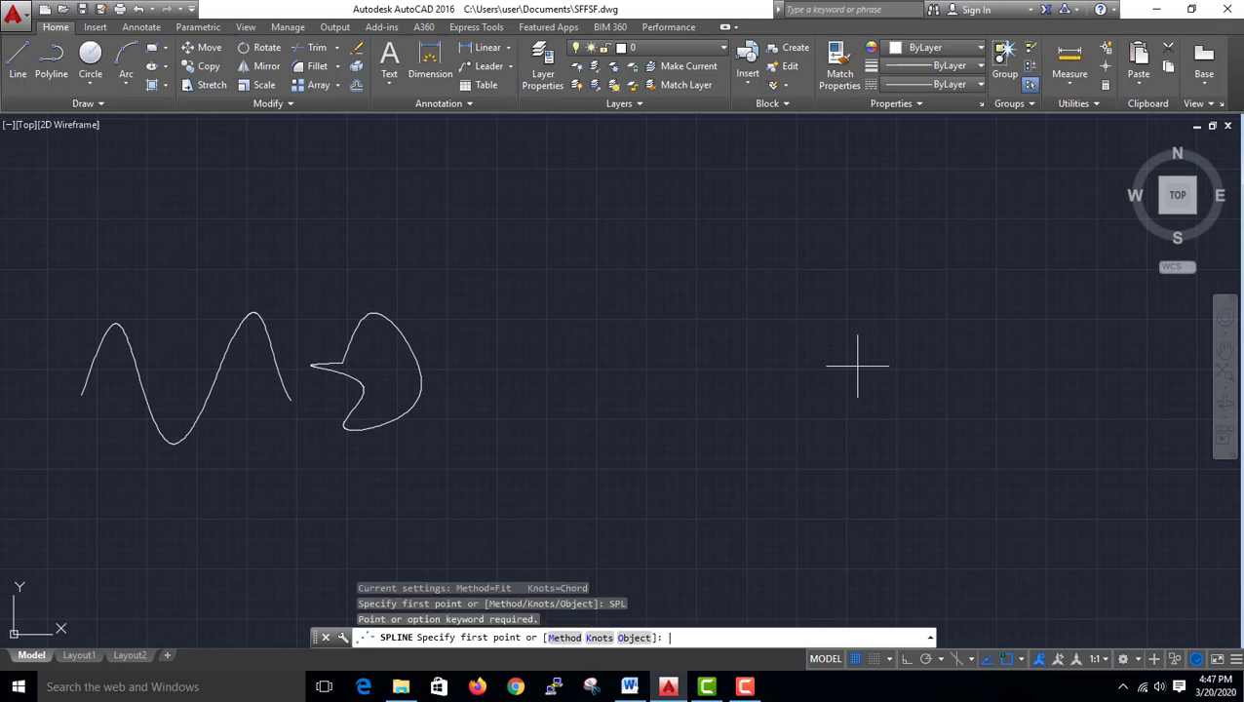
click(833, 455)
click(798, 297)
click(687, 257)
click(770, 228)
click(825, 263)
click(874, 386)
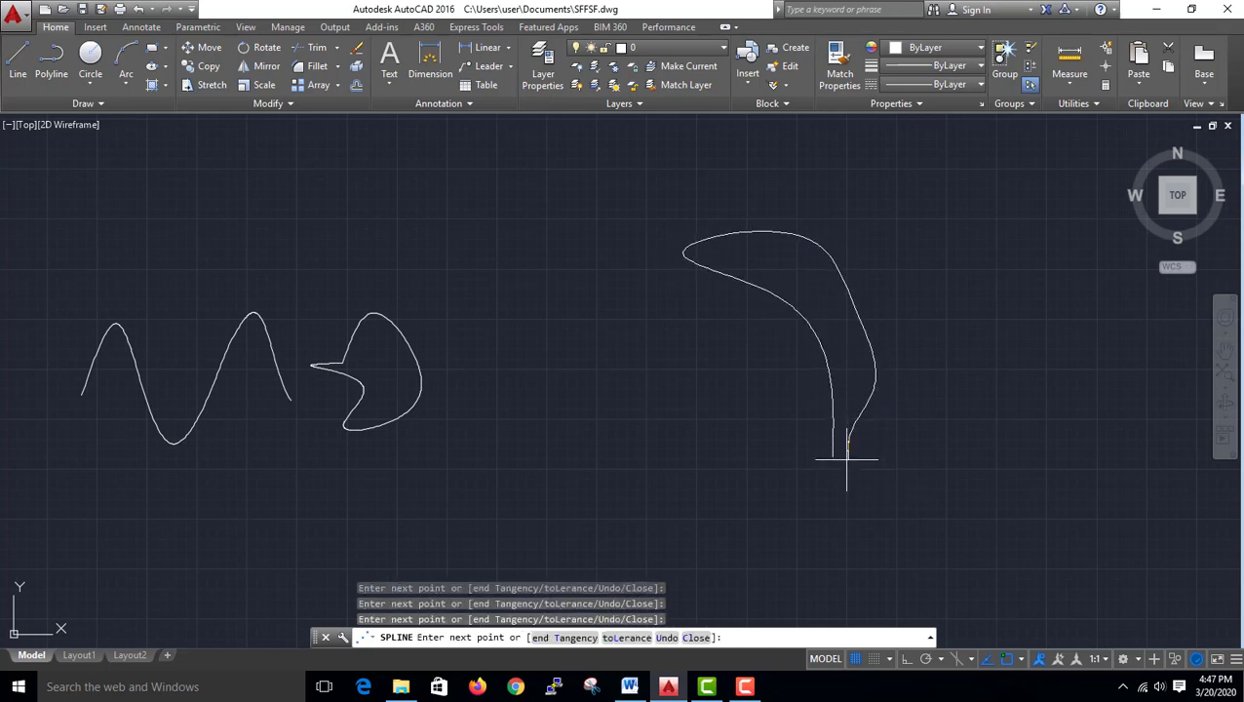
click(829, 456)
key(Return)
key(Return)
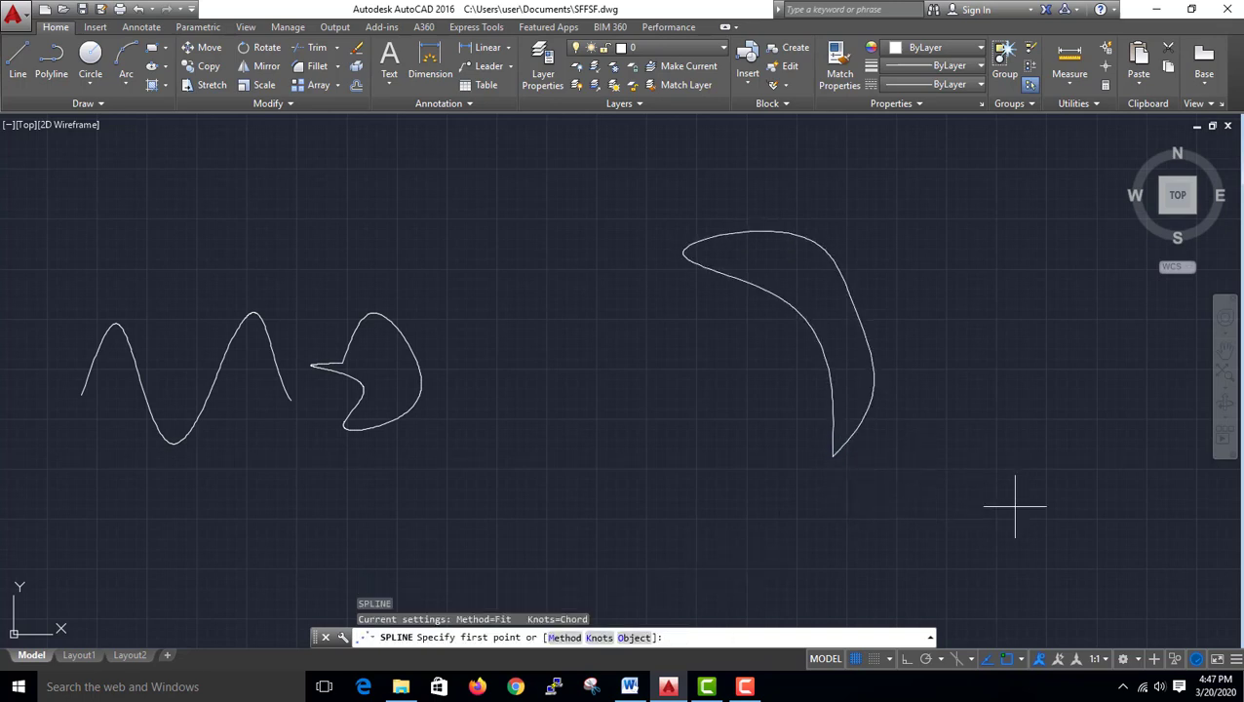
key(Escape)
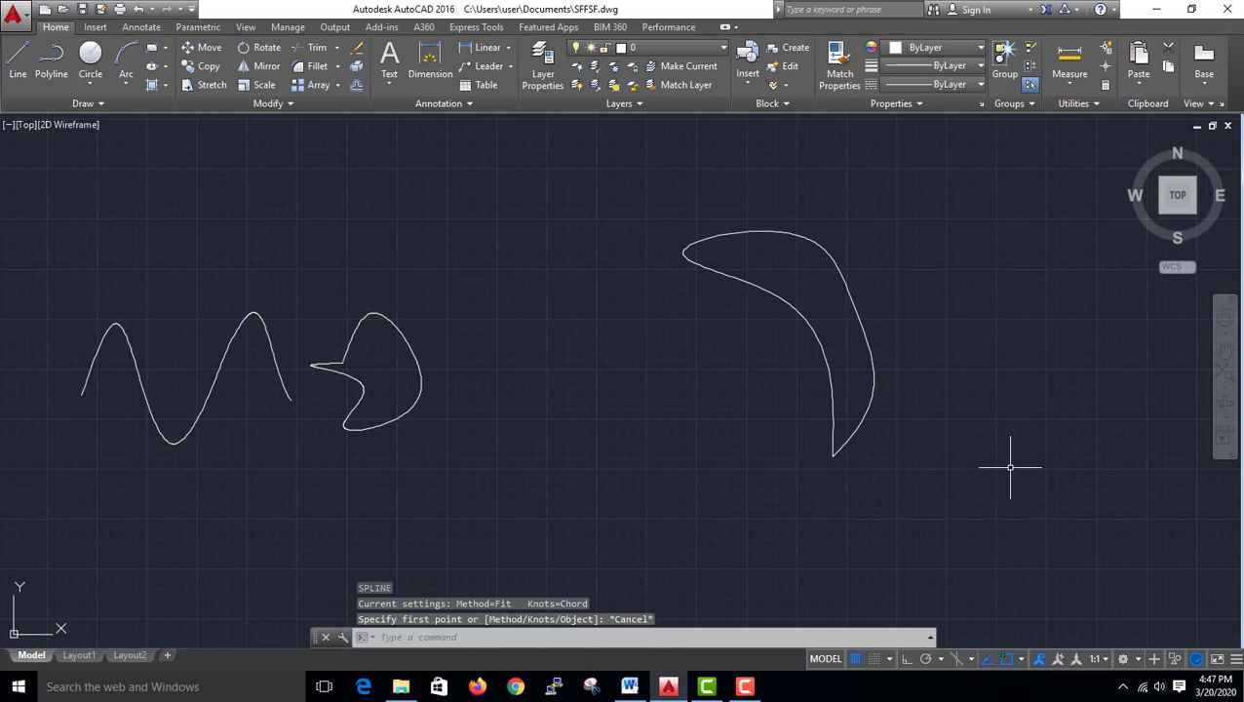
Grip-stretch four fit points of the crescent inward into an angular, bird-like outline.
click(813, 326)
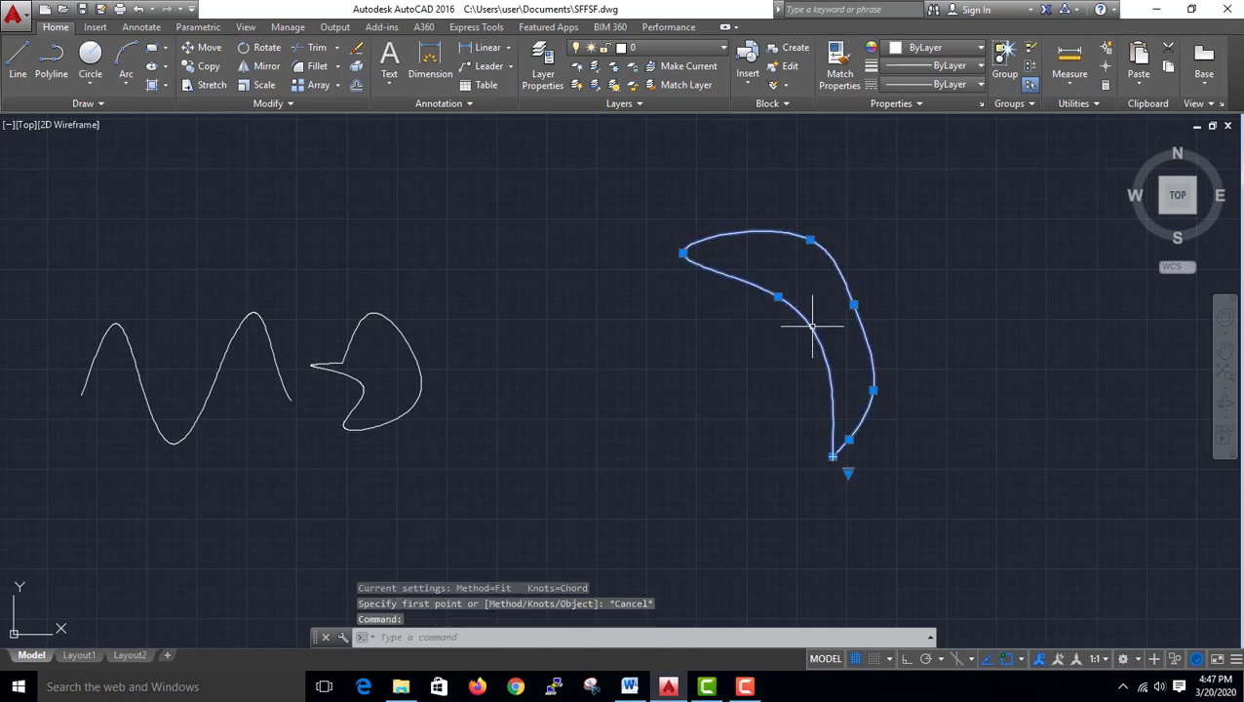
click(783, 295)
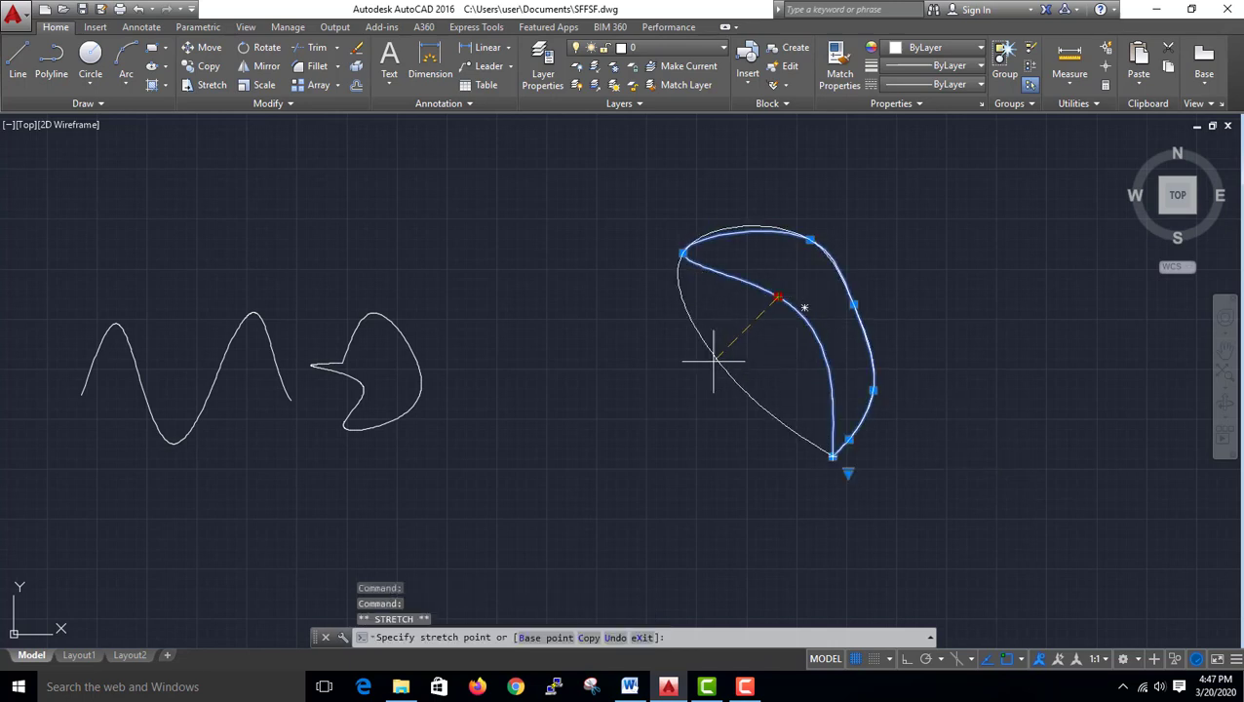
click(656, 392)
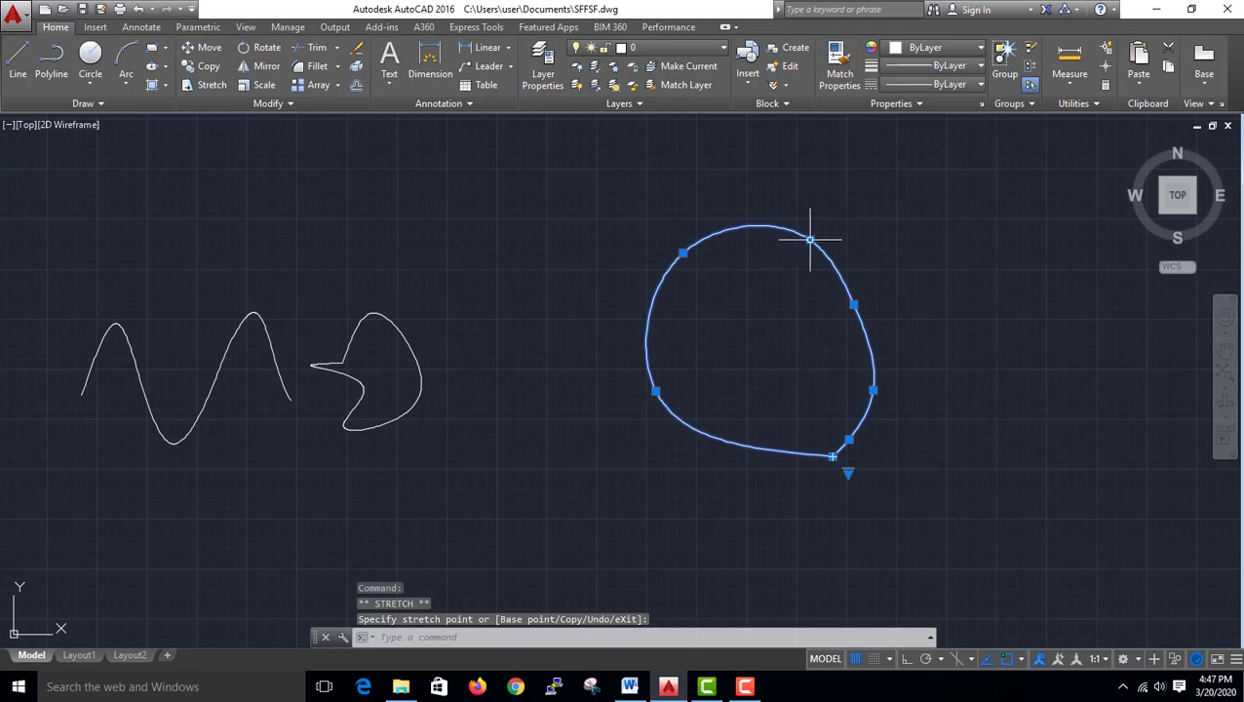
click(810, 238)
click(713, 342)
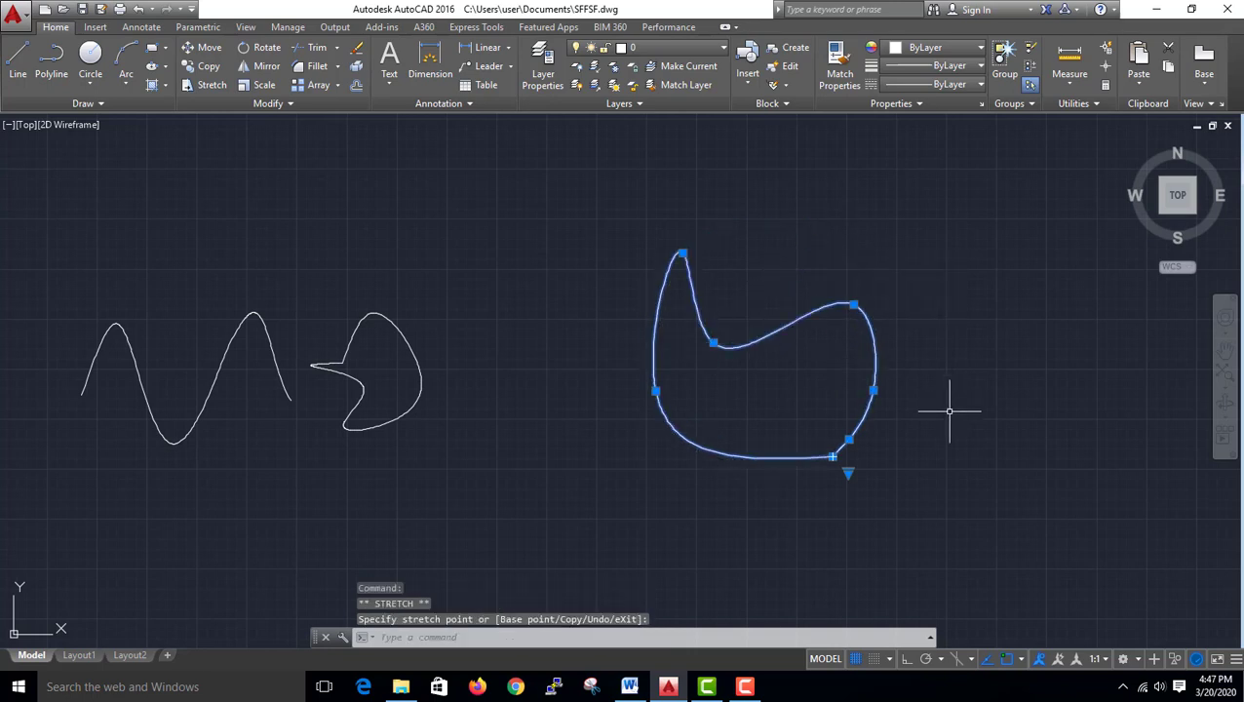
click(873, 391)
click(803, 385)
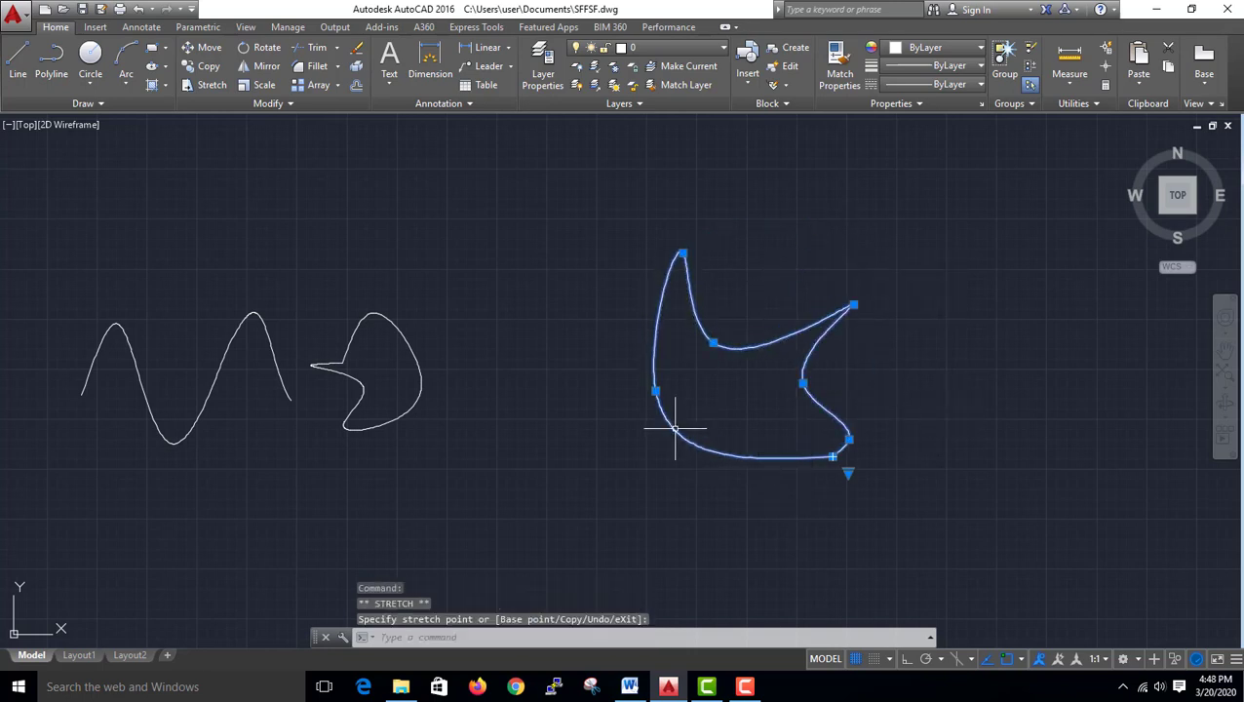
click(655, 391)
click(712, 417)
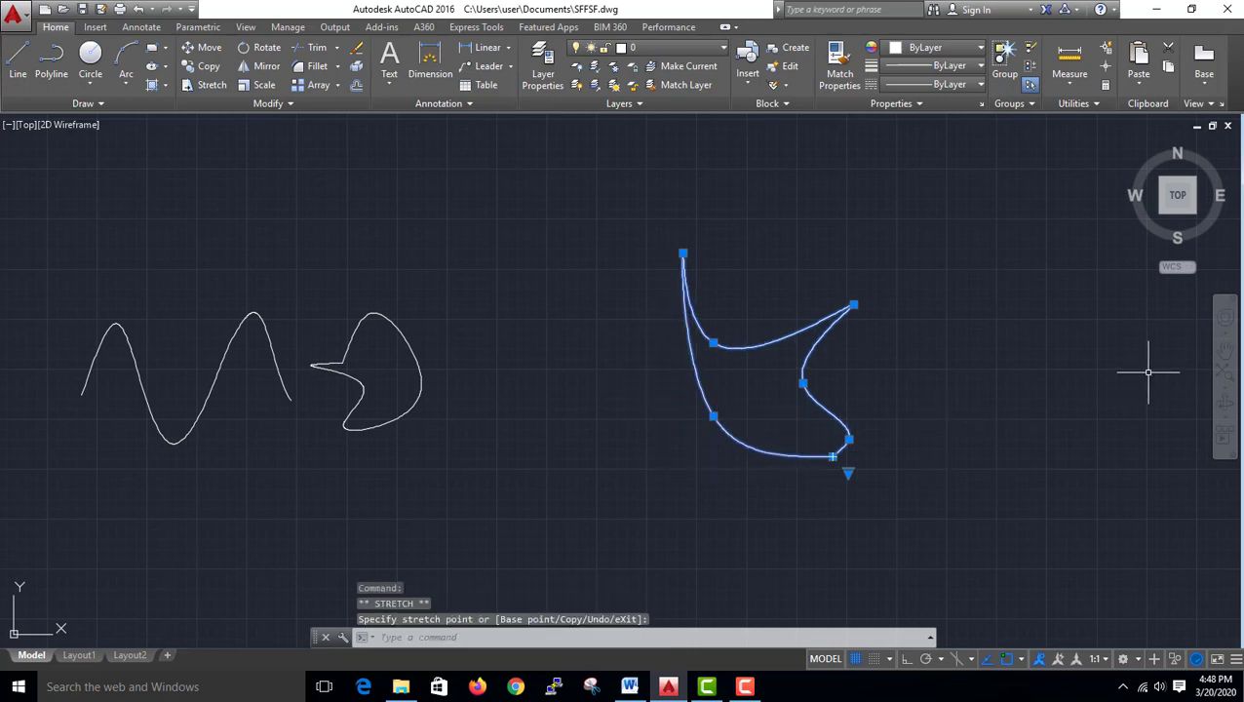
key(Escape)
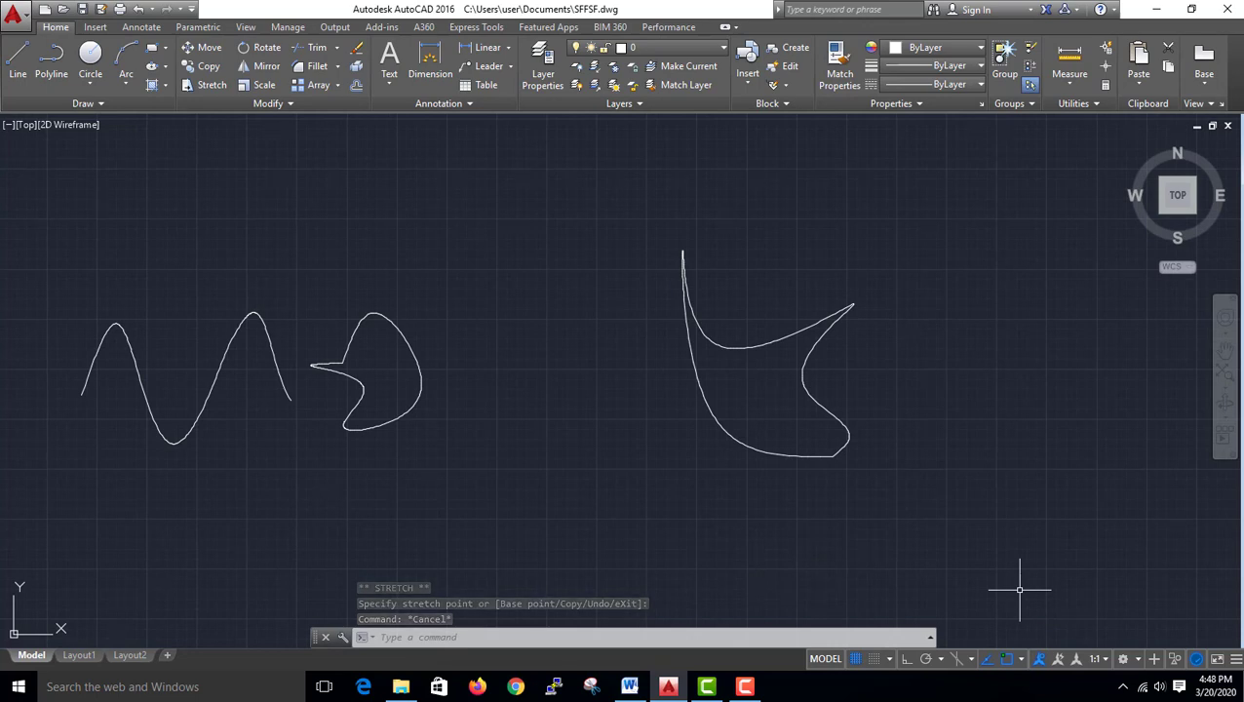
Place a horizontal and a near-vertical XLINE with Ortho on, anchored at the upper left.
text(XL)
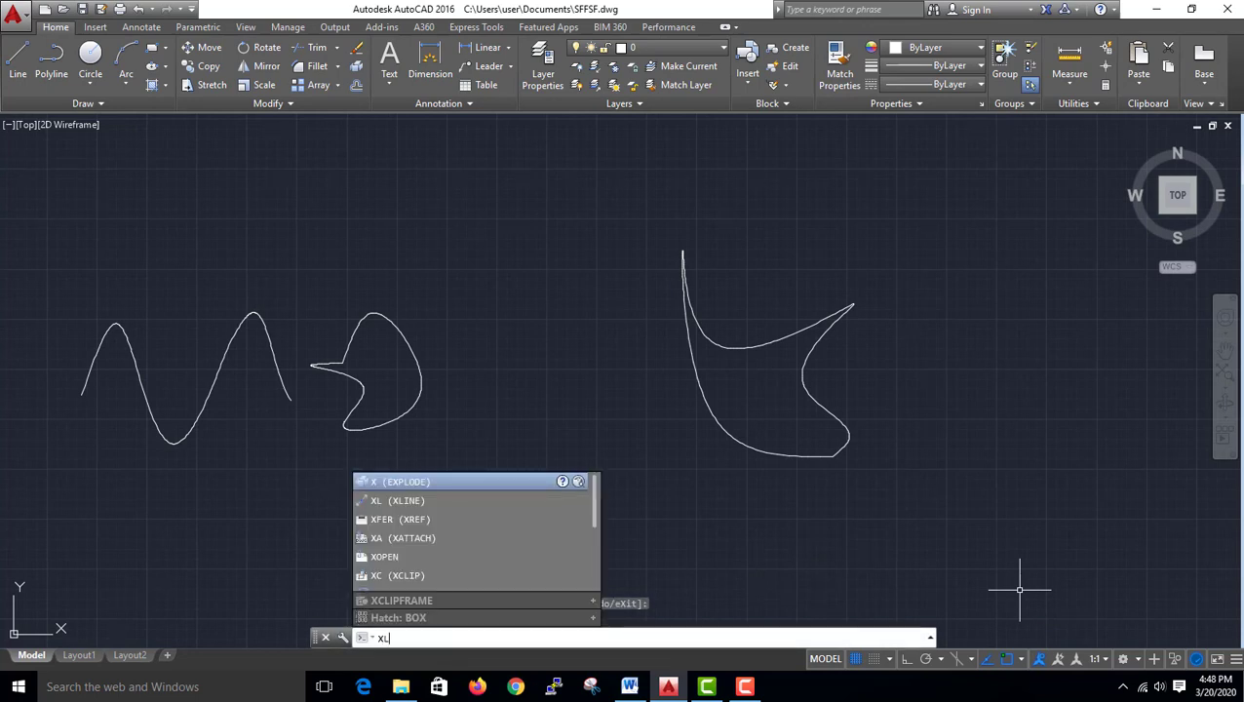
key(Return)
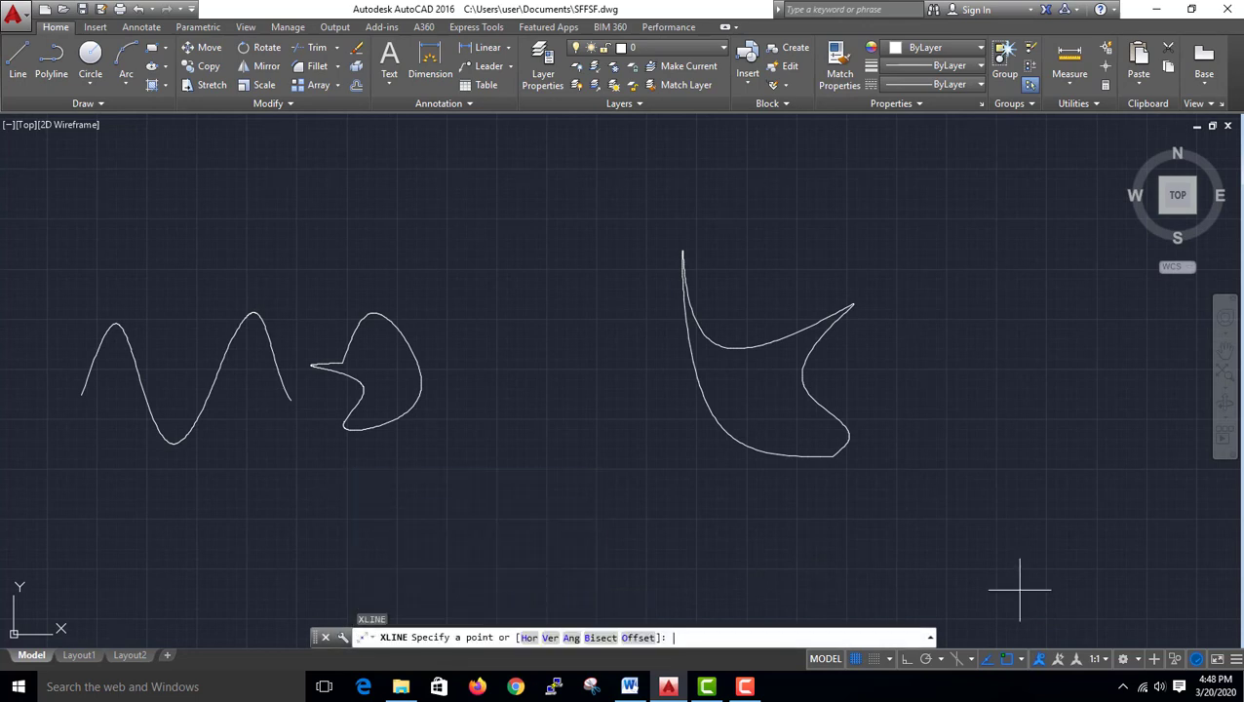
click(186, 205)
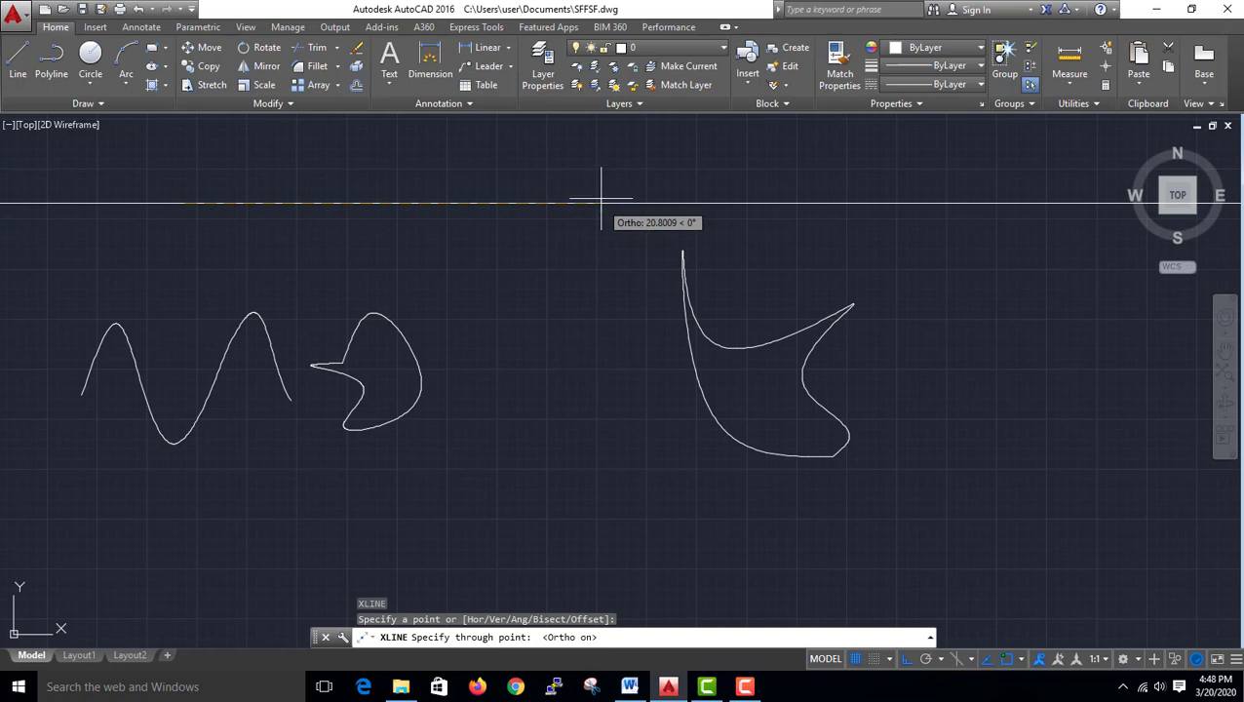
key(F8)
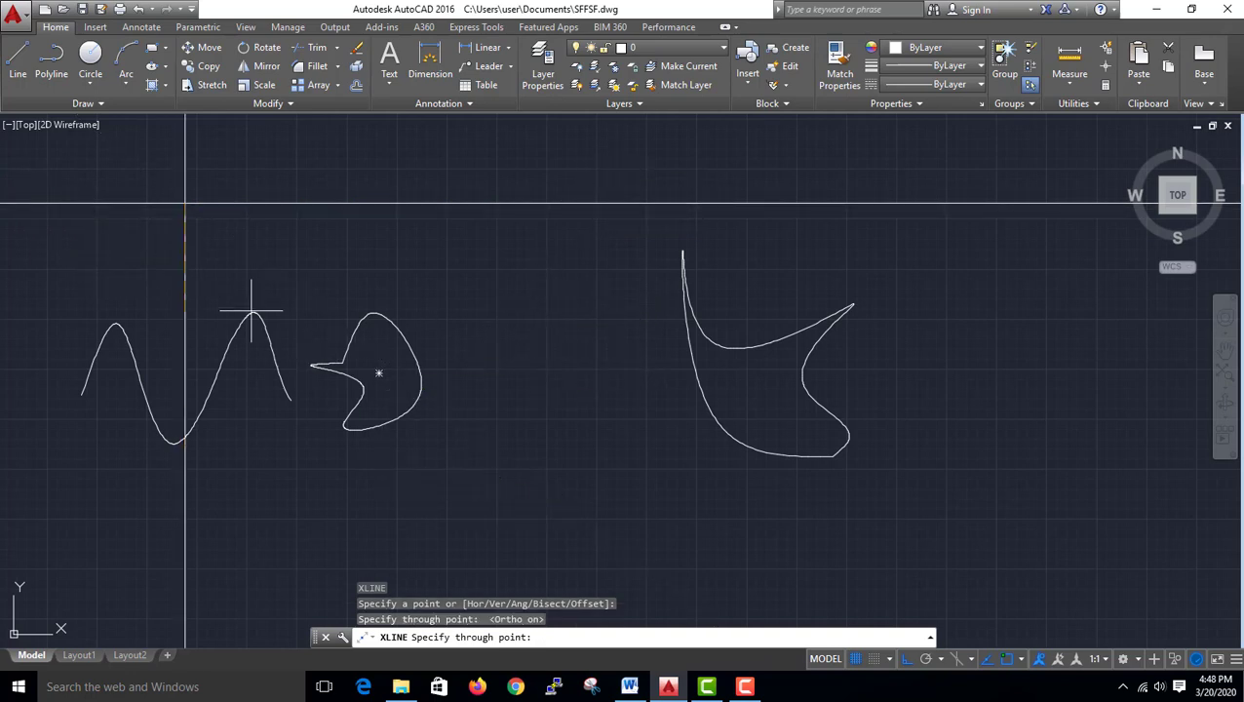
click(97, 205)
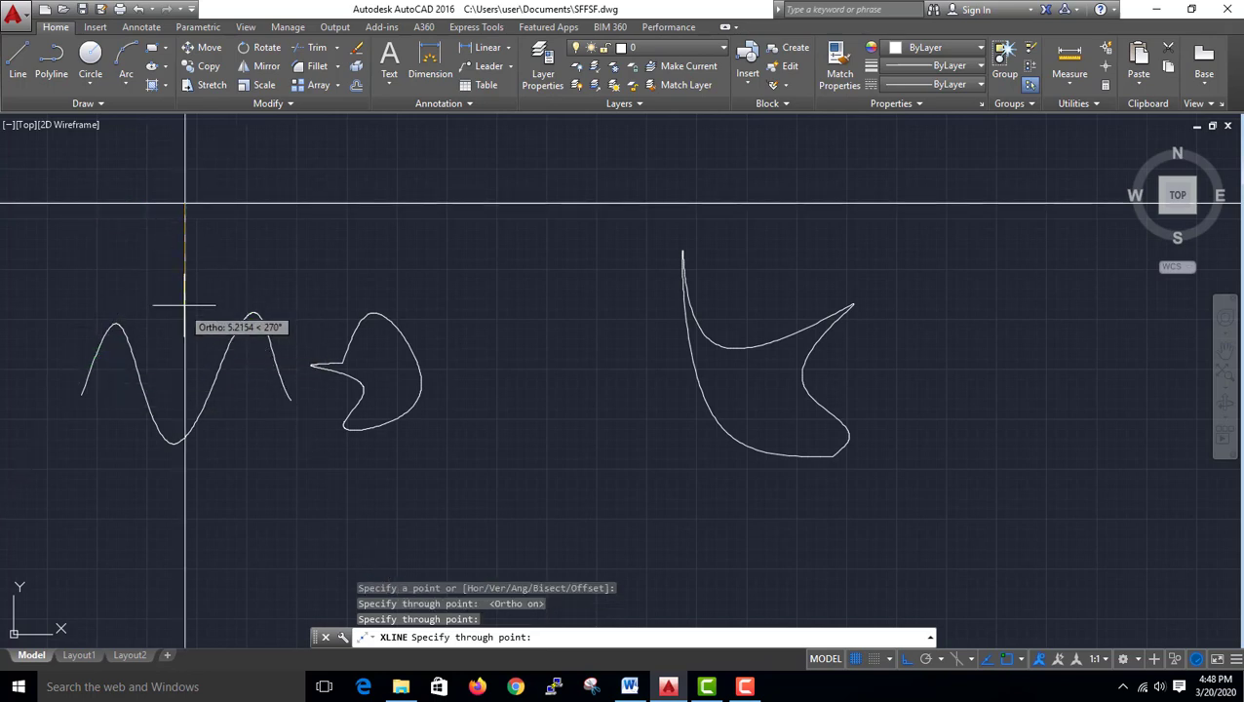
click(185, 205)
click(193, 428)
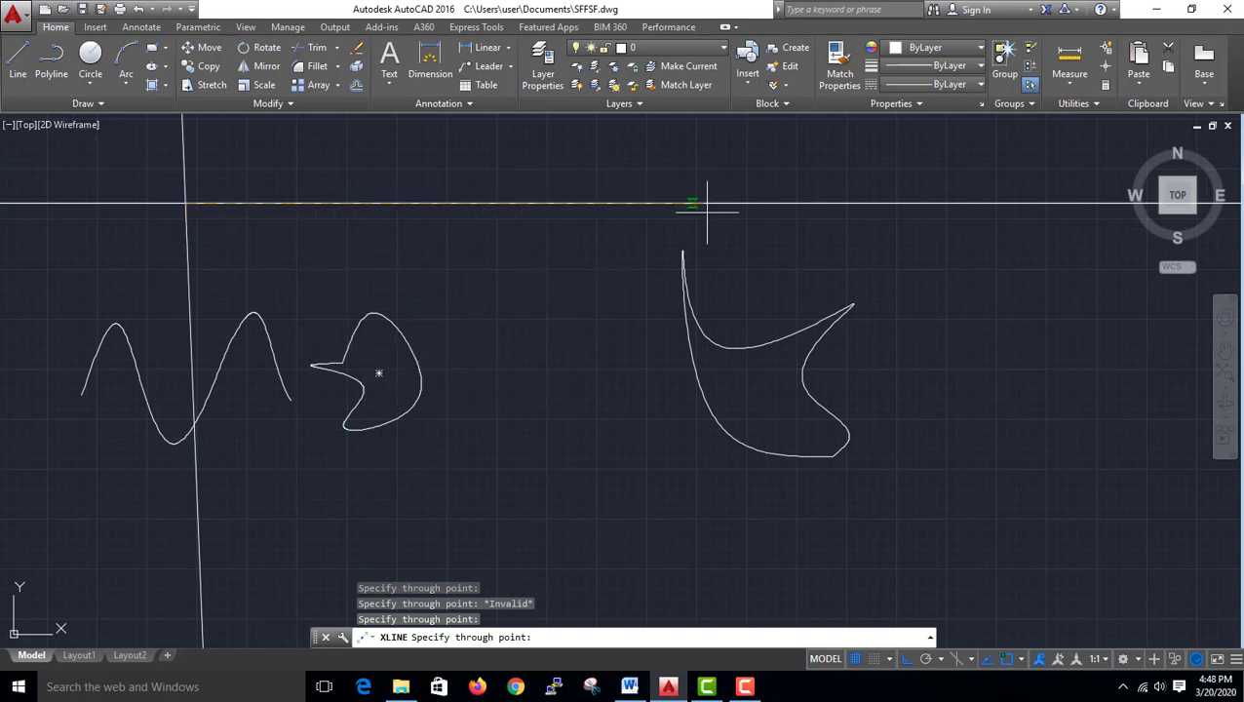
key(Return)
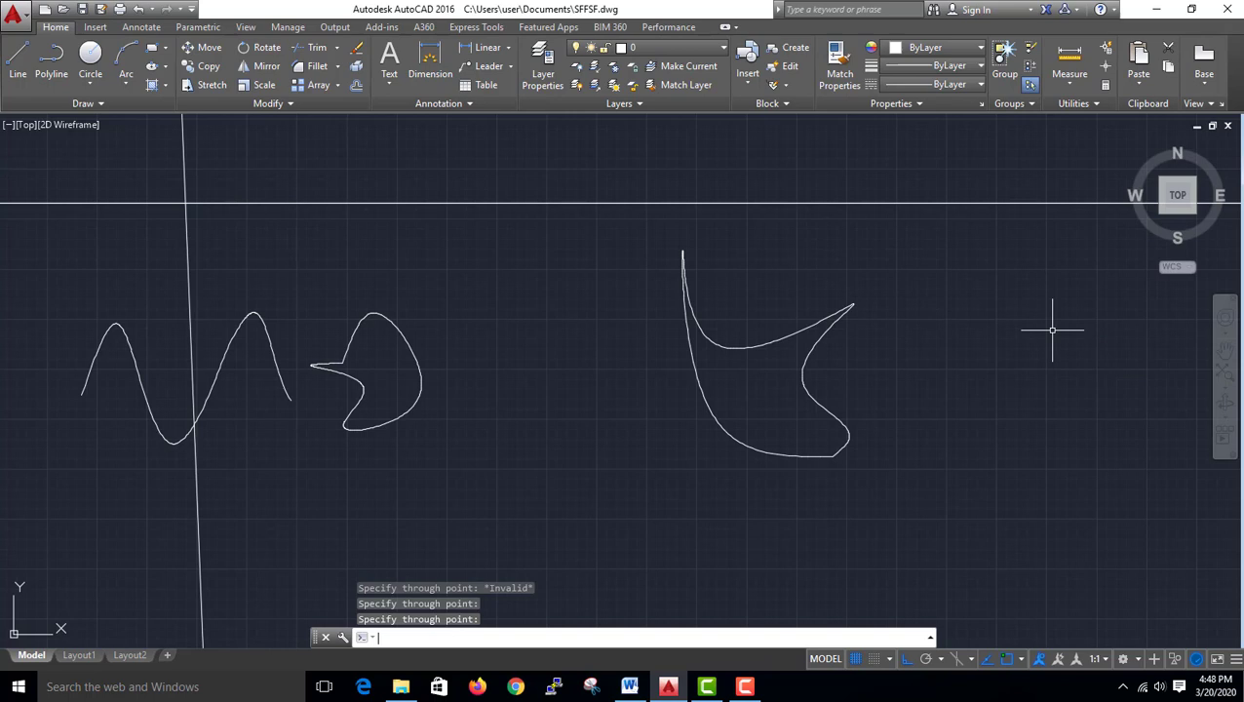
Window-select and delete the wavy spline and the vertical construction line.
click(248, 270)
click(14, 361)
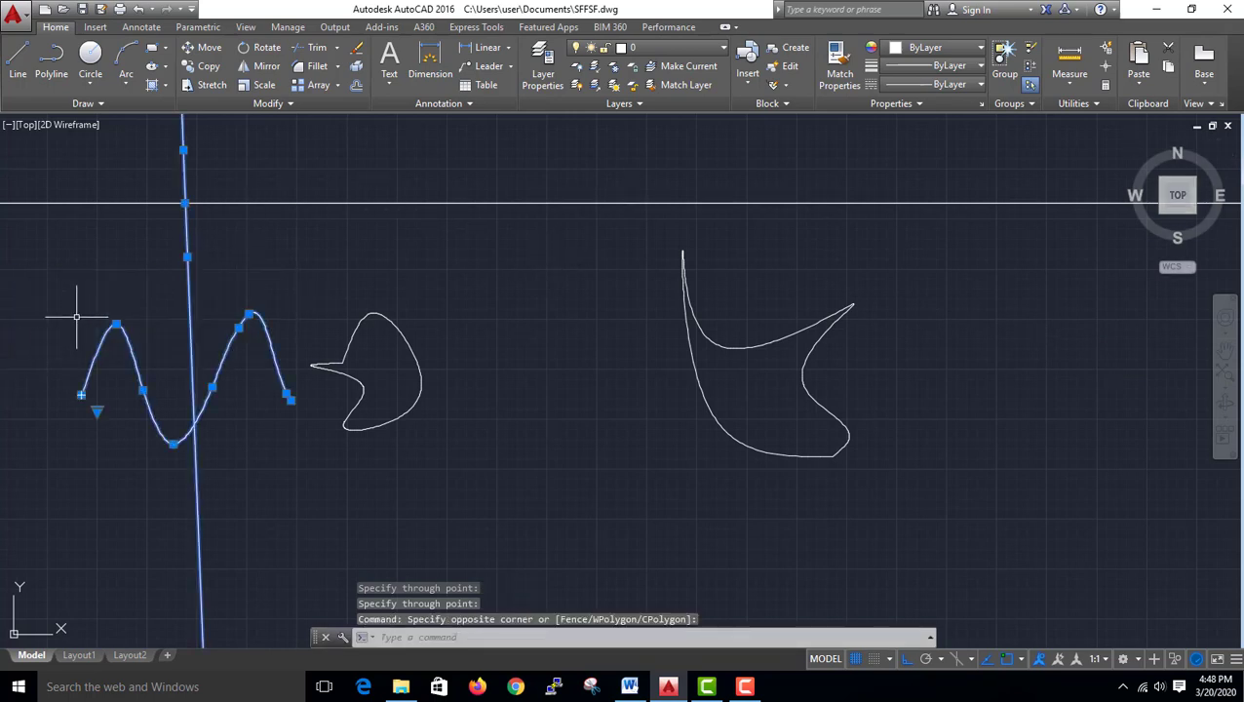
key(Delete)
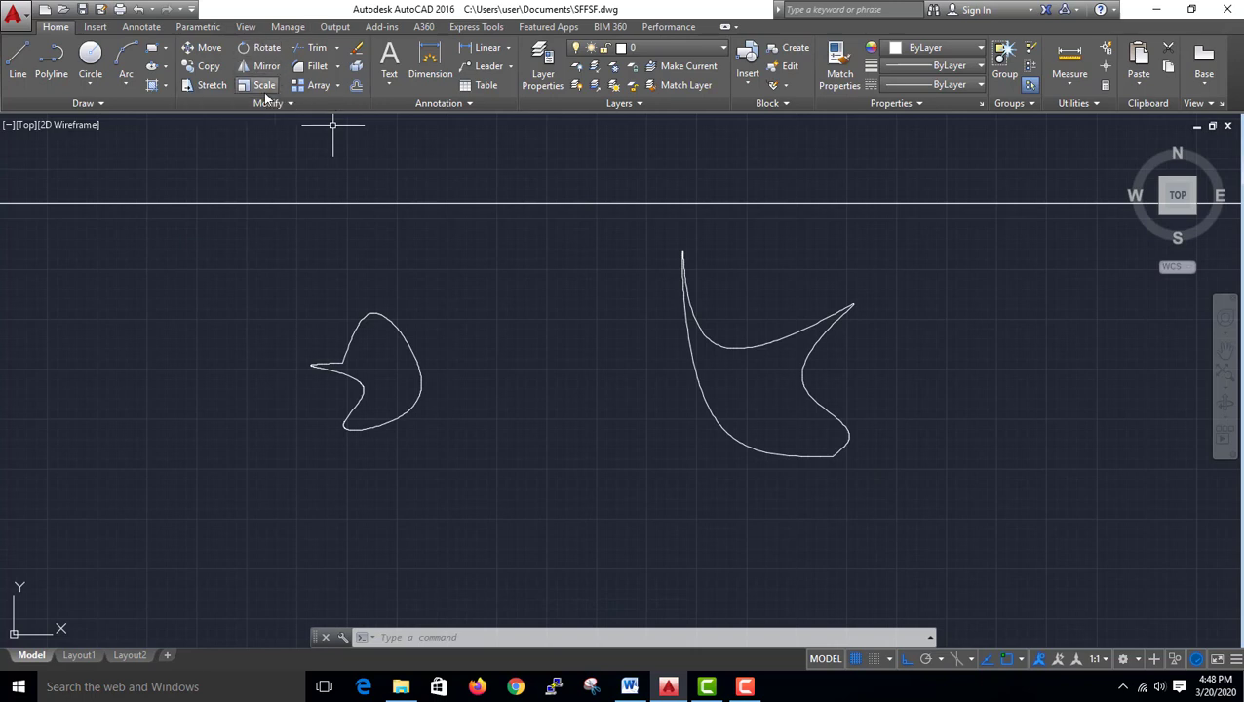
Add a vertical XLINE at the left and a second horizontal XLINE higher up.
text(xl)
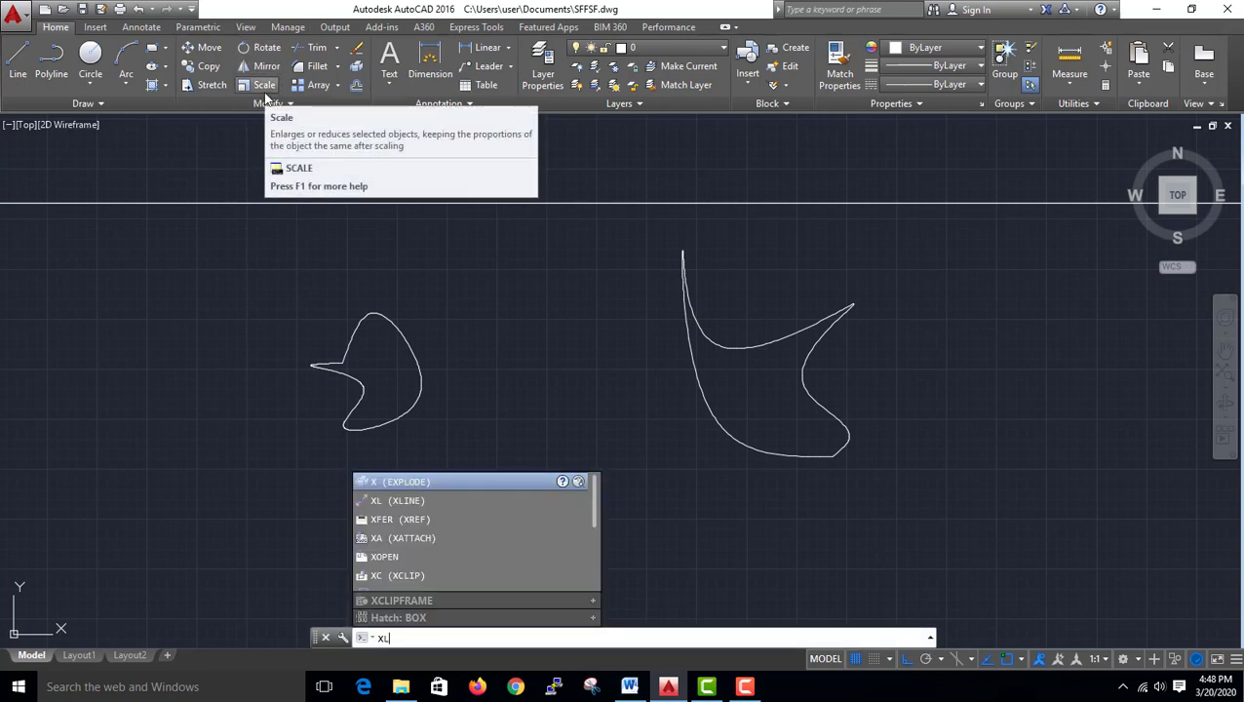
key(Return)
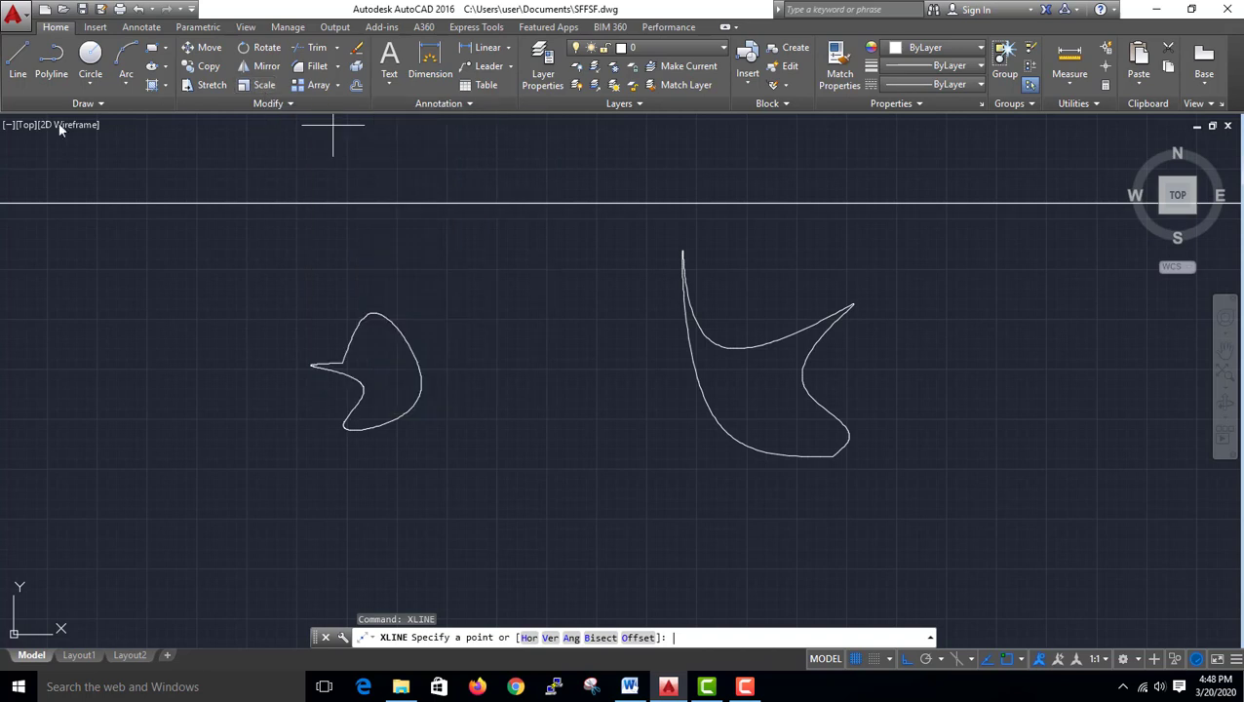
click(171, 136)
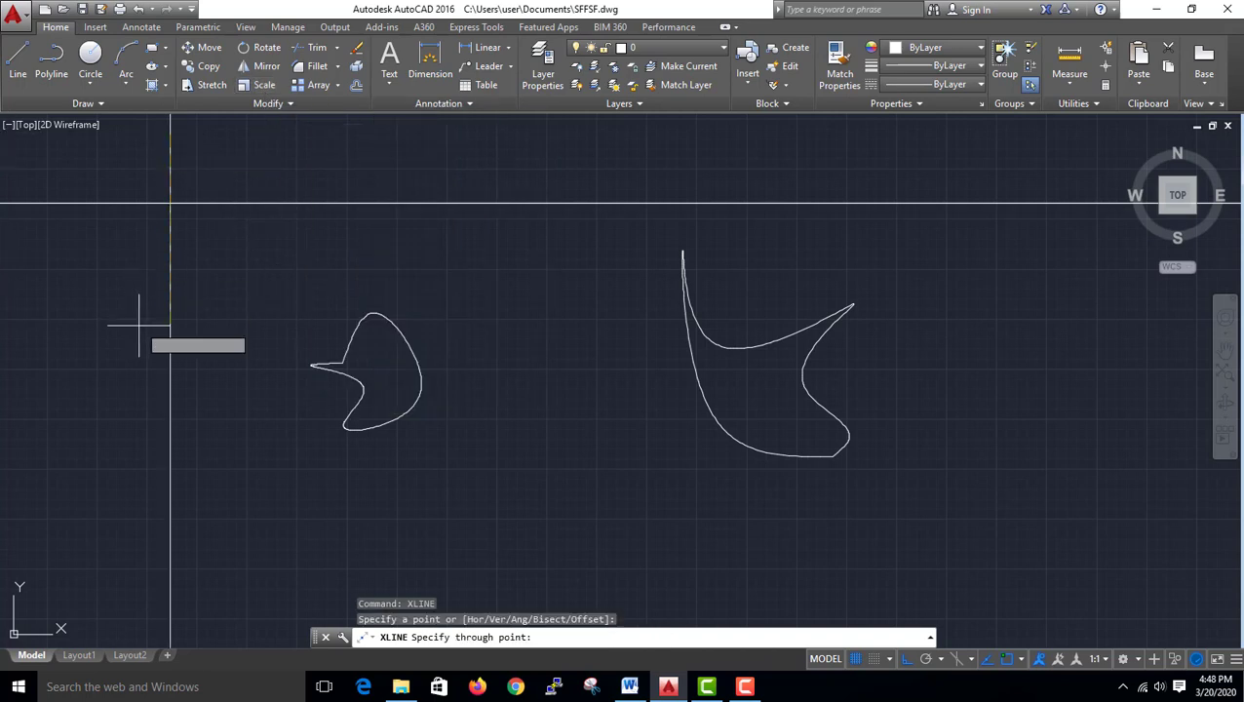
click(168, 498)
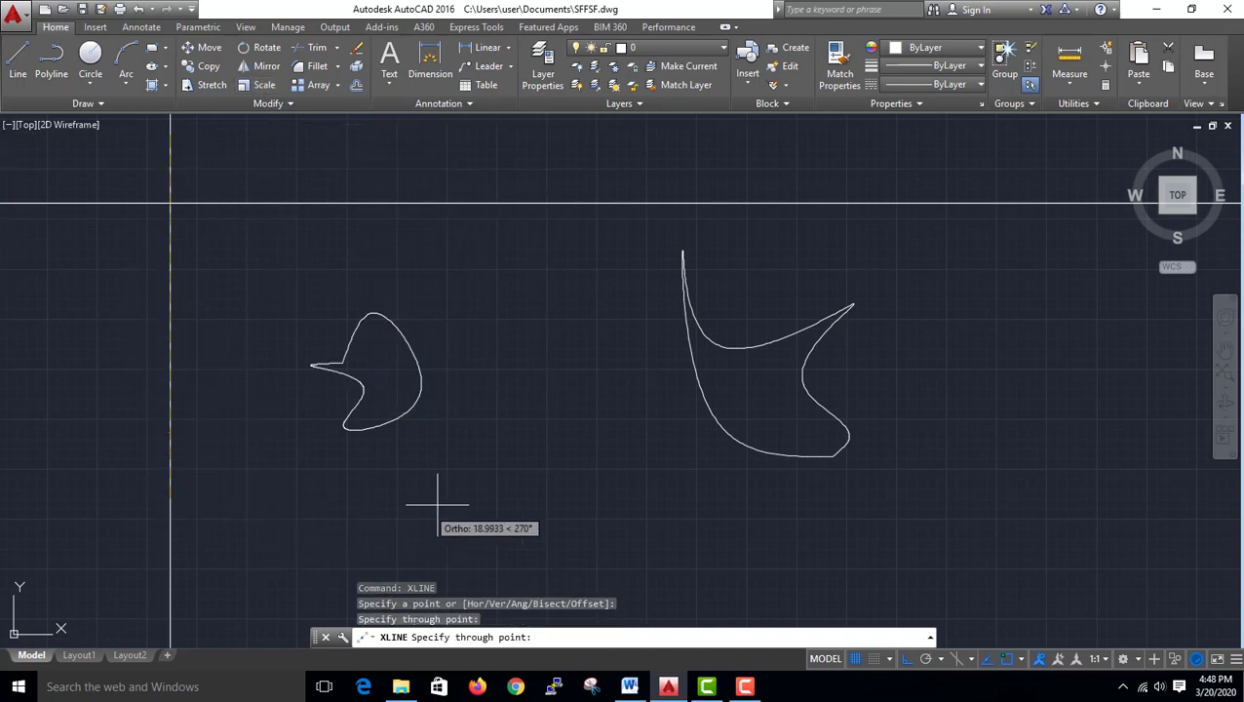
click(764, 136)
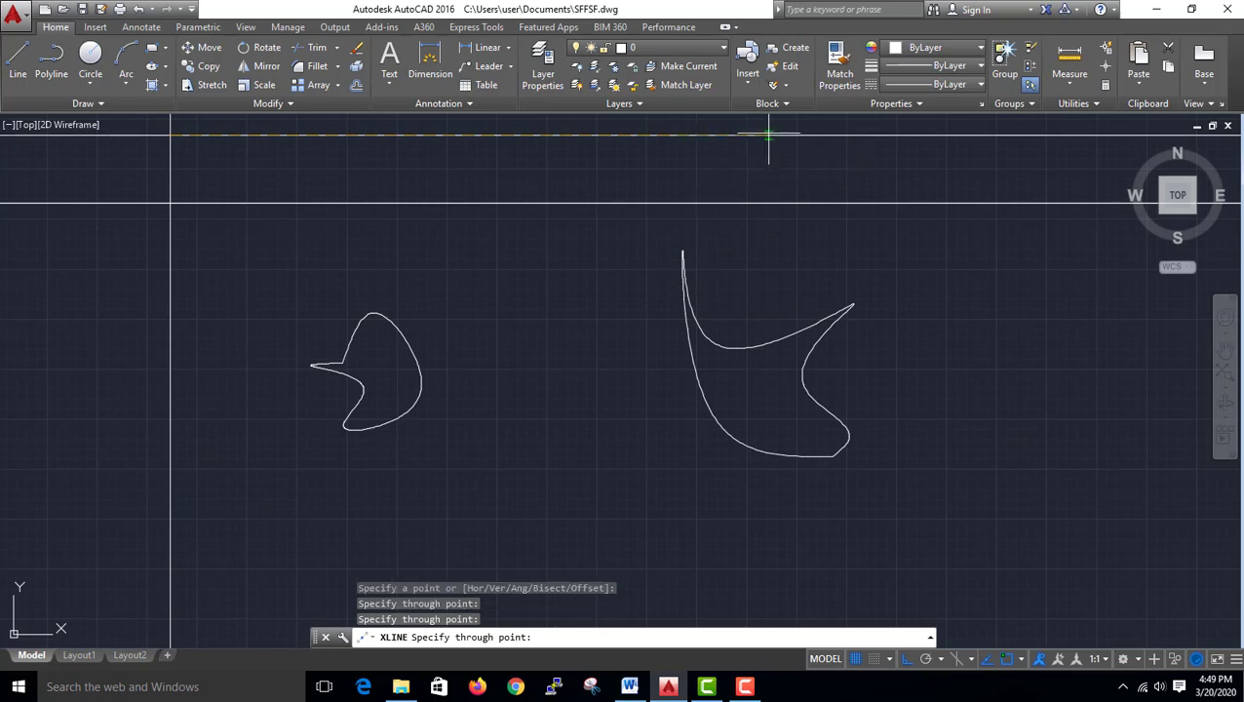
key(Return)
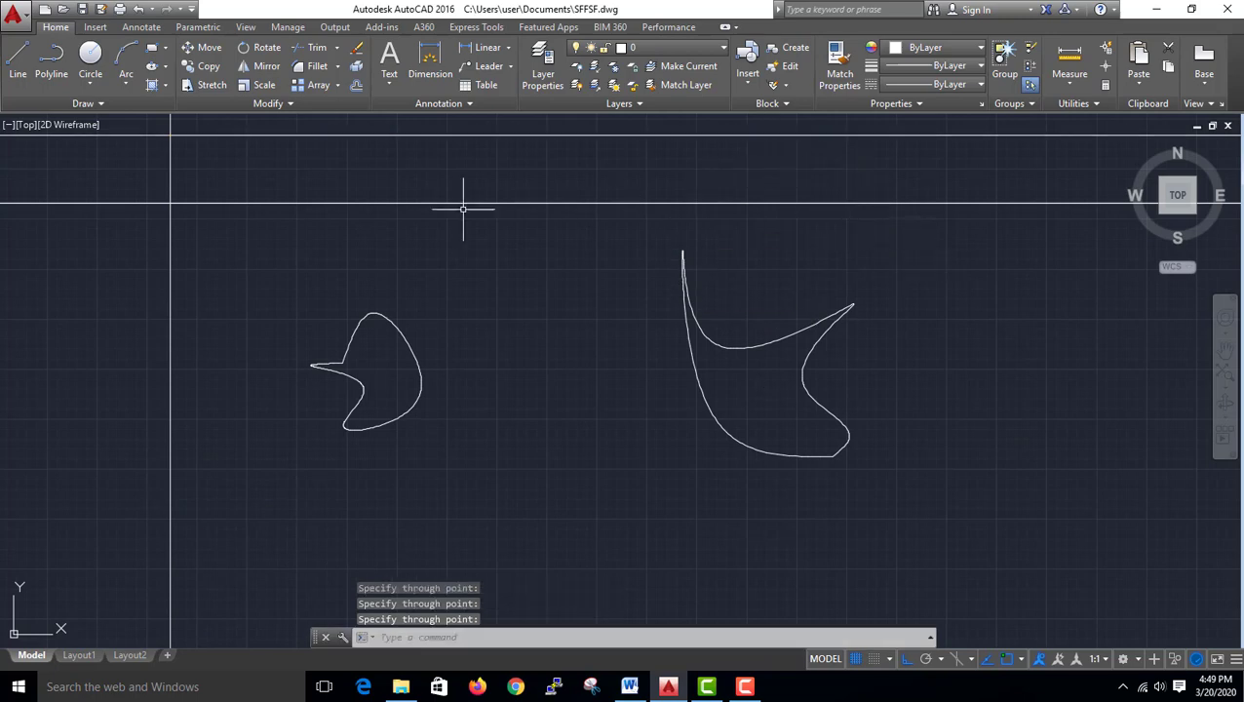
mouse_move(340, 185)
middle_down()
mouse_move(357, 149)
mouse_move(242, 311)
mouse_move(352, 286)
middle_up()
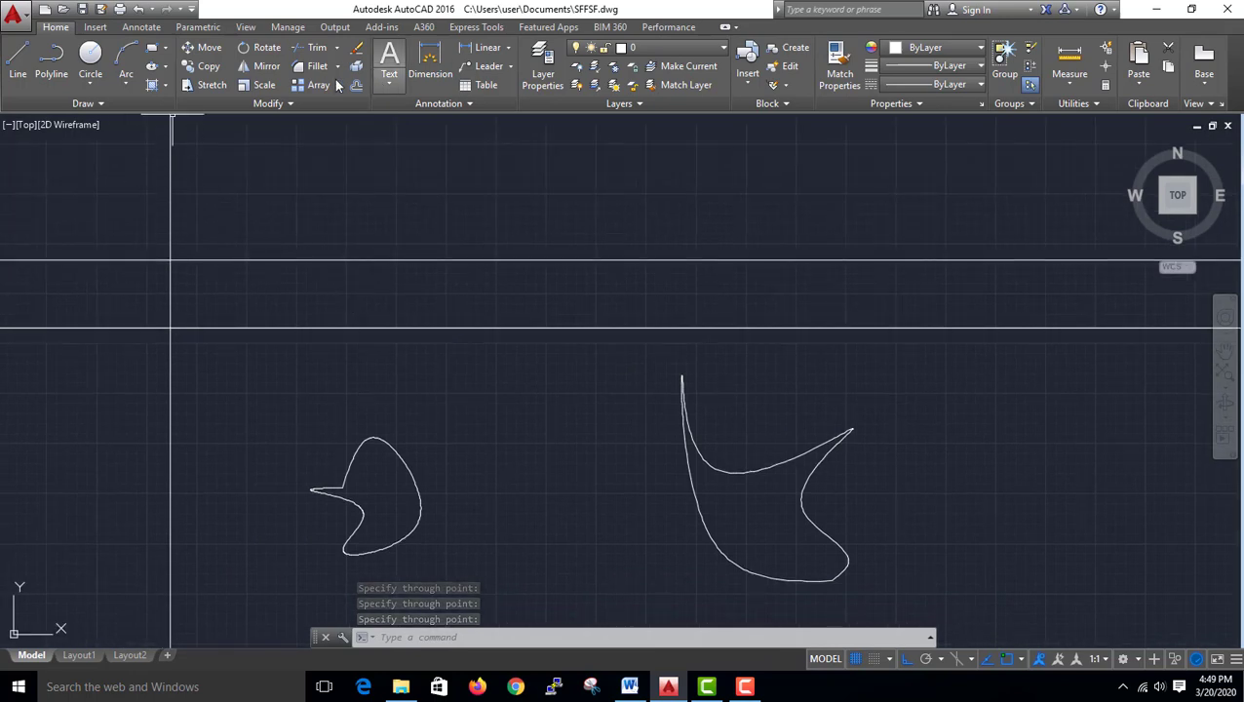
Trim the construction lines into two parallel horizontals closed by a short left vertical.
click(314, 49)
key(Return)
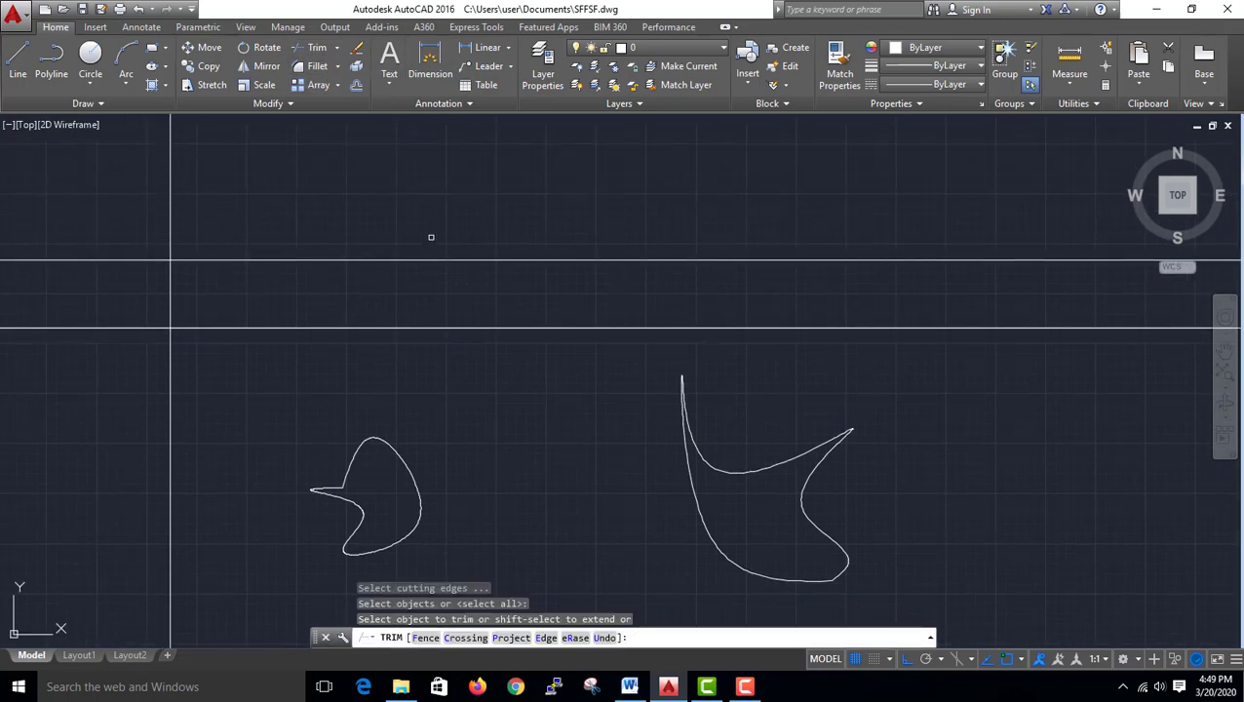
click(244, 184)
click(111, 202)
click(130, 238)
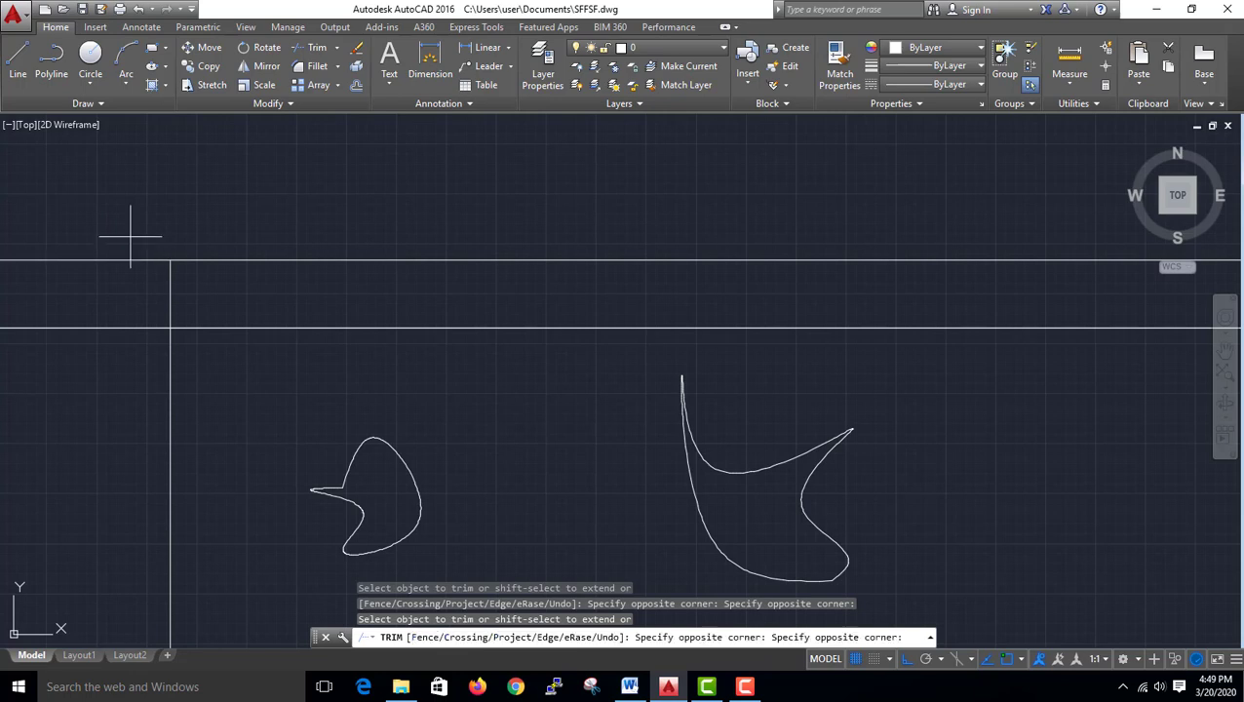
click(127, 385)
click(286, 447)
click(130, 452)
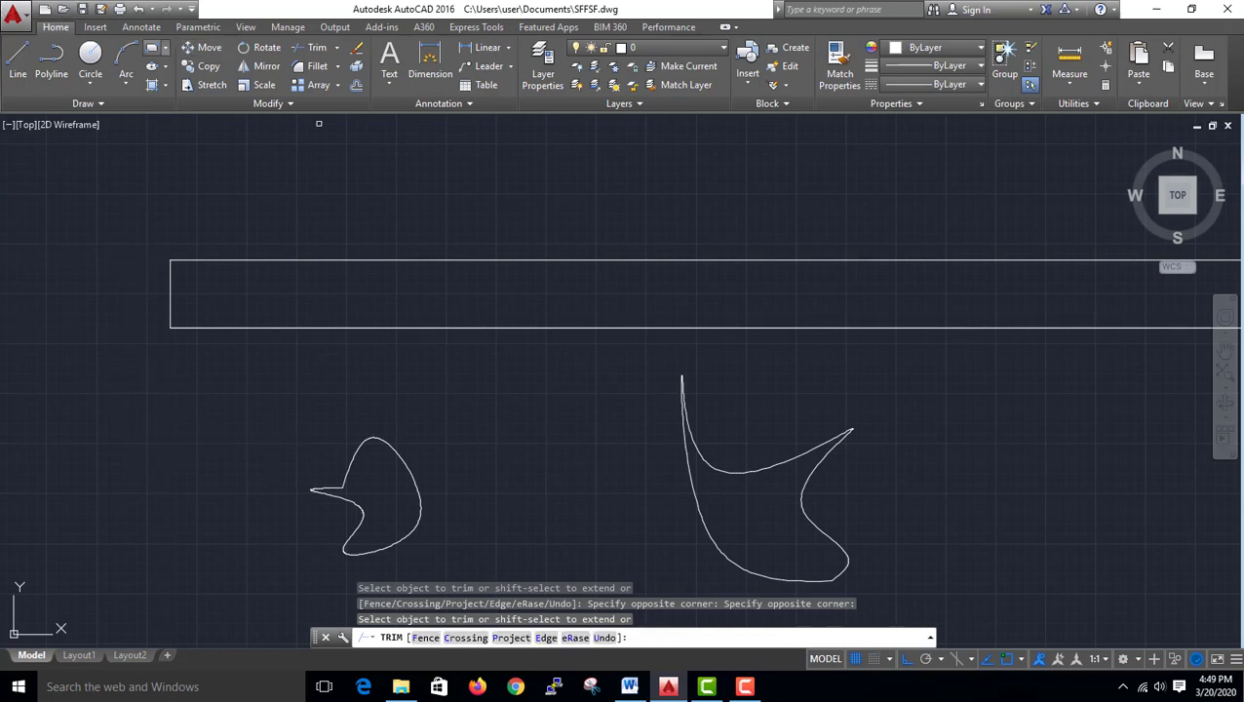
click(16, 68)
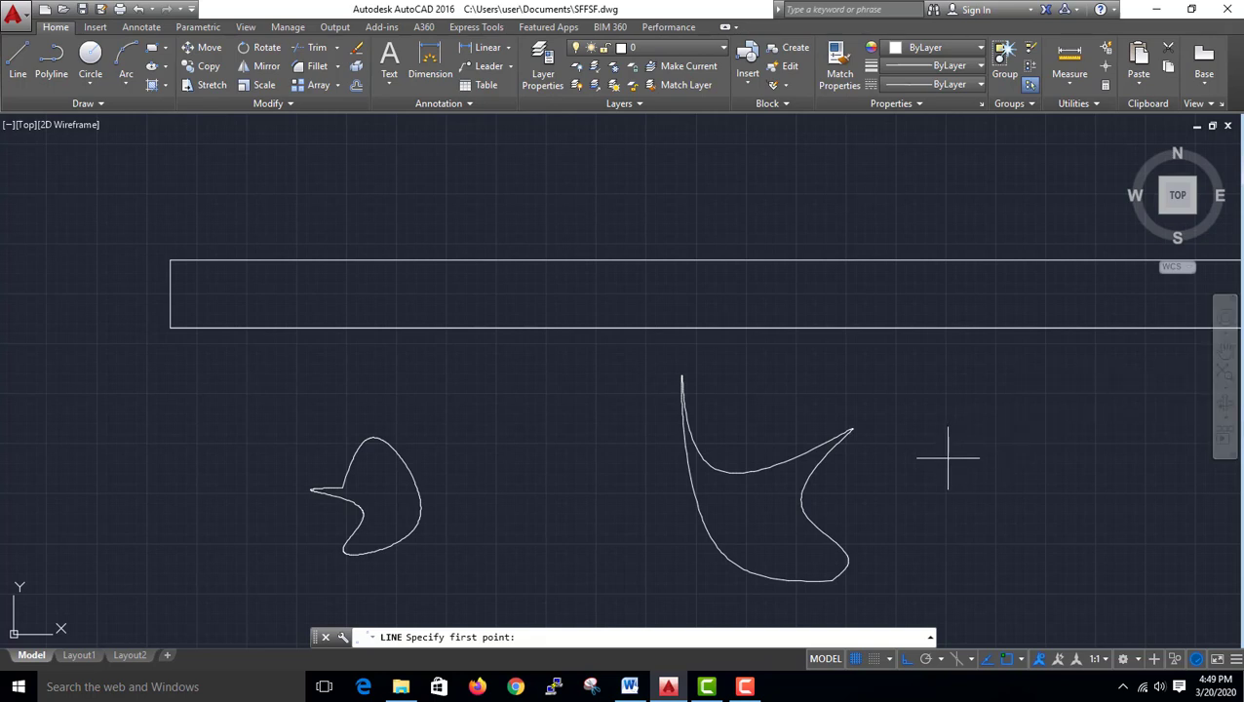
Cancel the line and delete all lines and splines with a crossing window.
click(961, 581)
key(Escape)
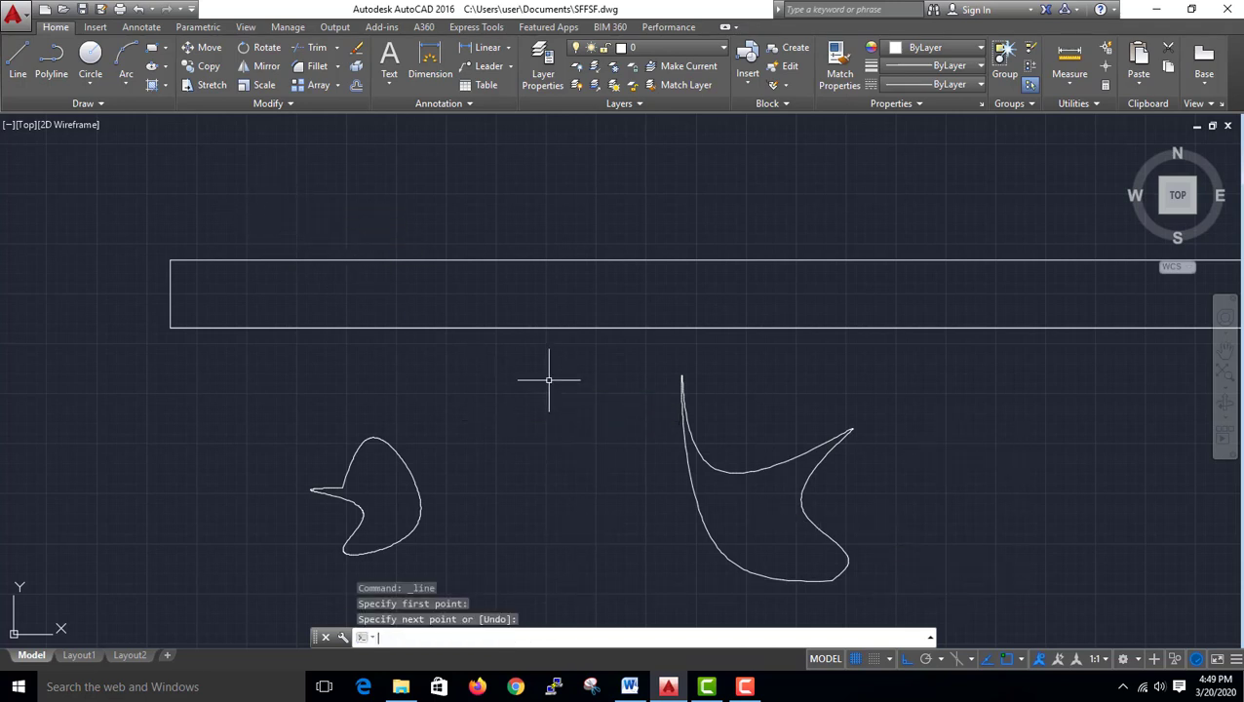
click(1068, 543)
click(223, 222)
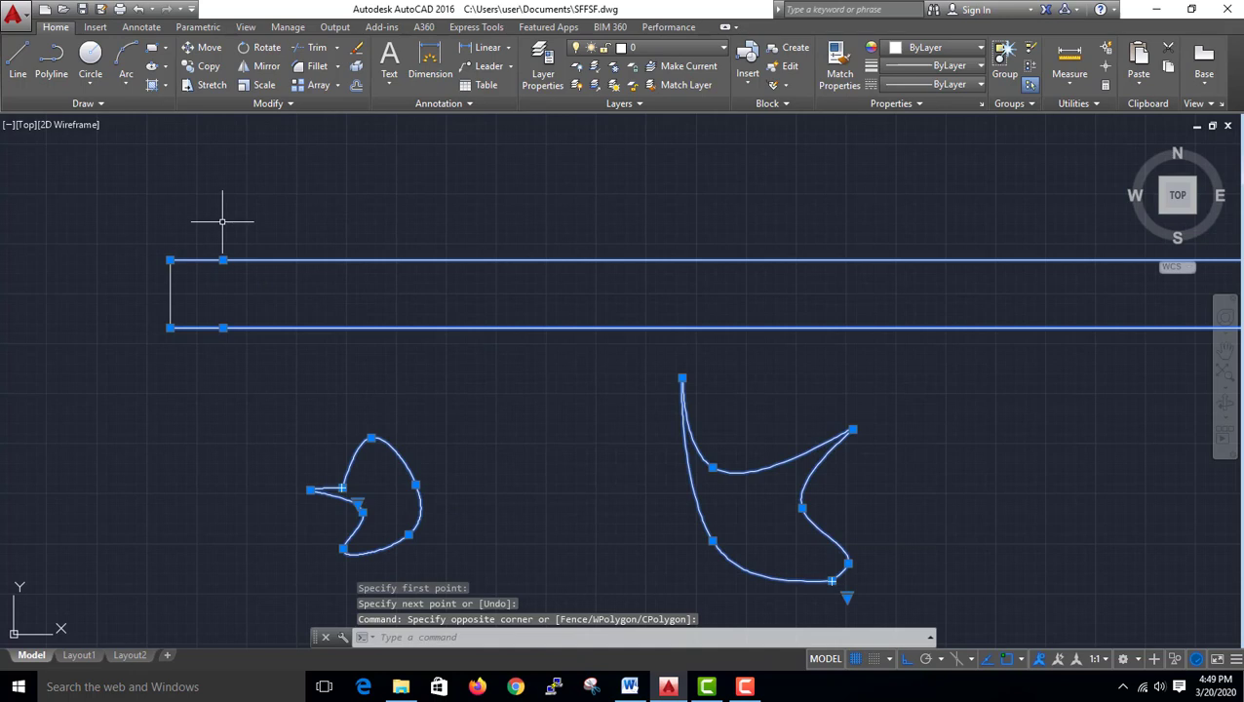
key(Delete)
Delete the leftover short vertical line.
scroll(274, 484, down, 3)
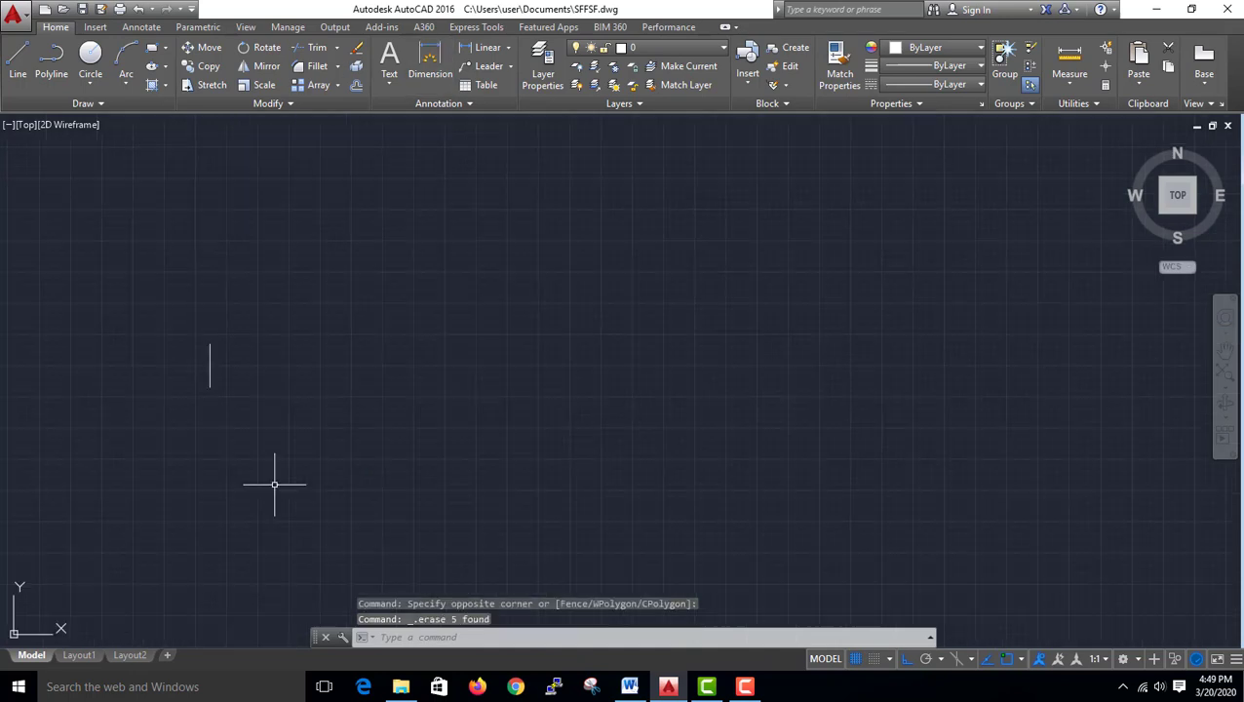
click(247, 436)
click(172, 326)
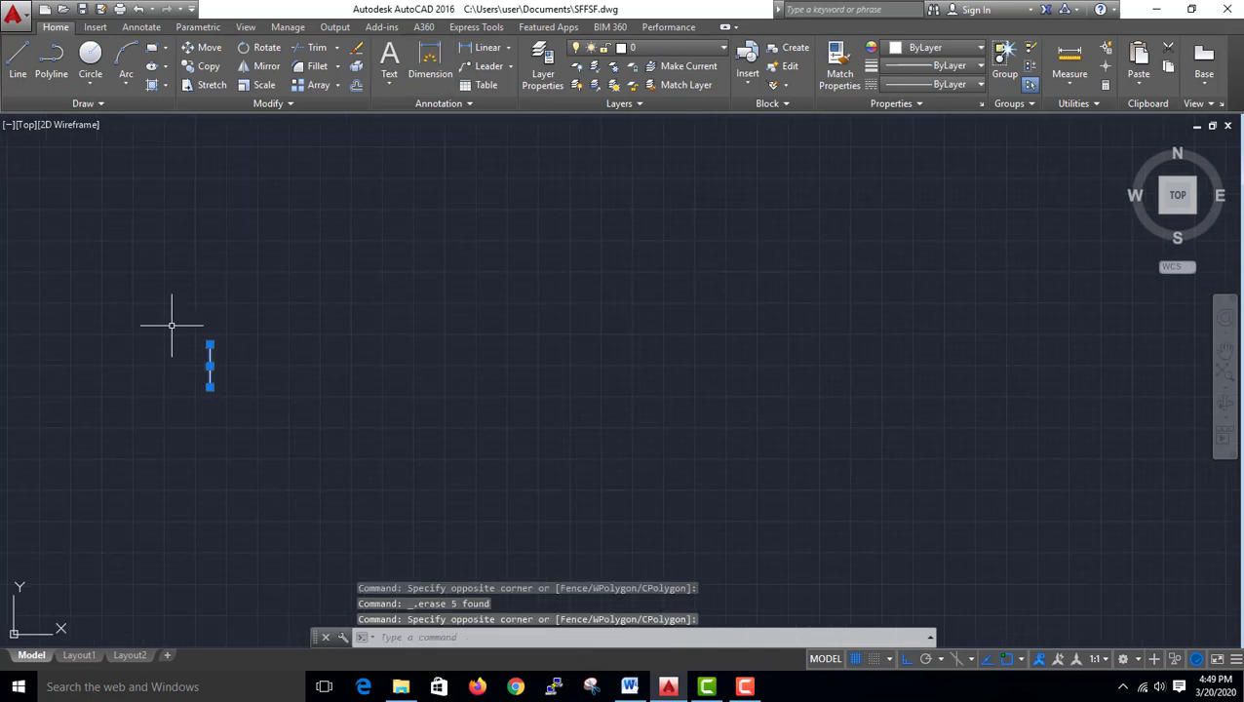
key(Delete)
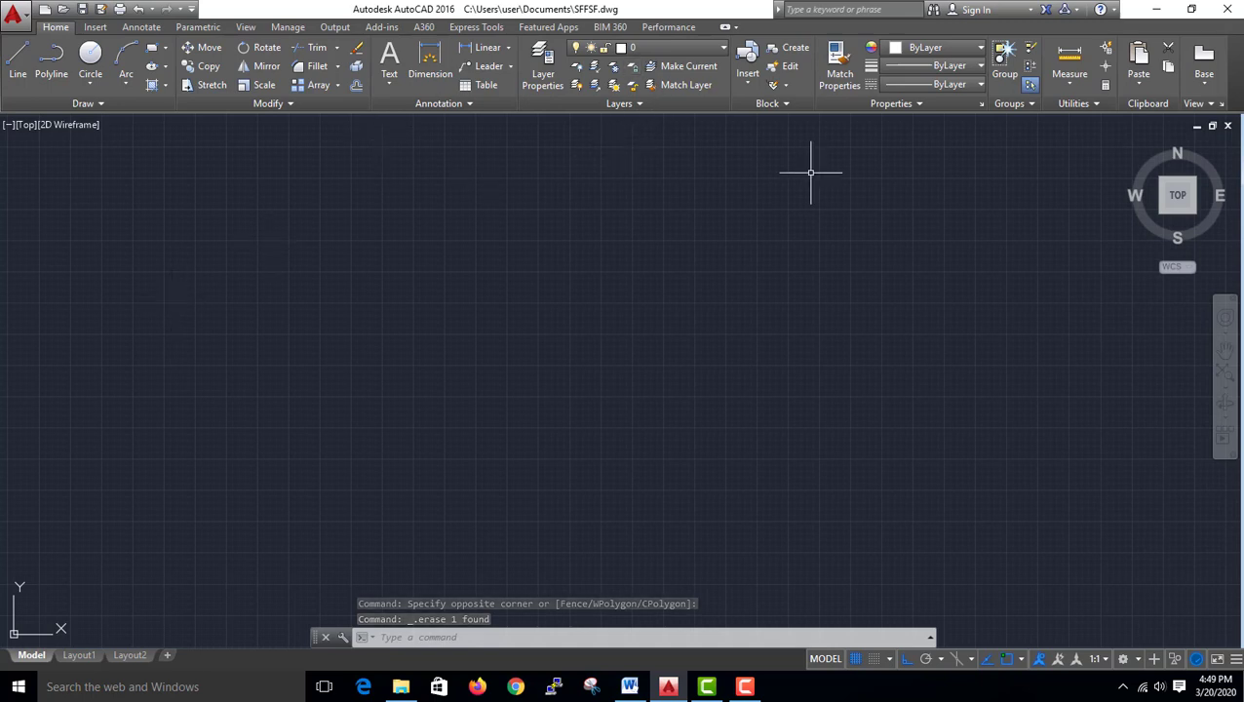
Draw a fan of about ten rays from one start point near the lower left, with Ortho off.
text(RAY)
key(Return)
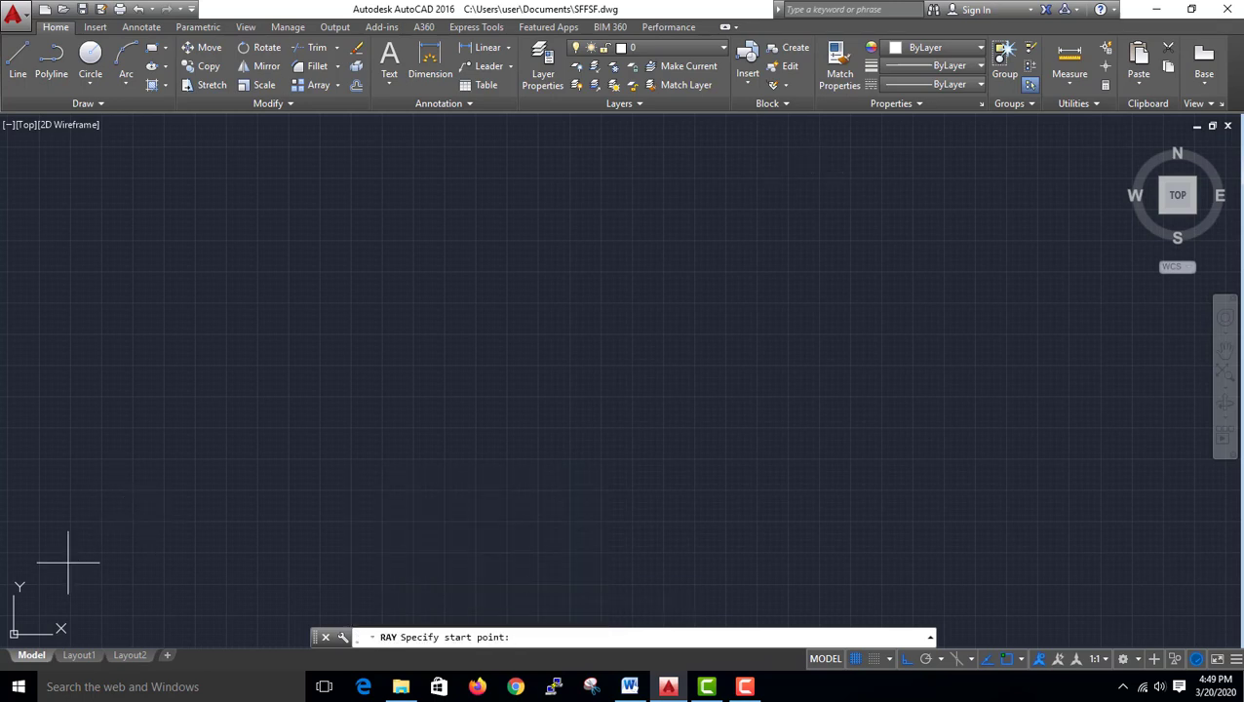
click(39, 614)
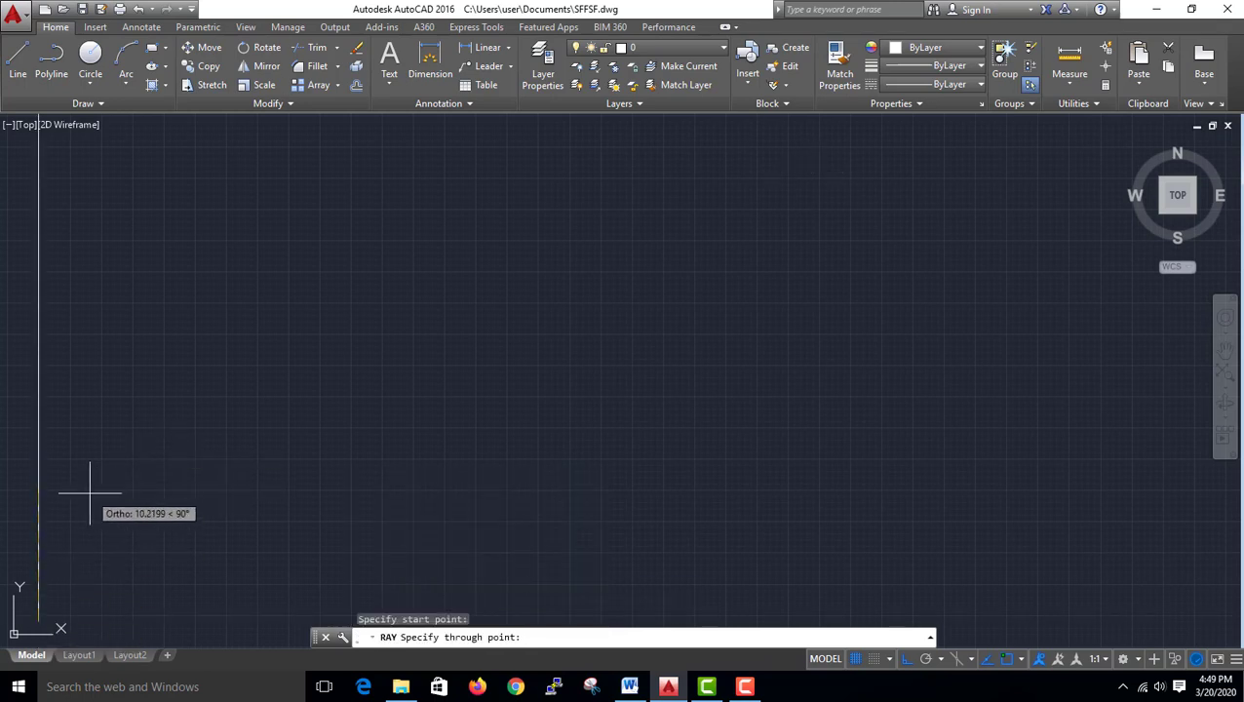
key(F8)
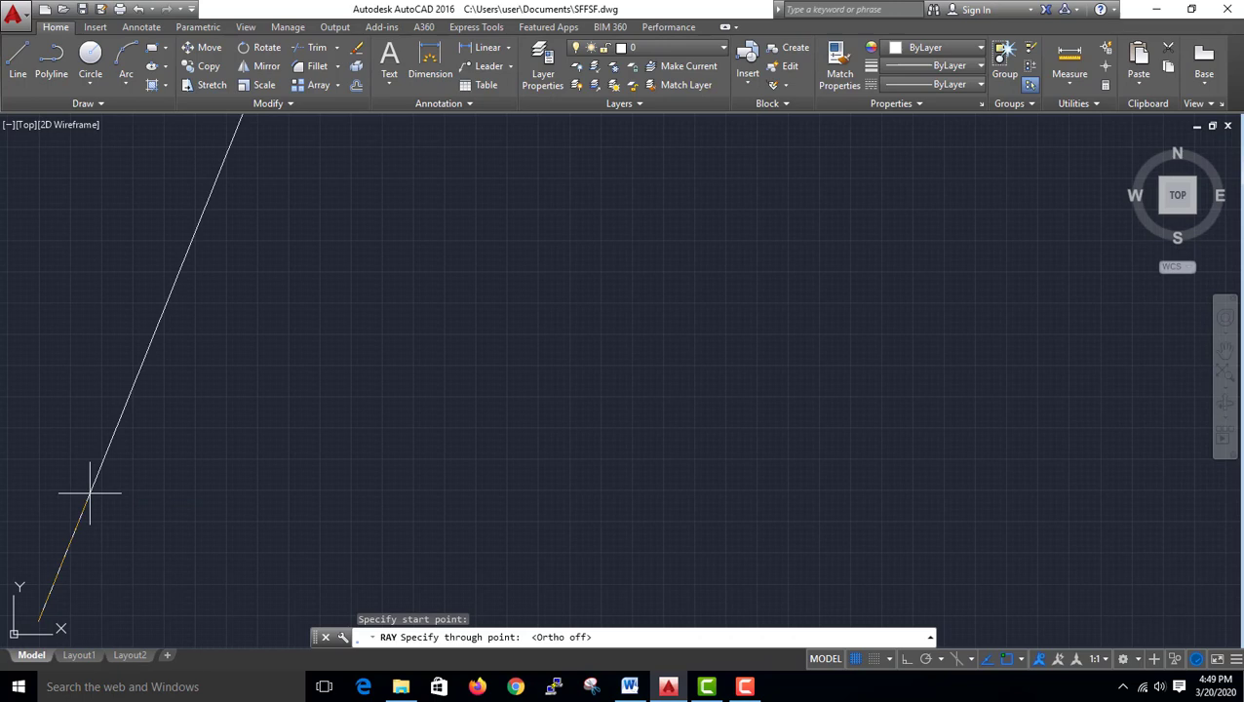
click(105, 494)
click(189, 472)
click(272, 494)
click(289, 529)
click(316, 558)
click(336, 589)
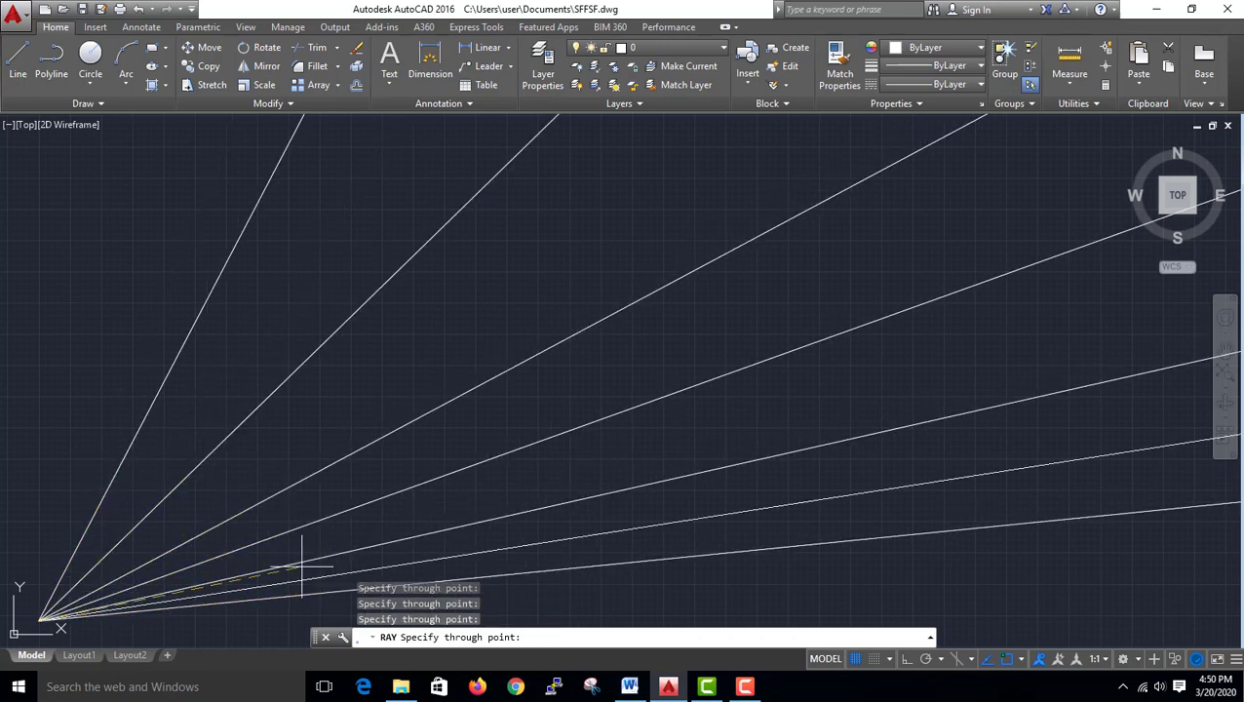
click(107, 380)
click(47, 383)
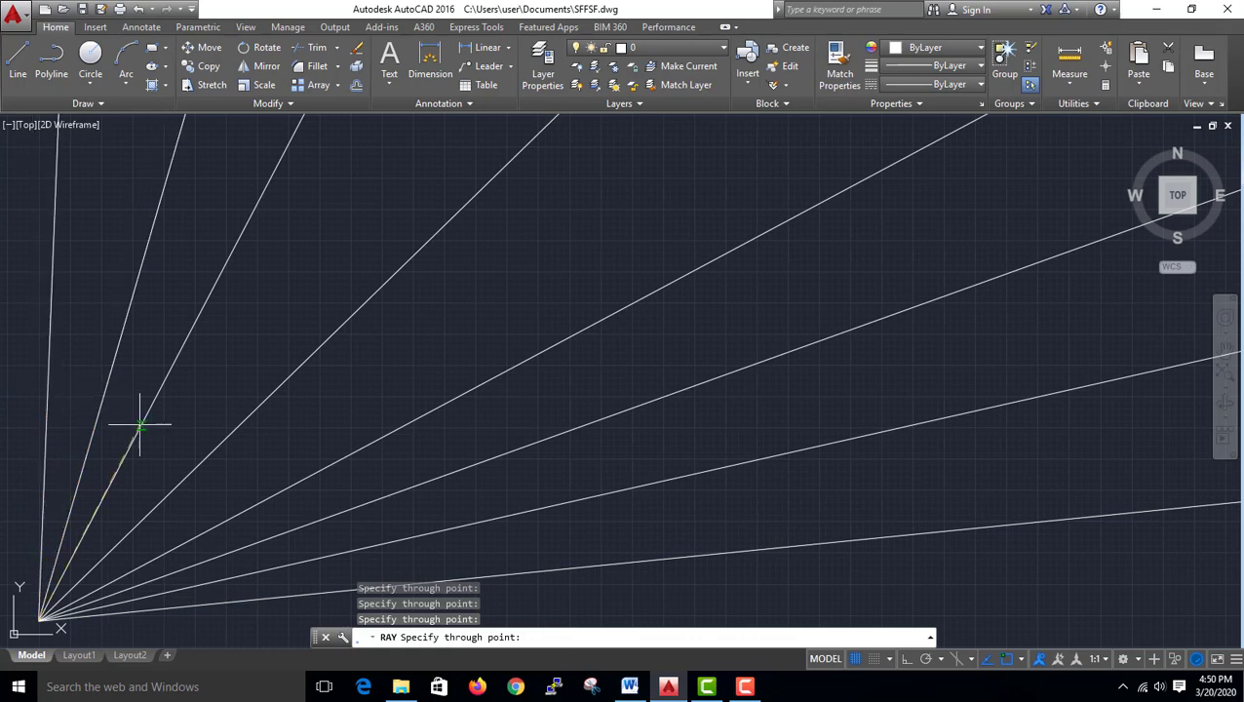
click(288, 638)
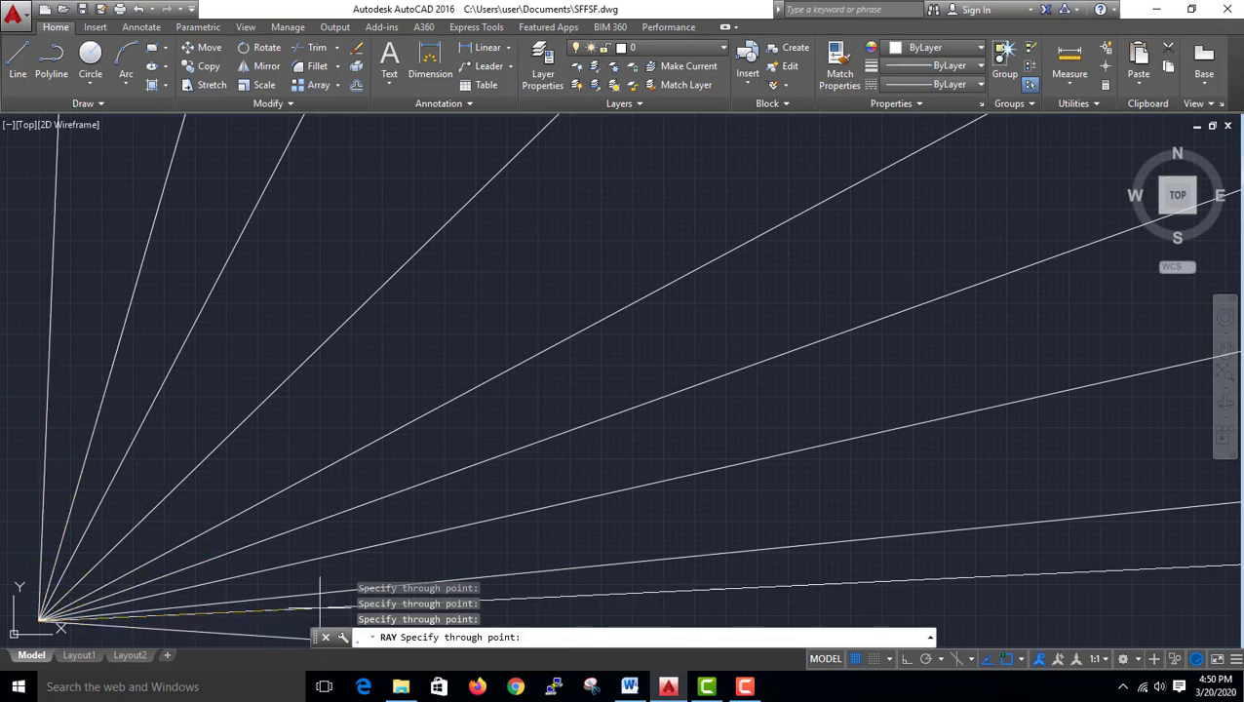
key(Return)
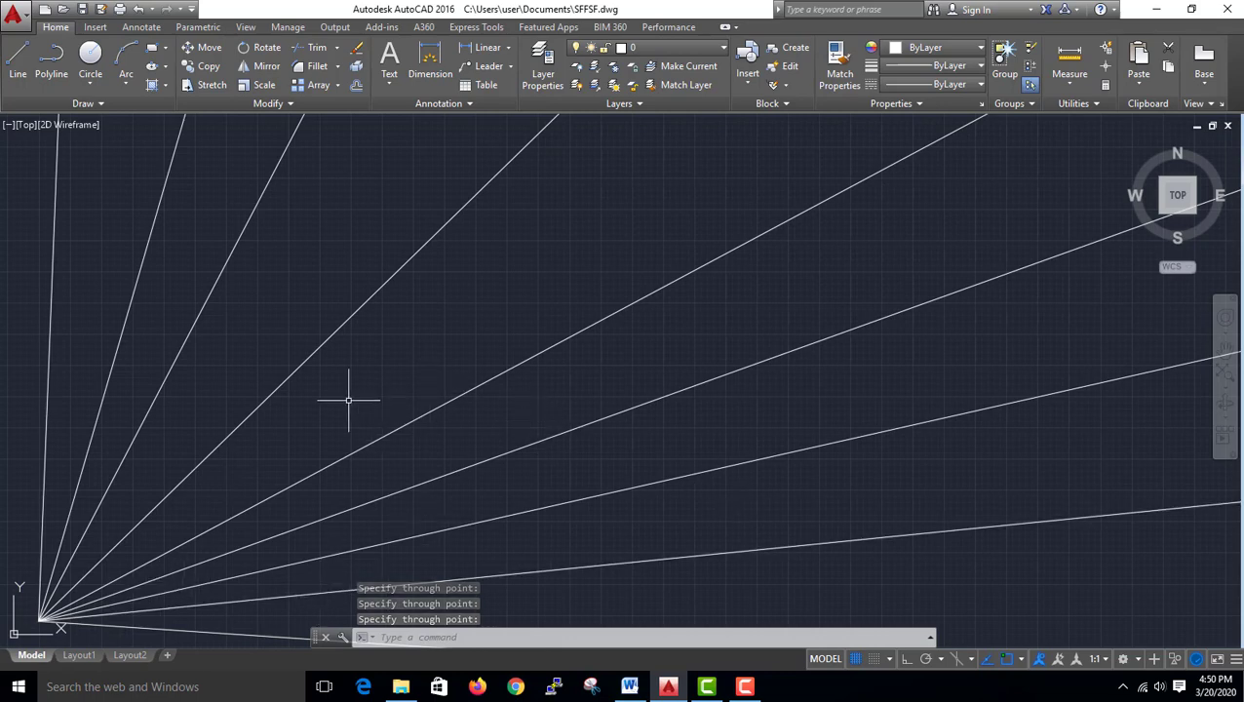
scroll(318, 353, down, 4)
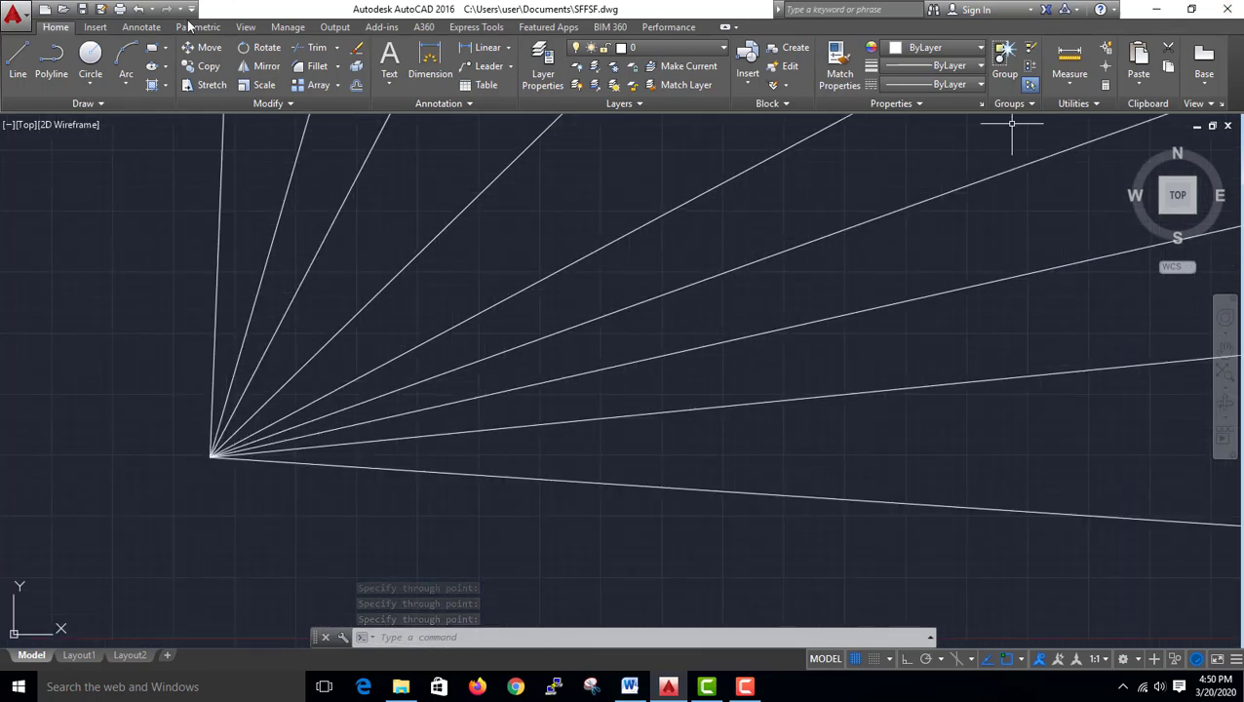
Draw a circle centred on the rays' common origin.
click(90, 58)
click(211, 456)
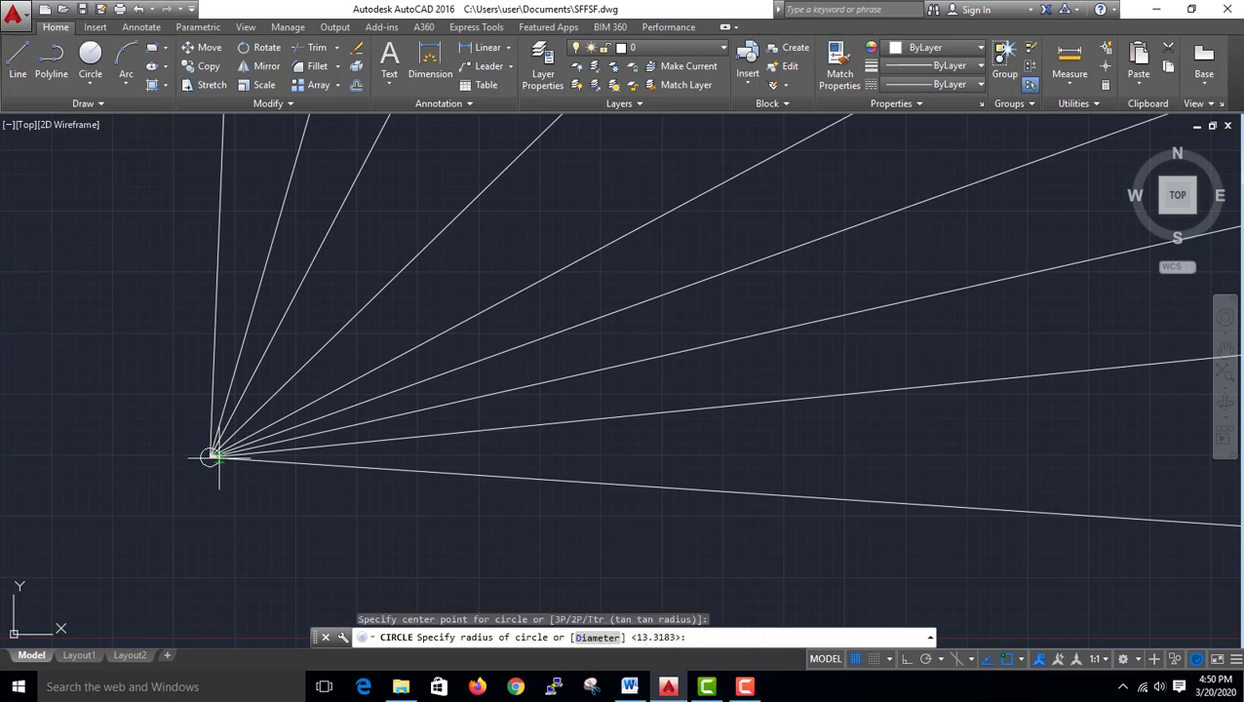
click(214, 288)
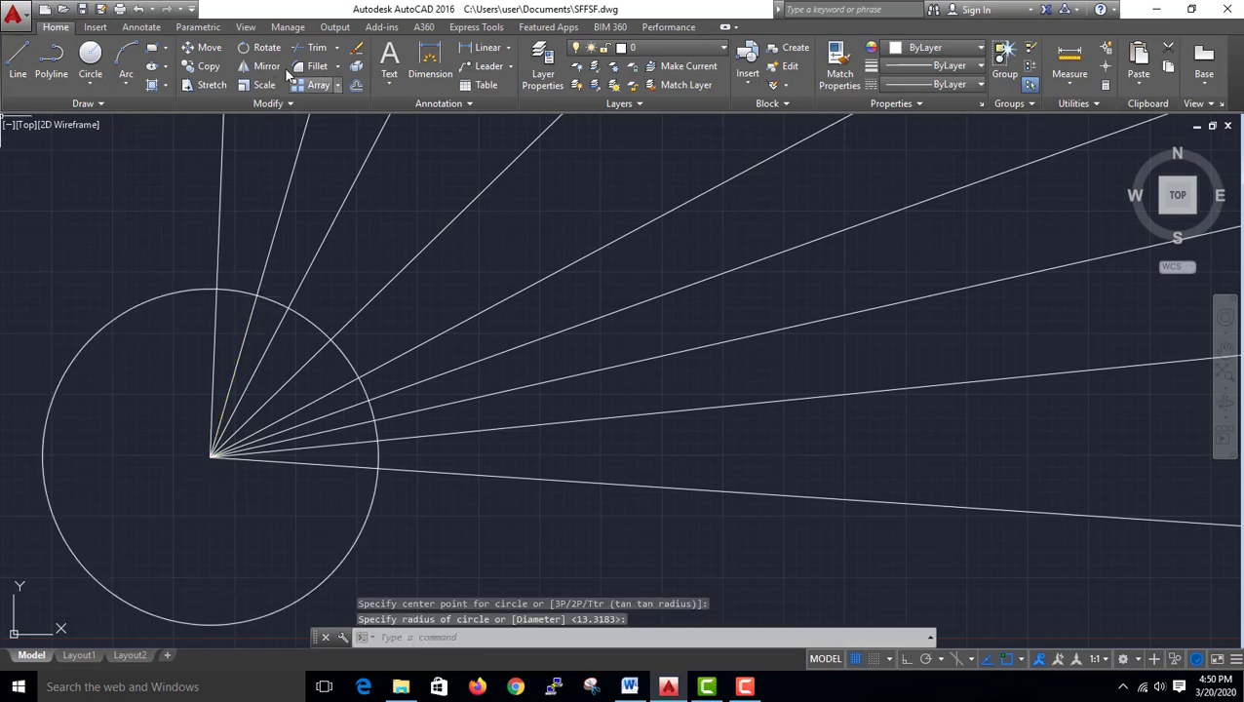
Trim the ray portions lying outside the circle.
click(318, 49)
key(Return)
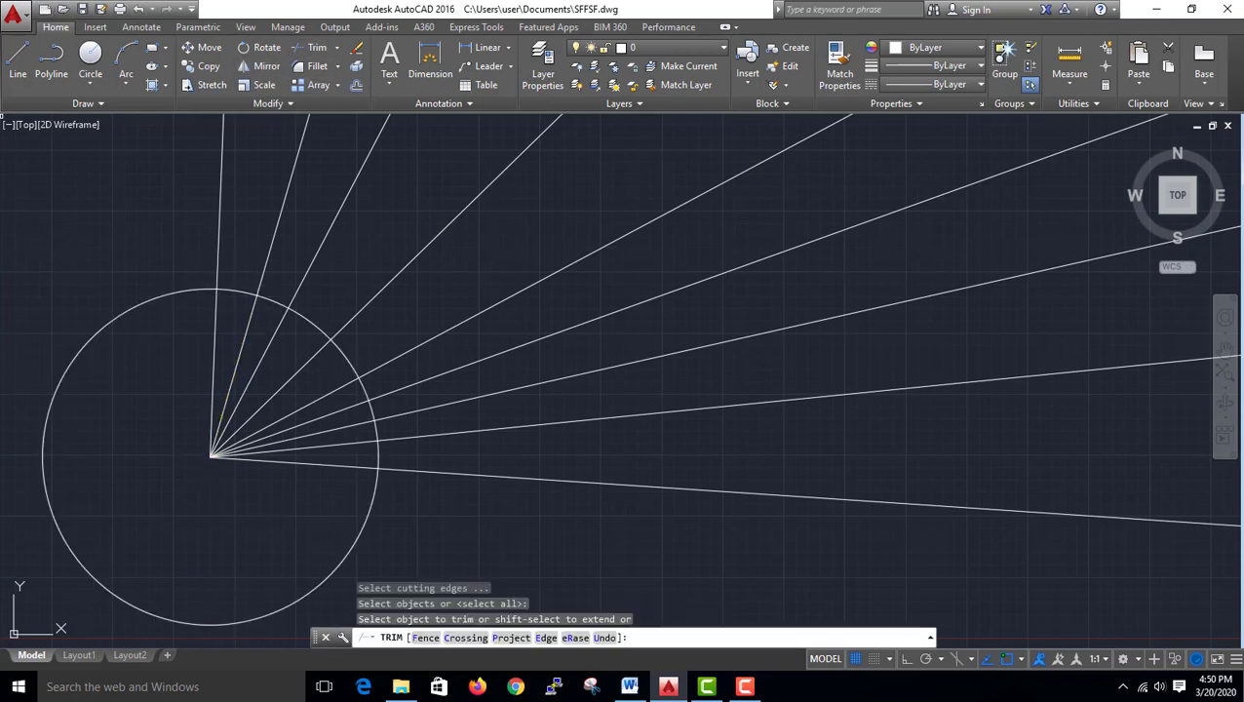
click(759, 574)
click(633, 249)
click(503, 248)
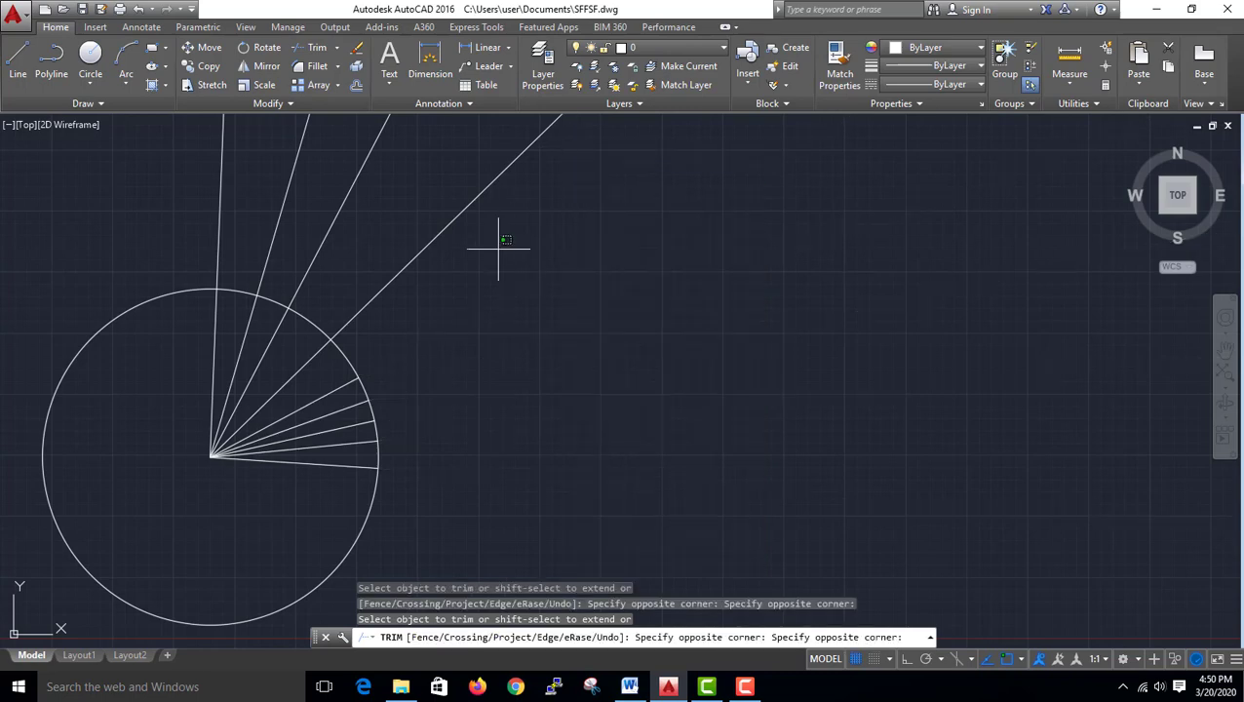
click(185, 141)
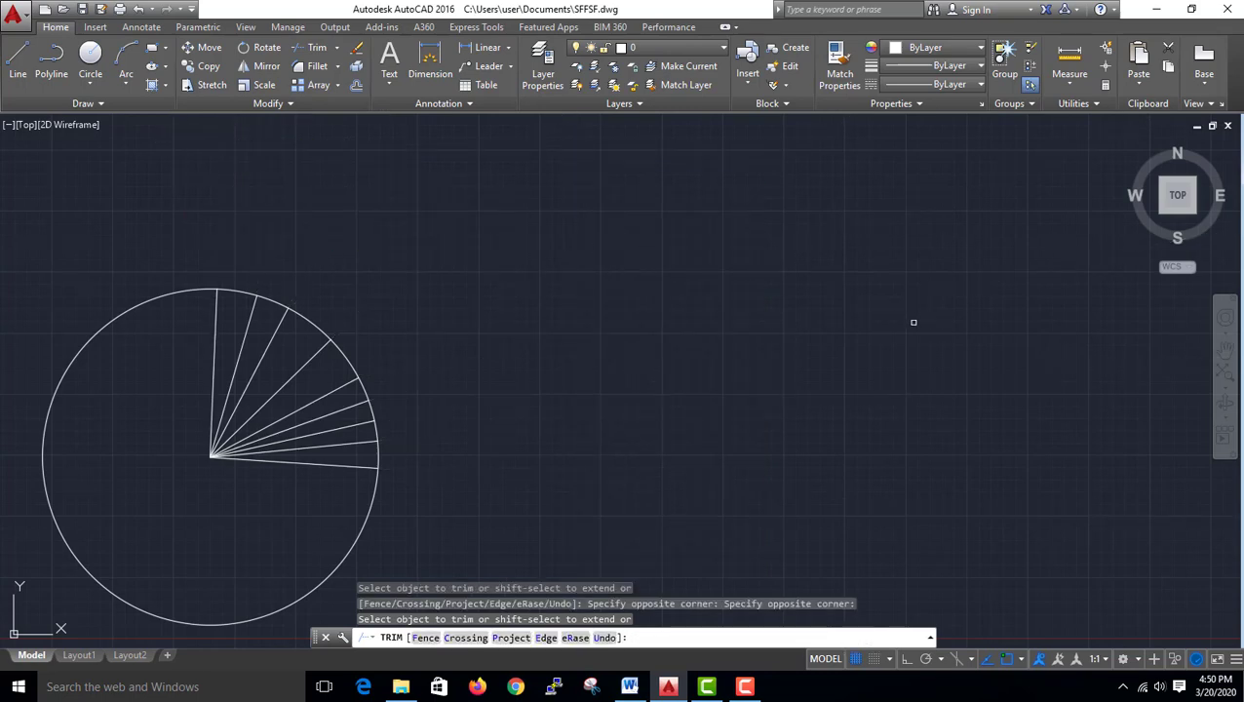
scroll(913, 322, down, 2)
scroll(850, 327, up, 2)
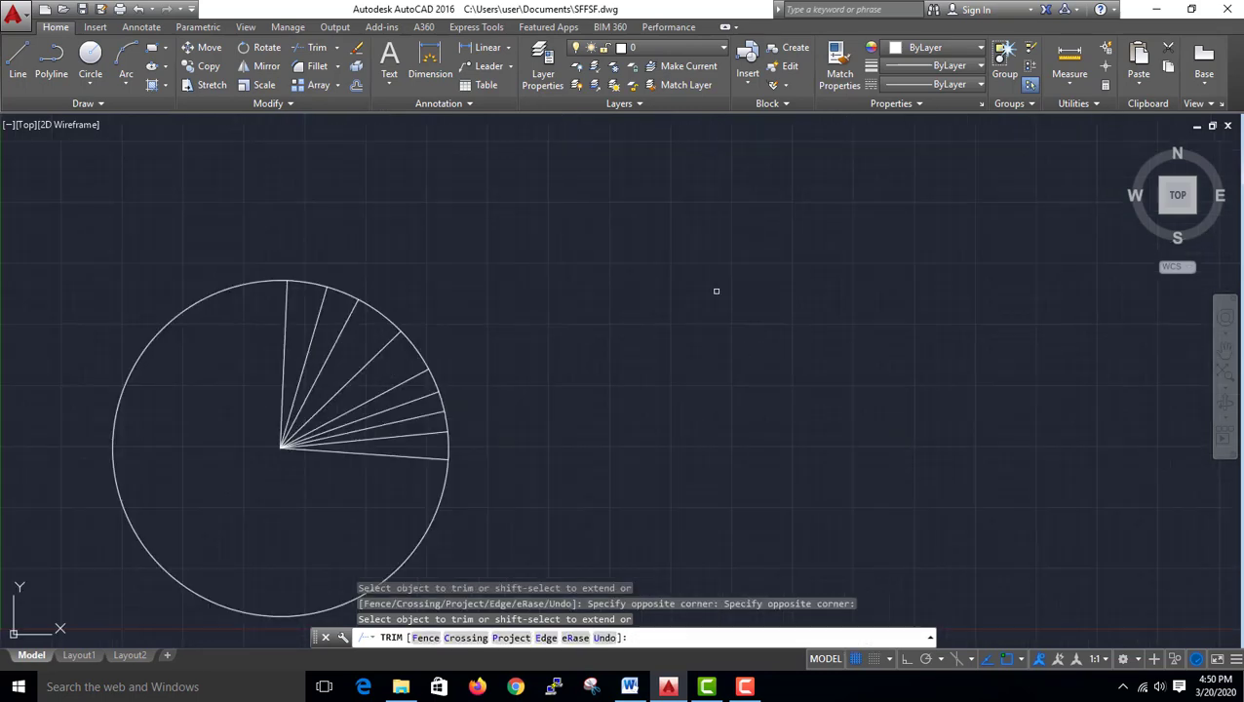
key(Return)
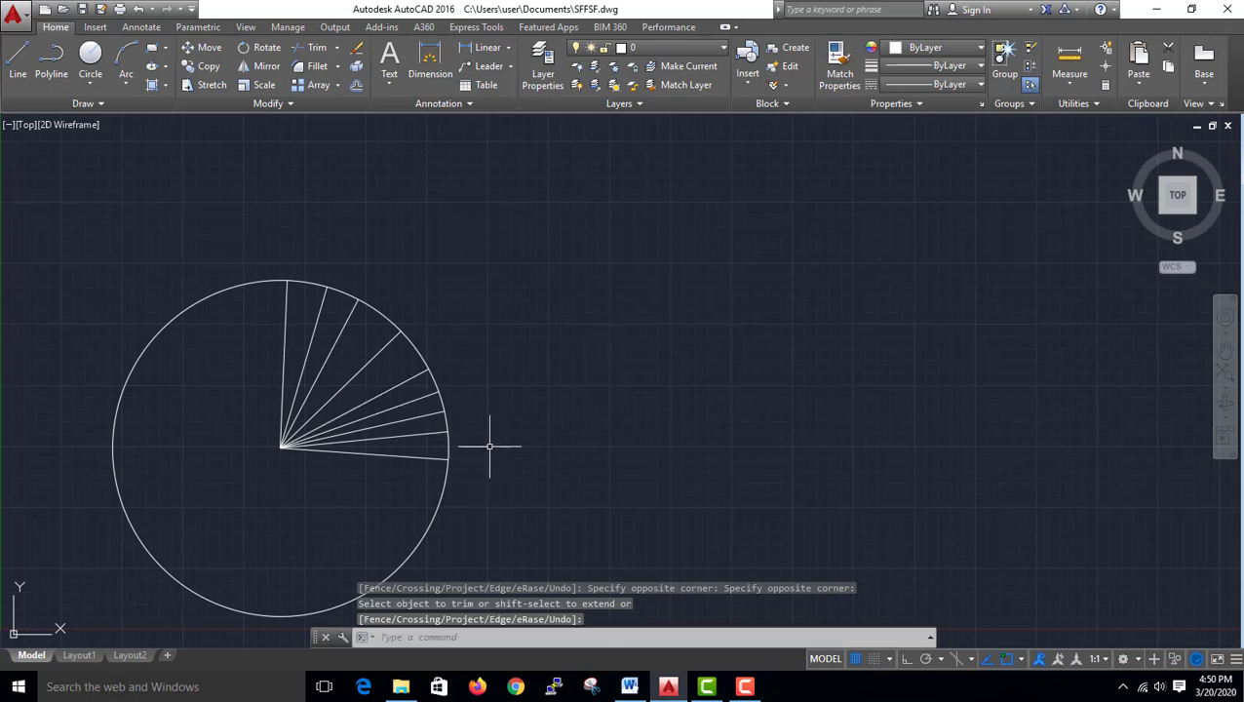
Erase the circle and trimmed rays with a crossing window, then glance at Word and return.
scroll(435, 469, down, 2)
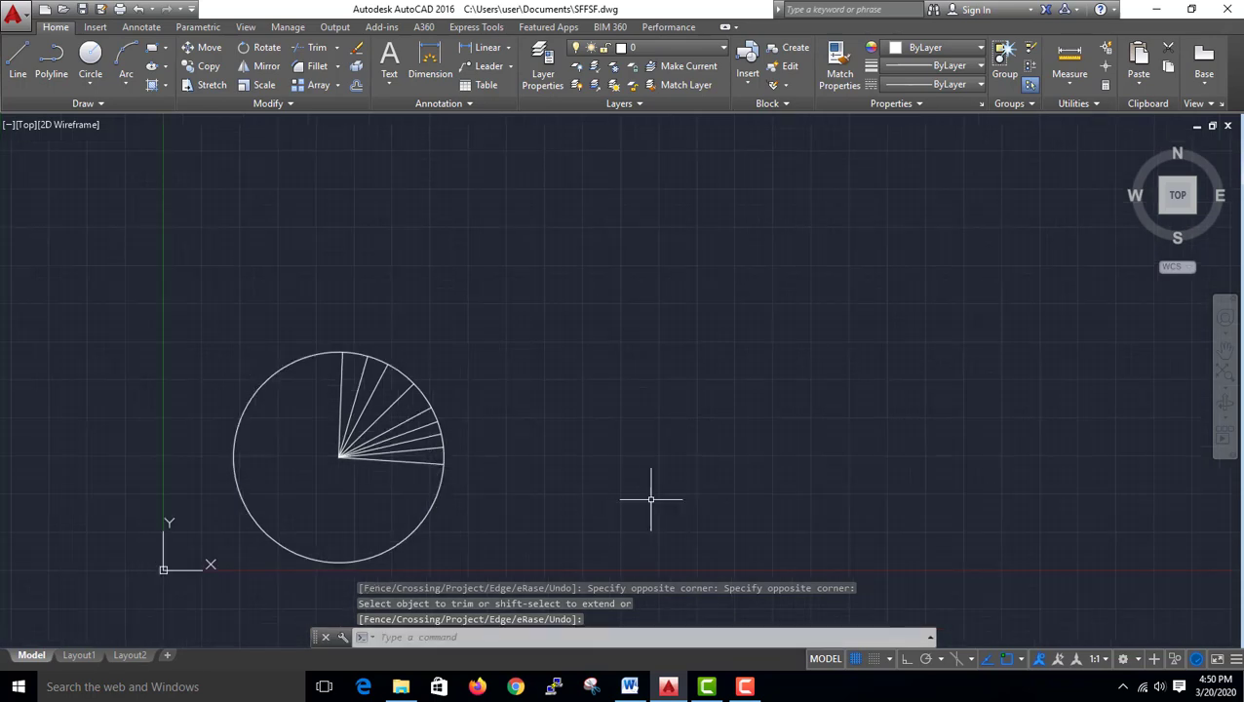
click(588, 561)
click(333, 368)
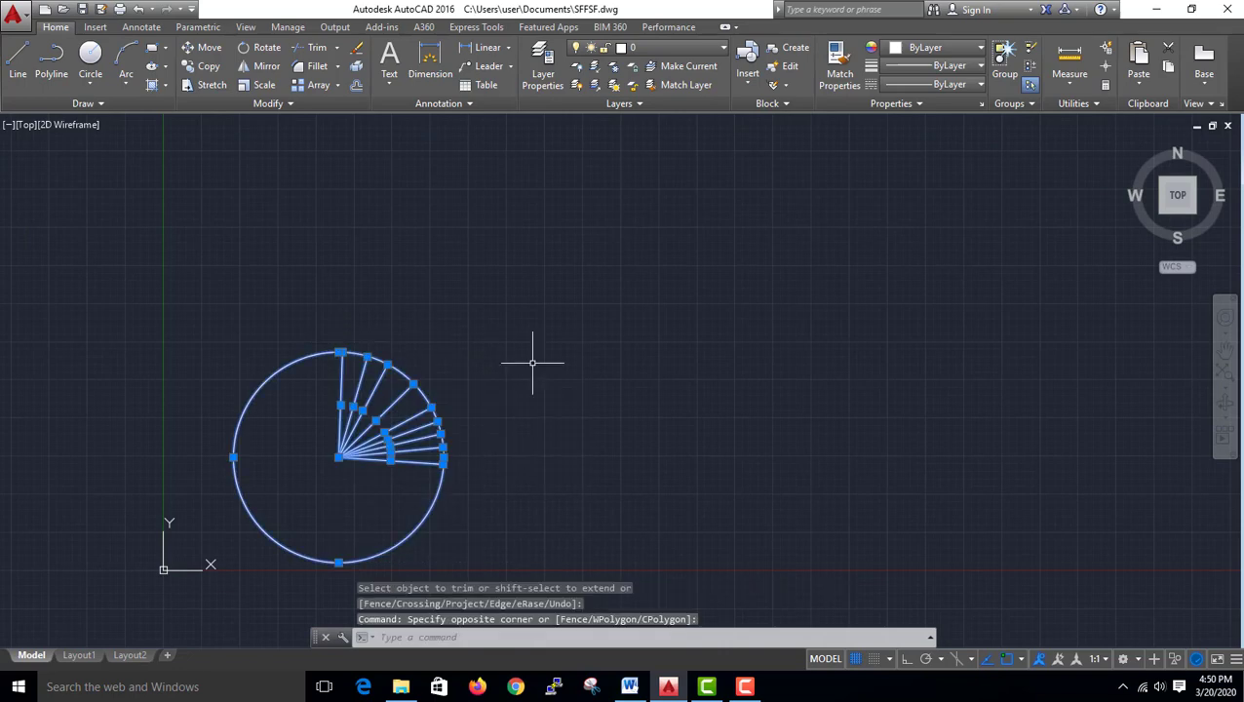
key(Delete)
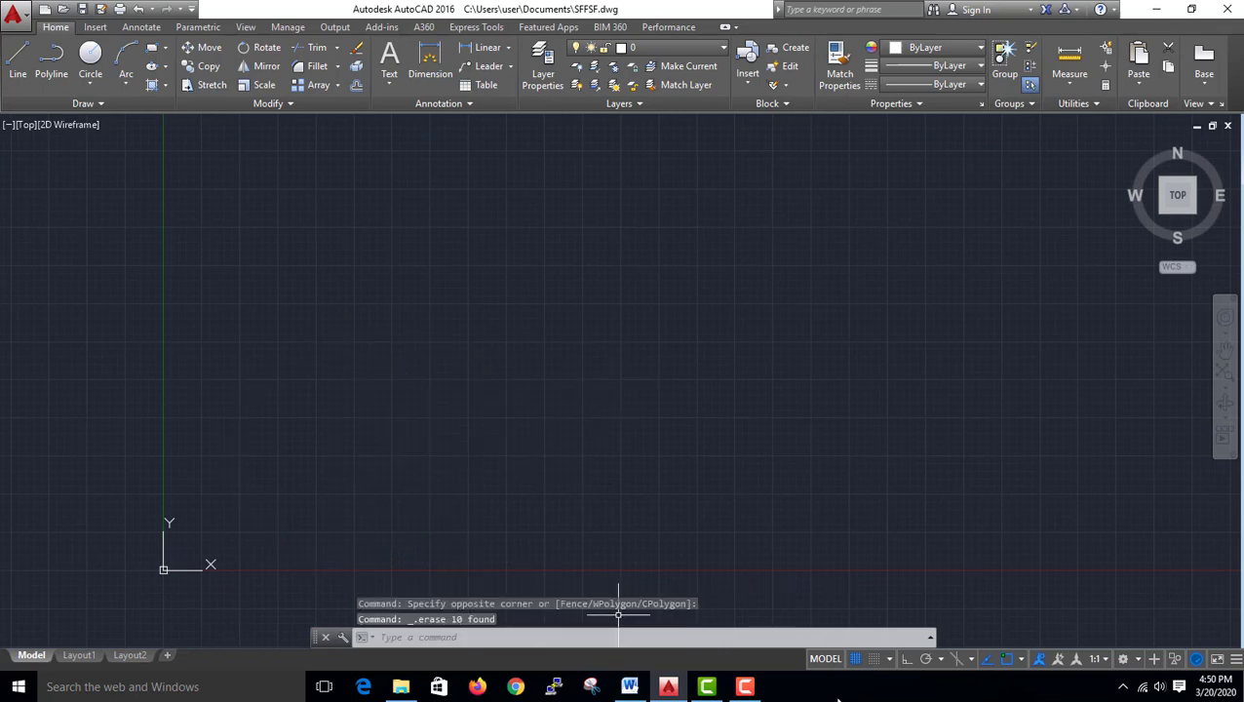
click(628, 687)
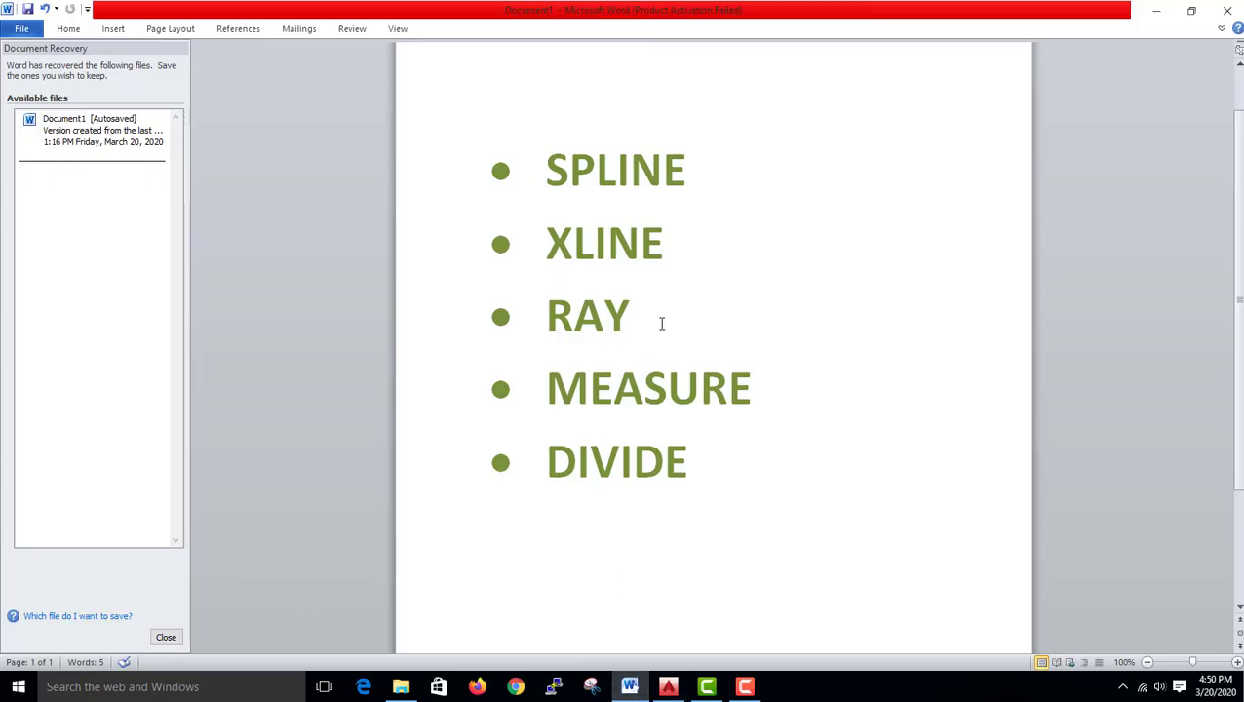
click(668, 686)
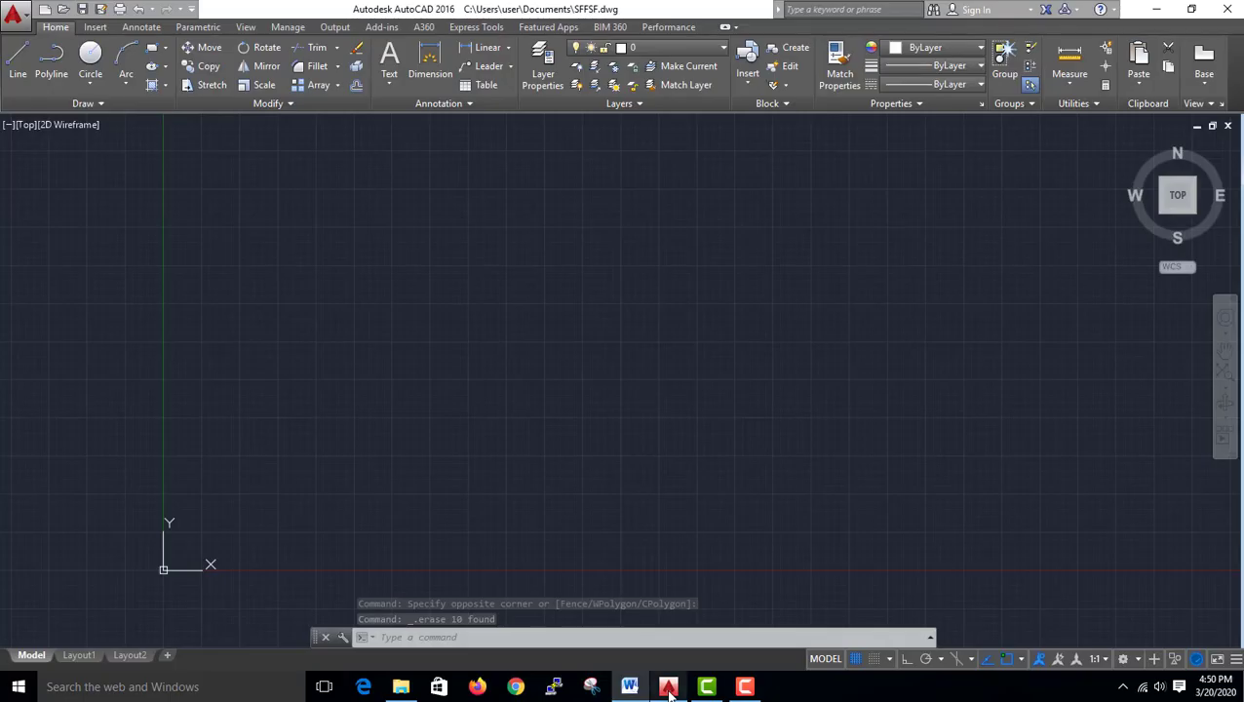
scroll(669, 477, down, 2)
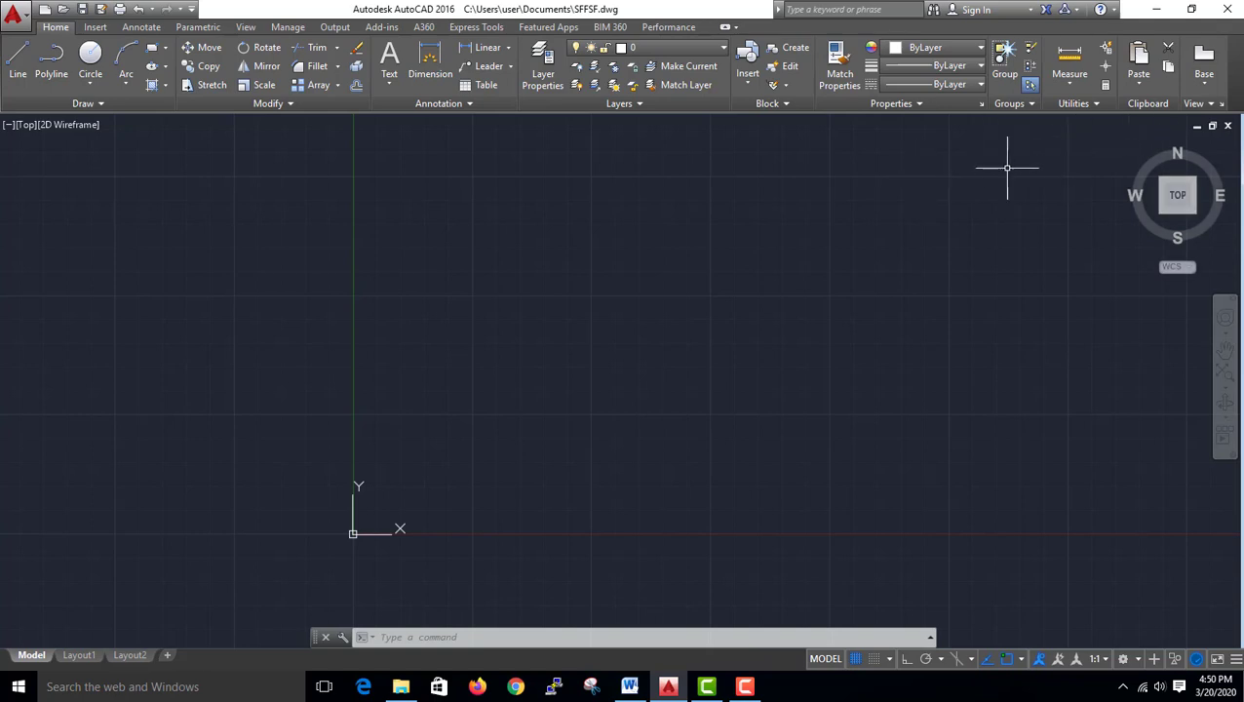
Draw a long horizontal line across the drawing area.
click(17, 59)
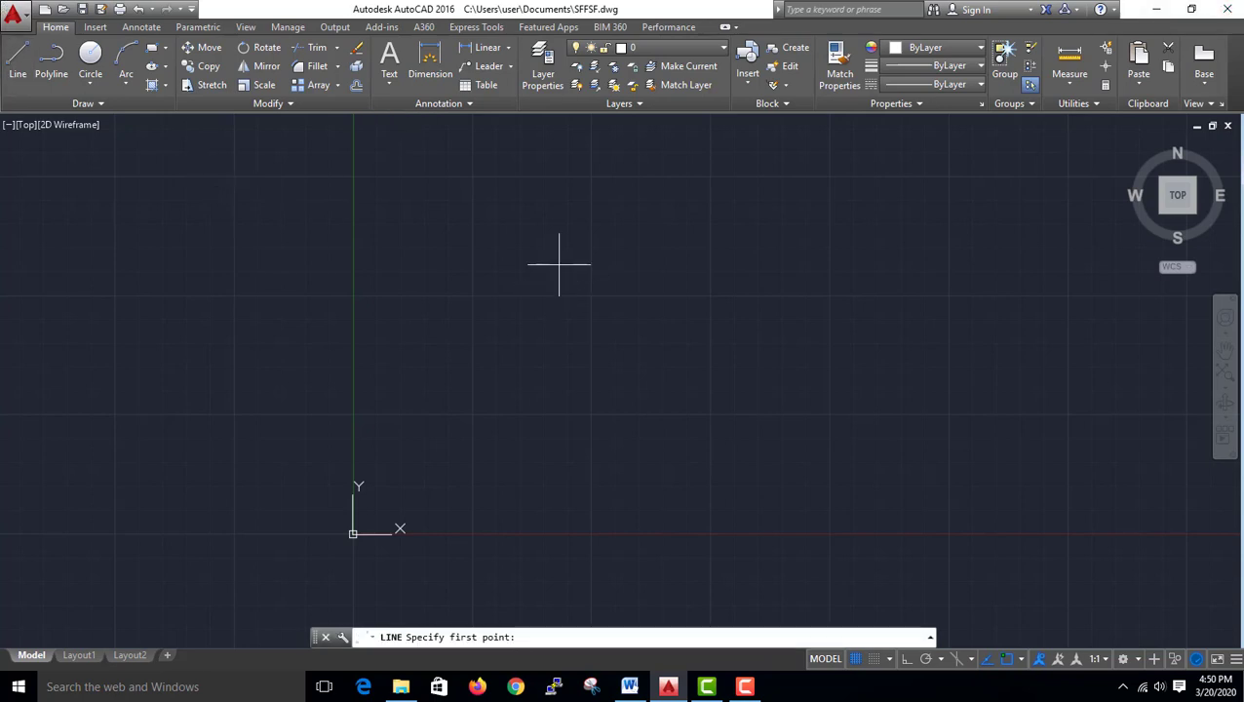
click(61, 239)
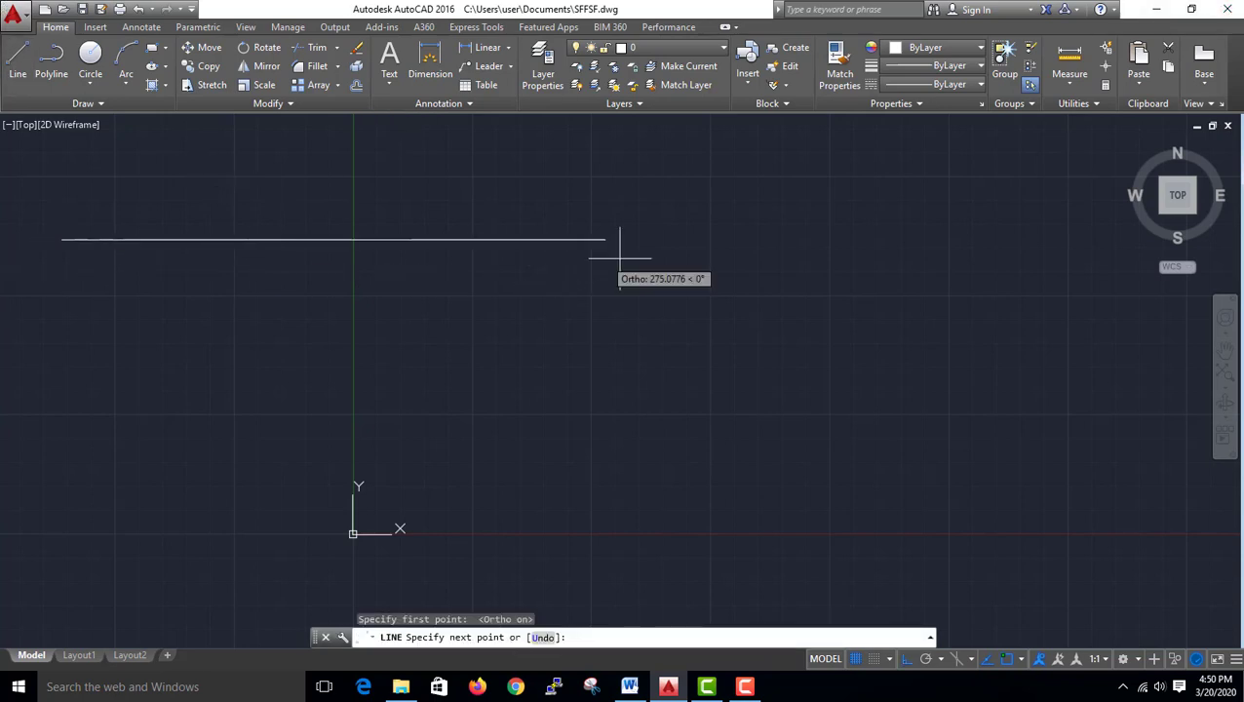
click(862, 244)
key(Return)
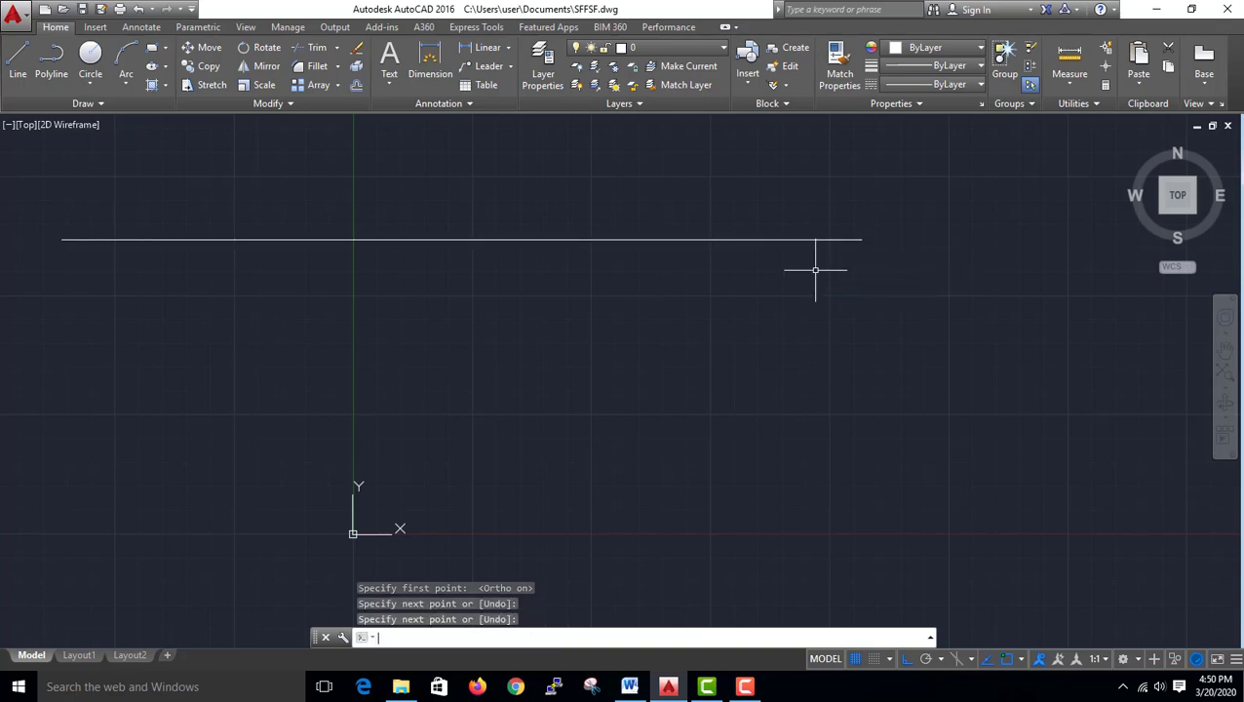
Copy the line straight down to form an equal-length parallel duplicate.
click(903, 167)
click(789, 312)
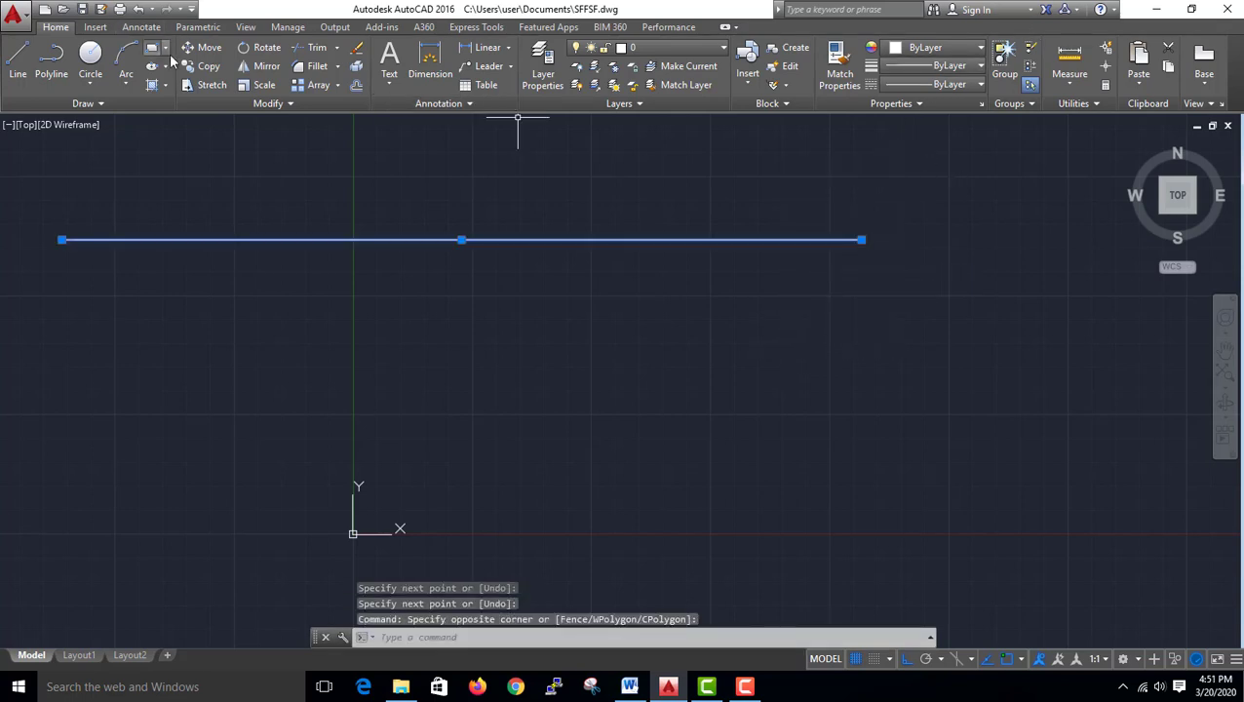
click(203, 65)
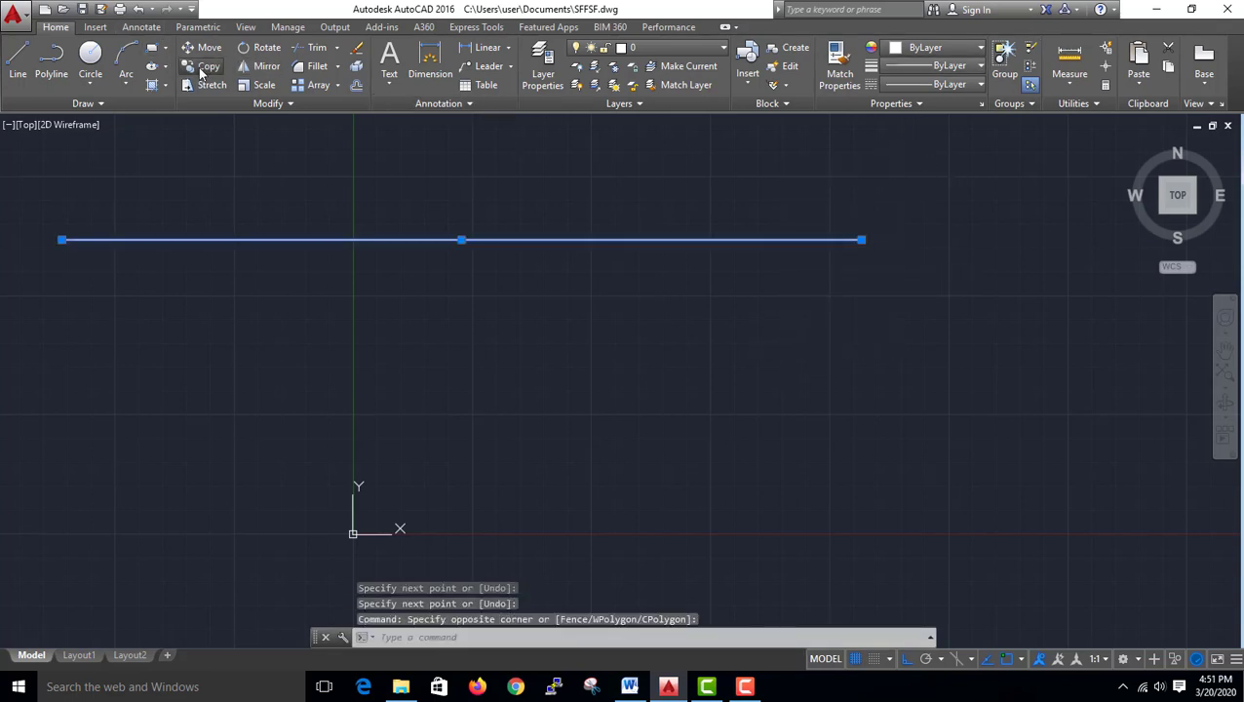
click(862, 239)
click(862, 535)
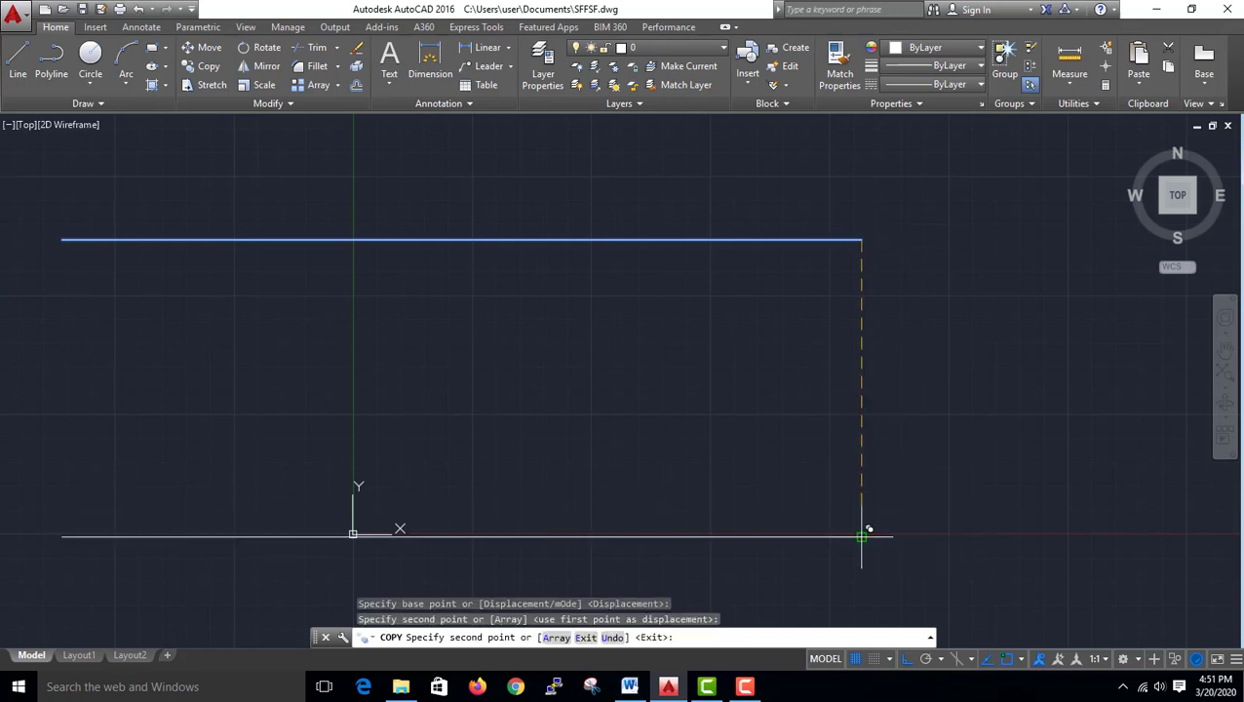
key(Return)
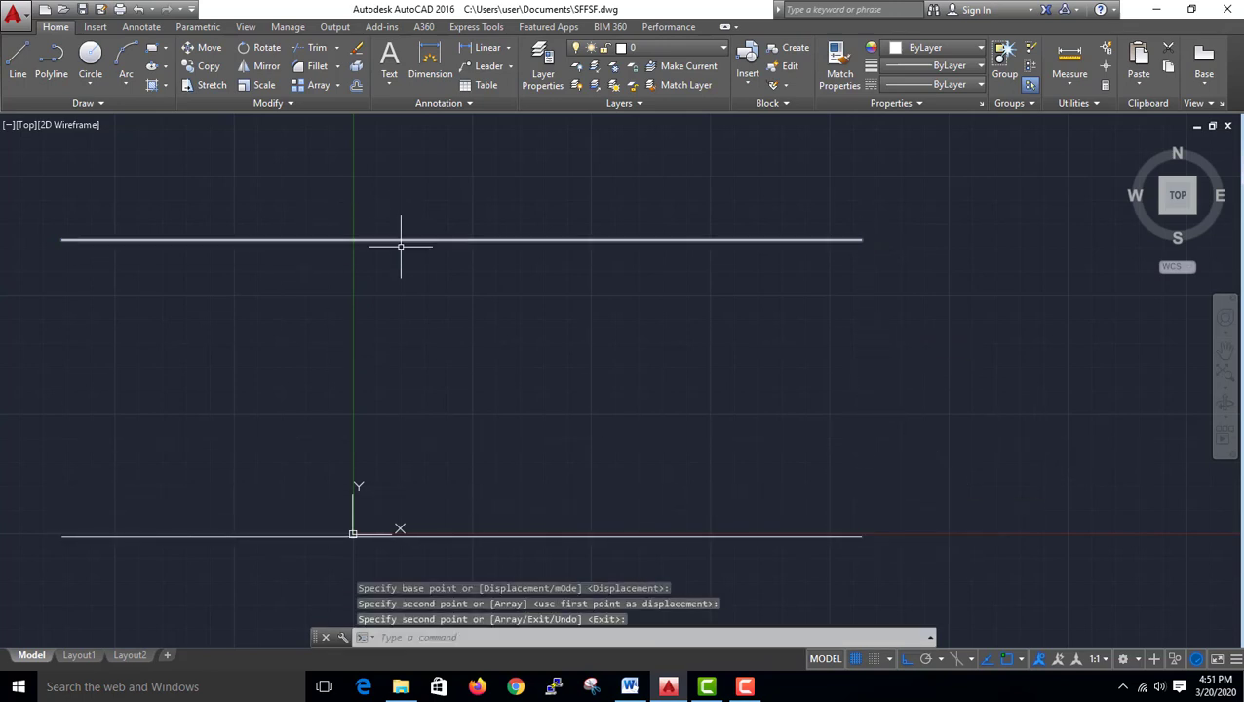
scroll(400, 247, down, 4)
middle_drag(422, 313, 570, 319)
scroll(570, 319, up, 2)
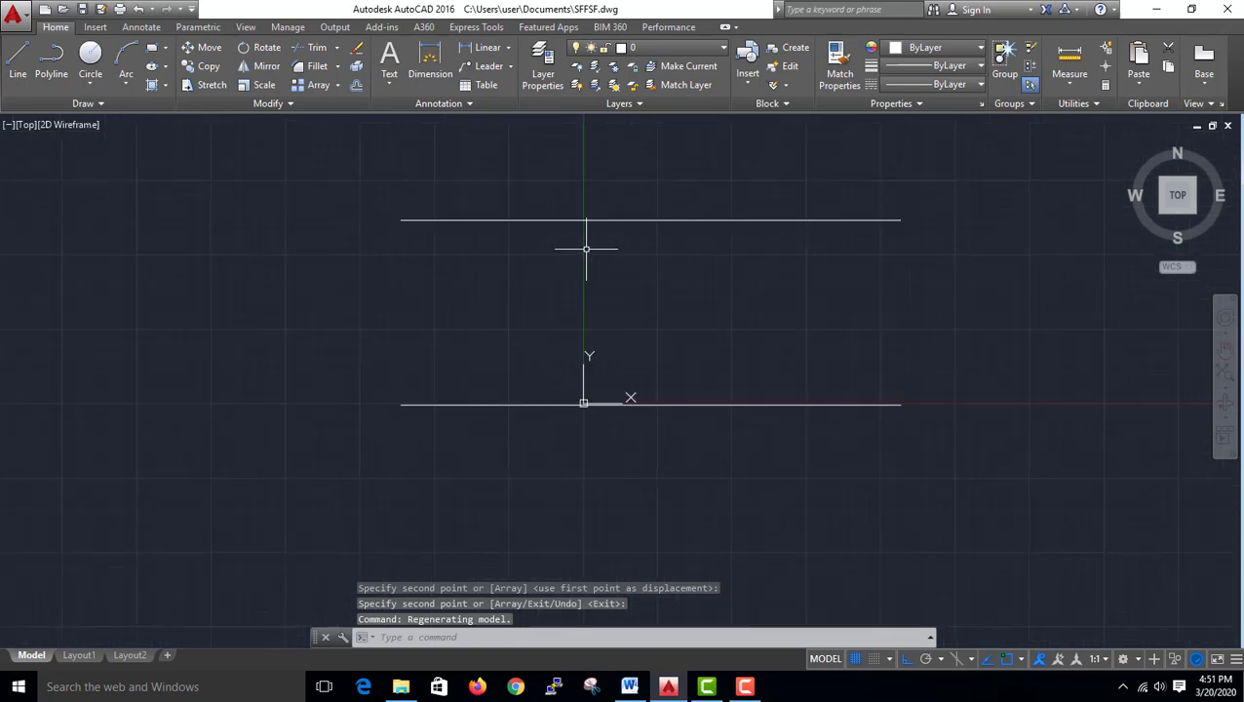
scroll(606, 427, up, 3)
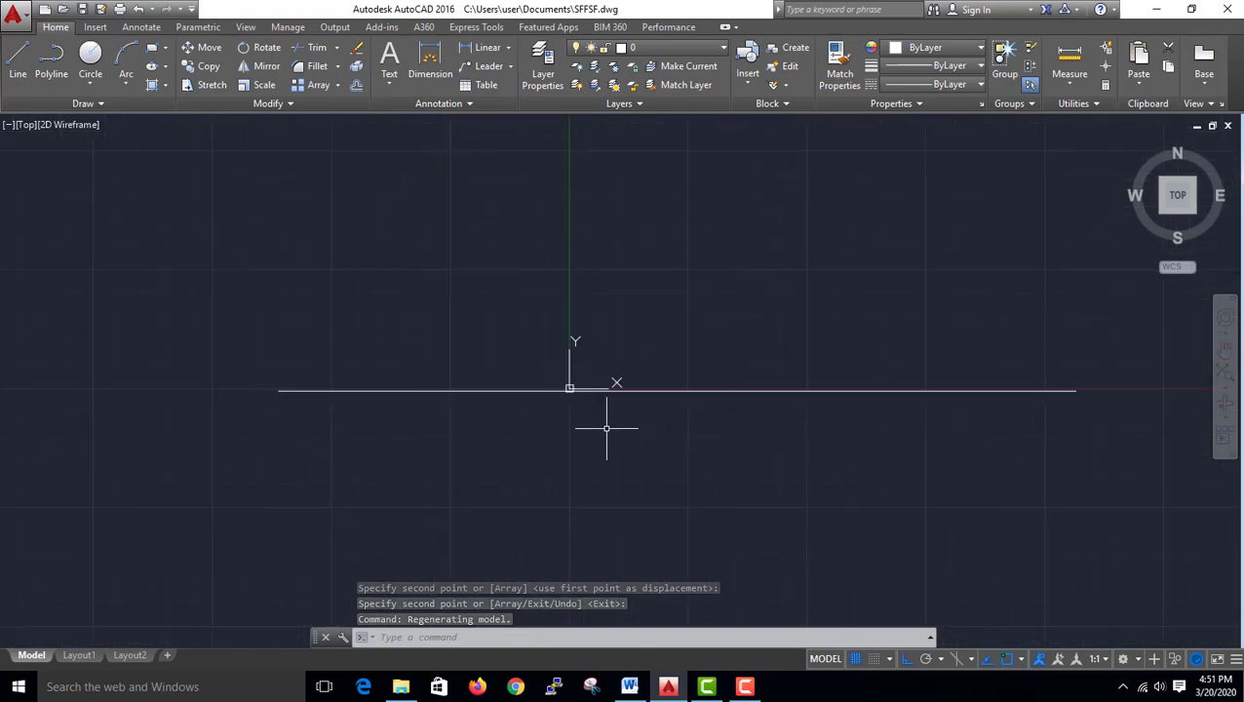
scroll(609, 409, down, 2)
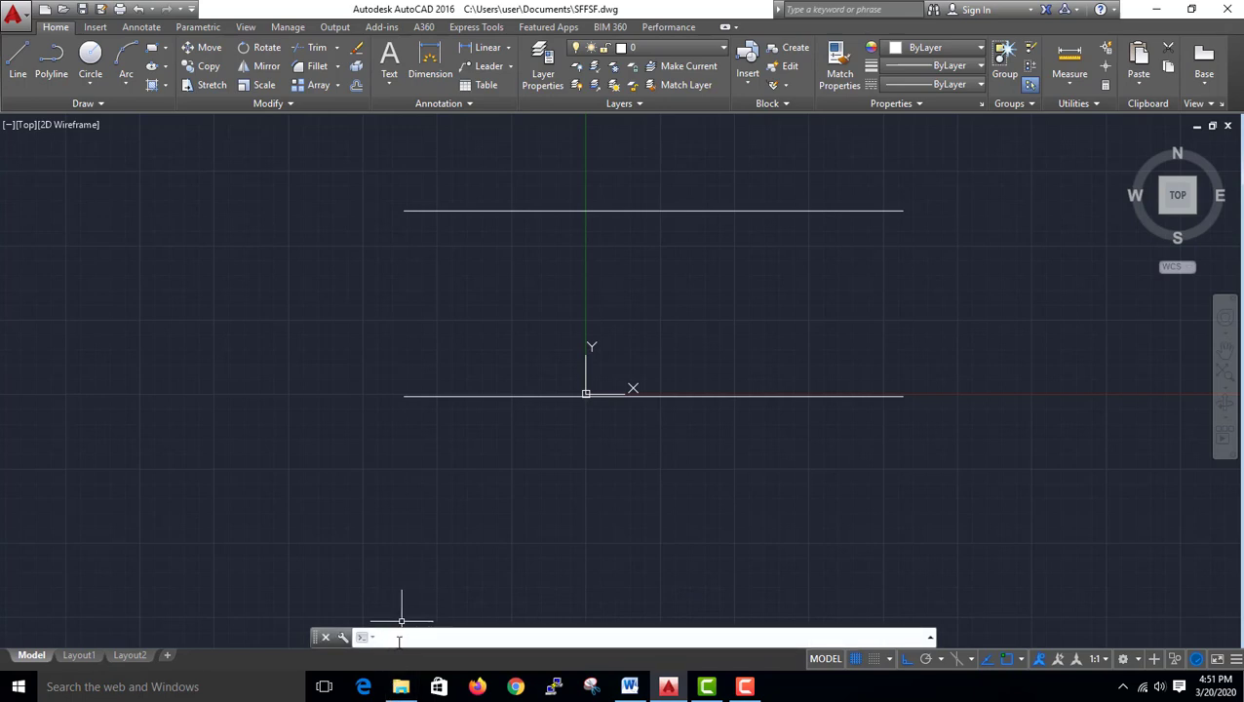
Apply MEASURE to the top line with a segment length of 10.
text(EAS)
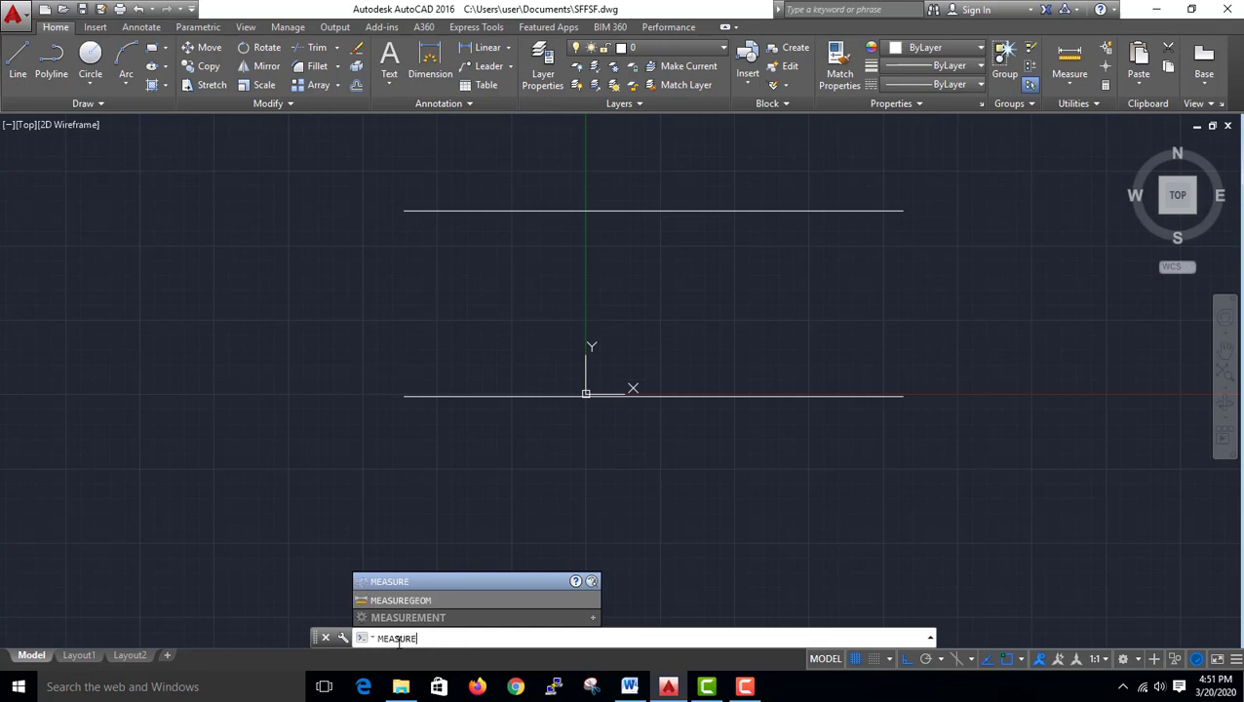
text(URE)
key(Return)
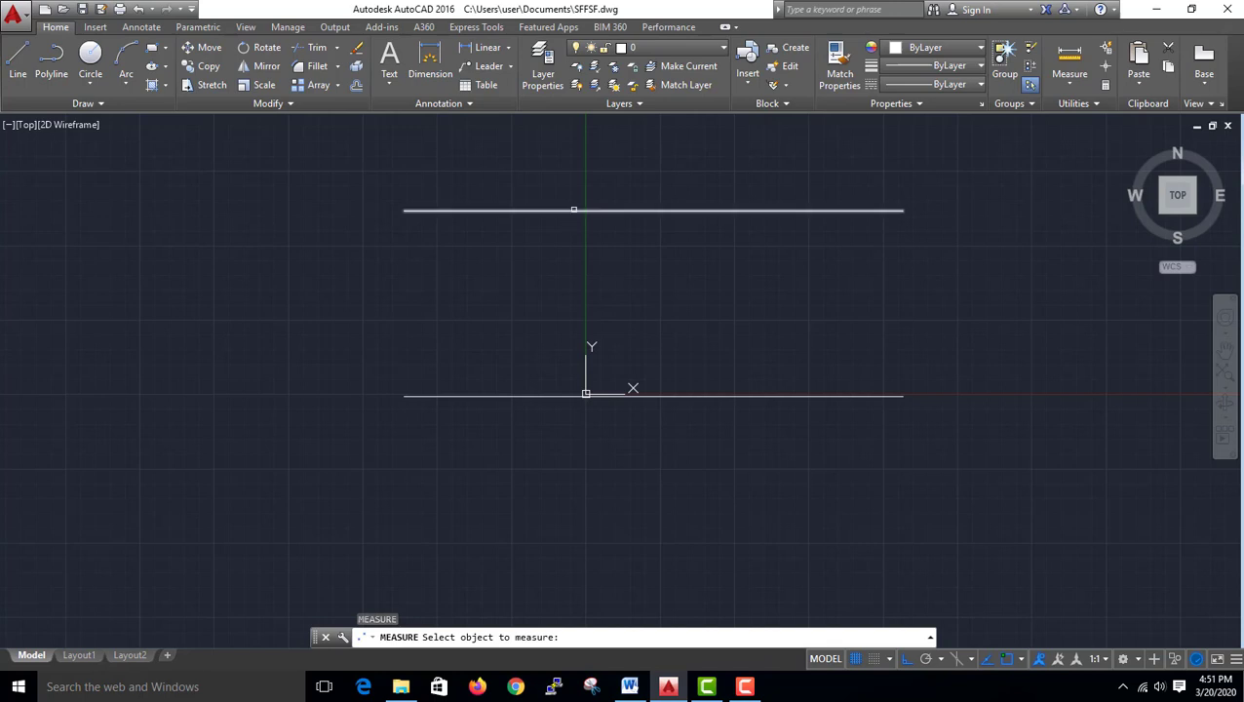
click(574, 209)
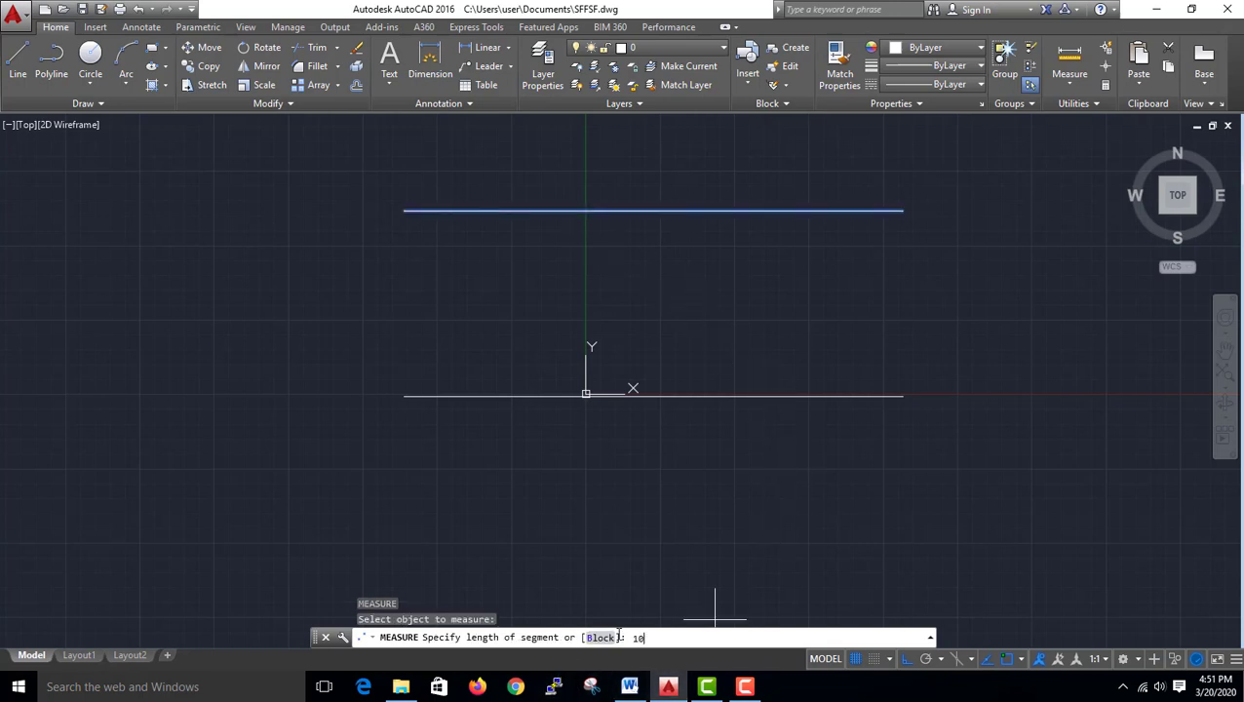
text(10)
key(Return)
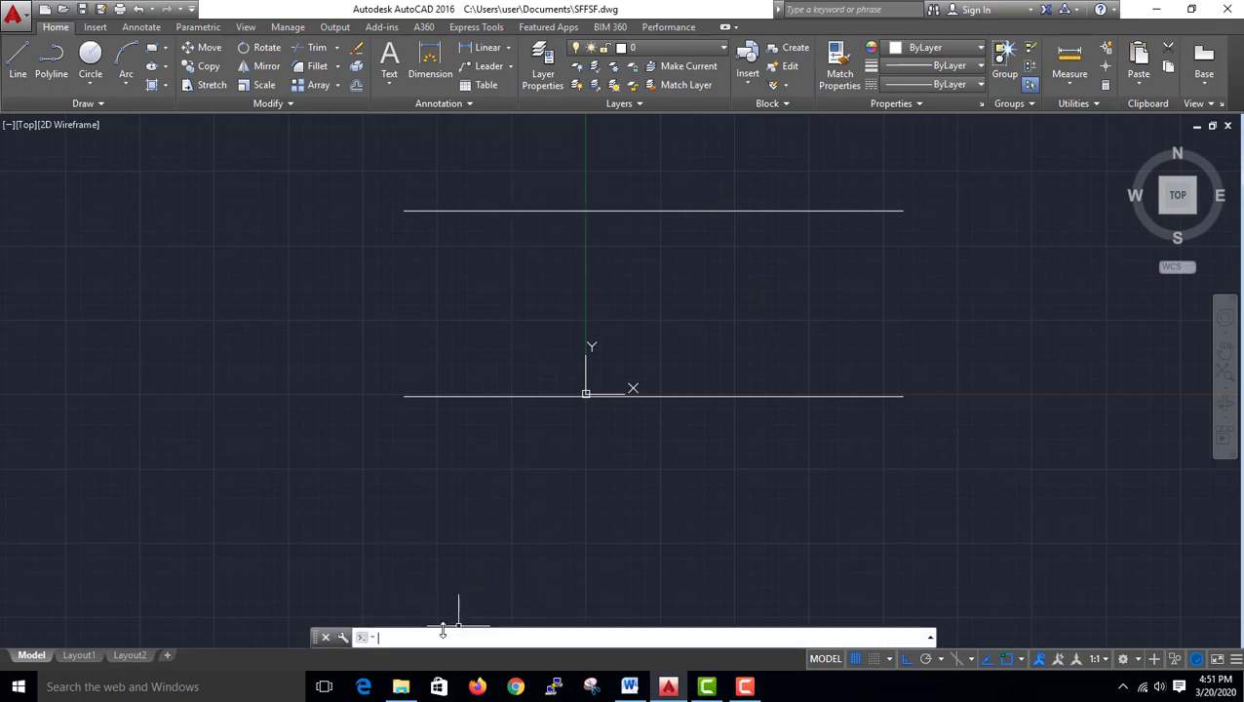
Set the point style to the X shape via PTYPE.
text(TY)
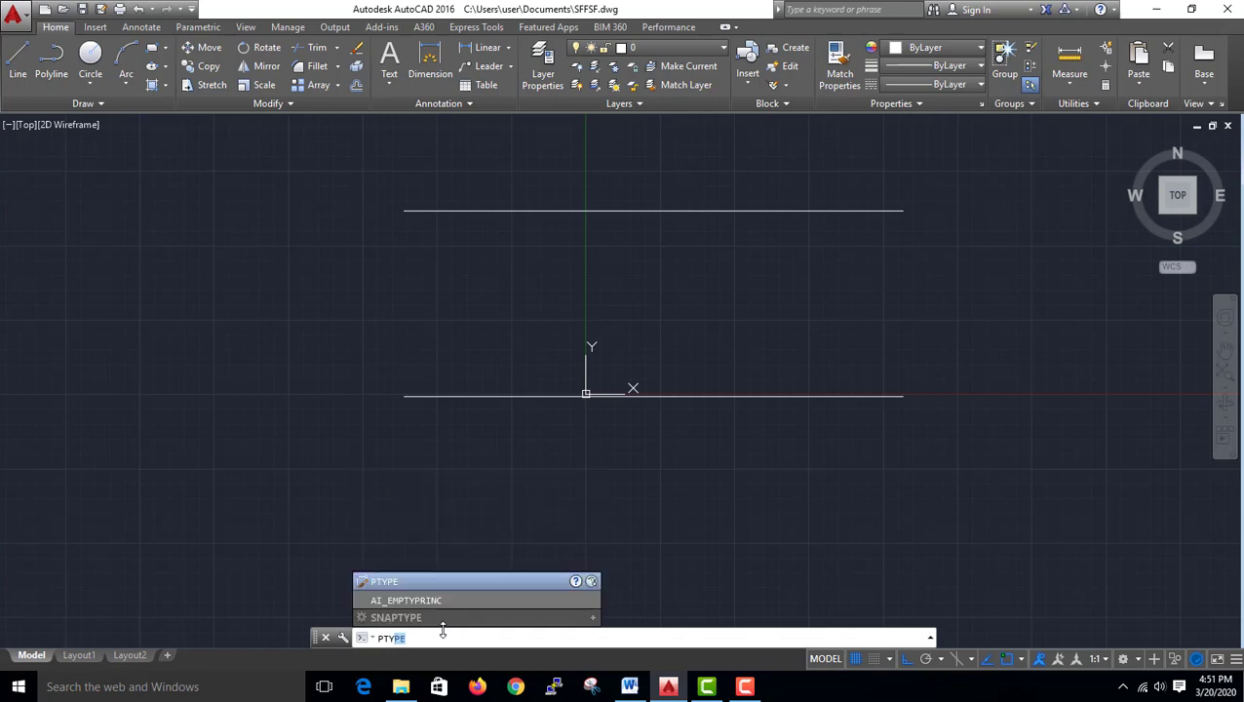
key(Return)
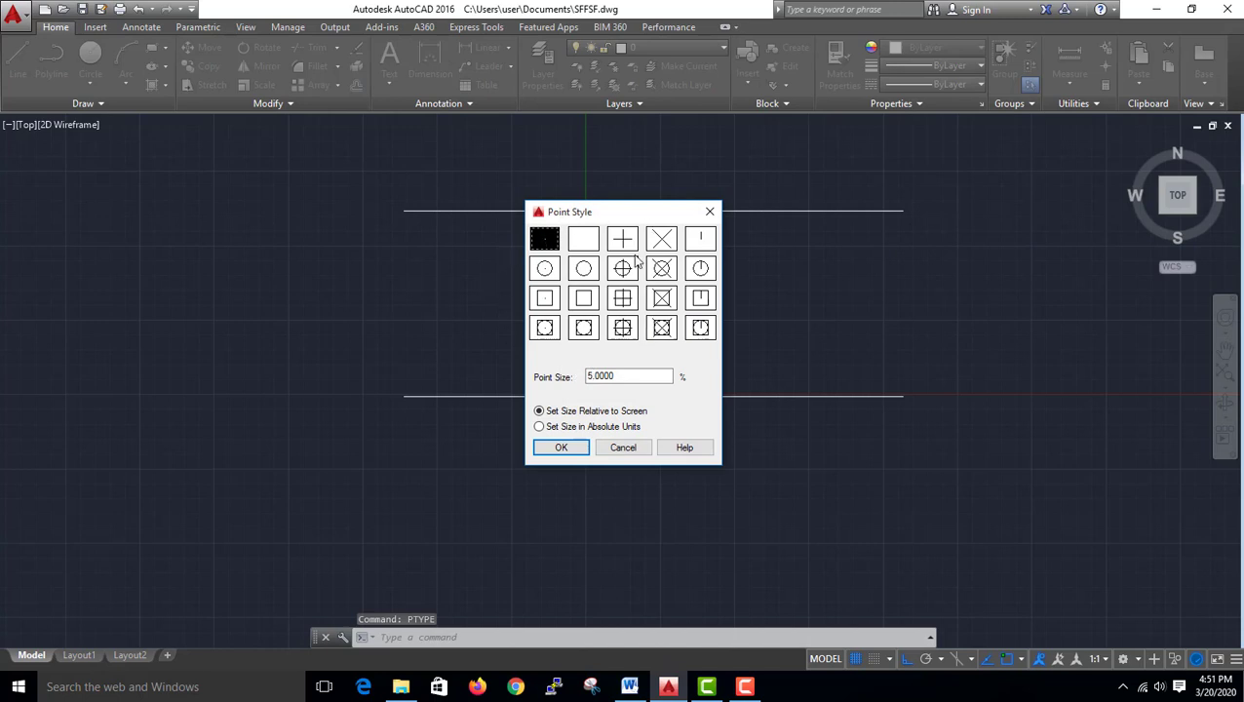
click(661, 240)
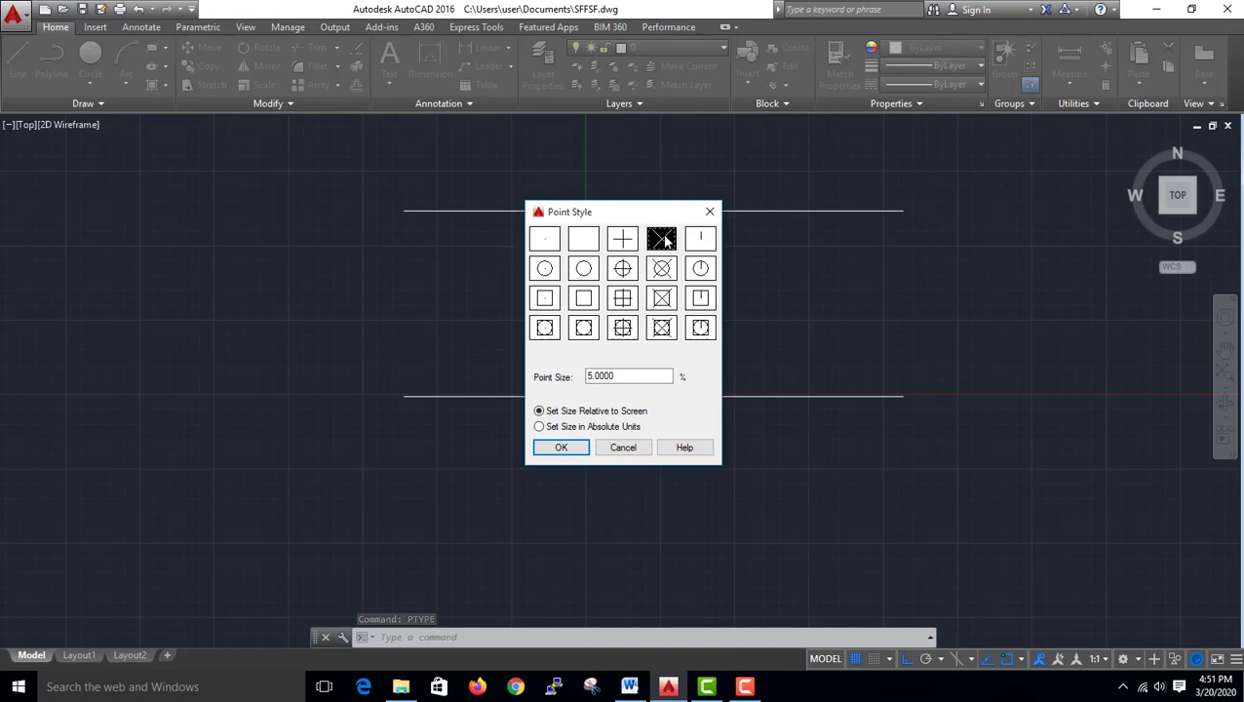
click(559, 448)
scroll(487, 208, down, 1)
scroll(490, 210, up, 3)
scroll(486, 209, up, 5)
scroll(486, 211, down, 3)
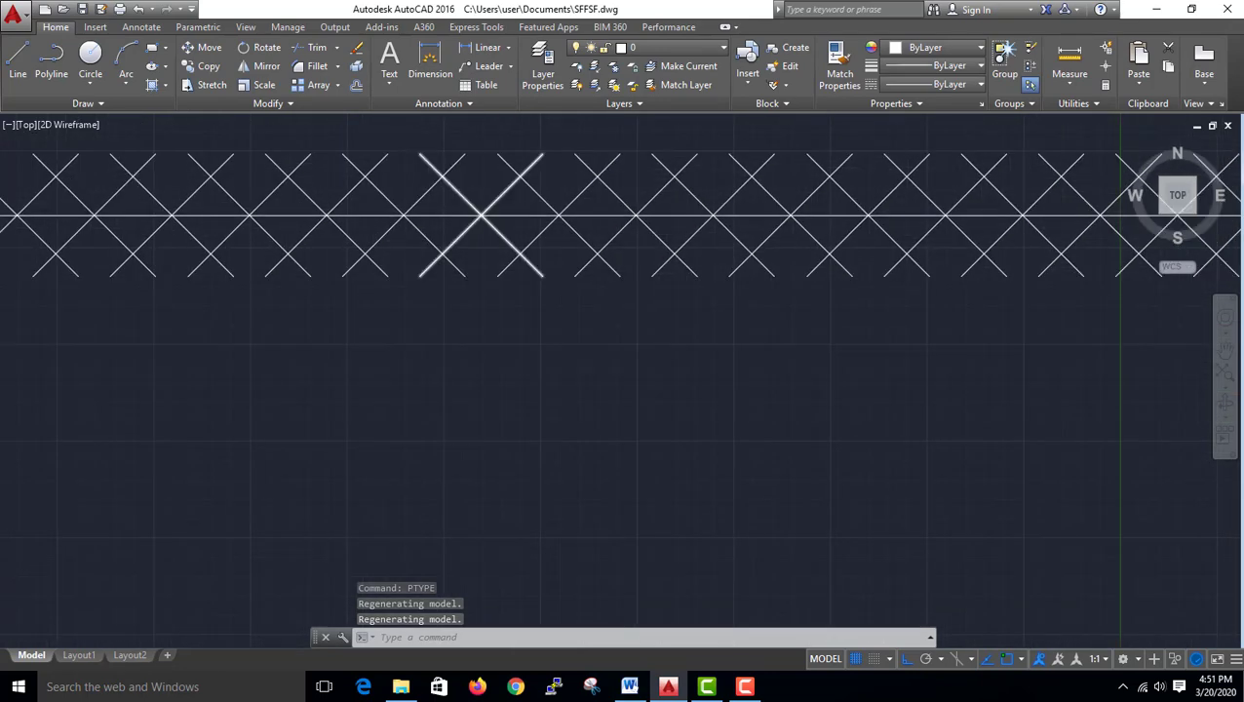
scroll(486, 212, down, 3)
scroll(486, 220, up, 5)
scroll(488, 222, down, 2)
scroll(464, 244, down, 4)
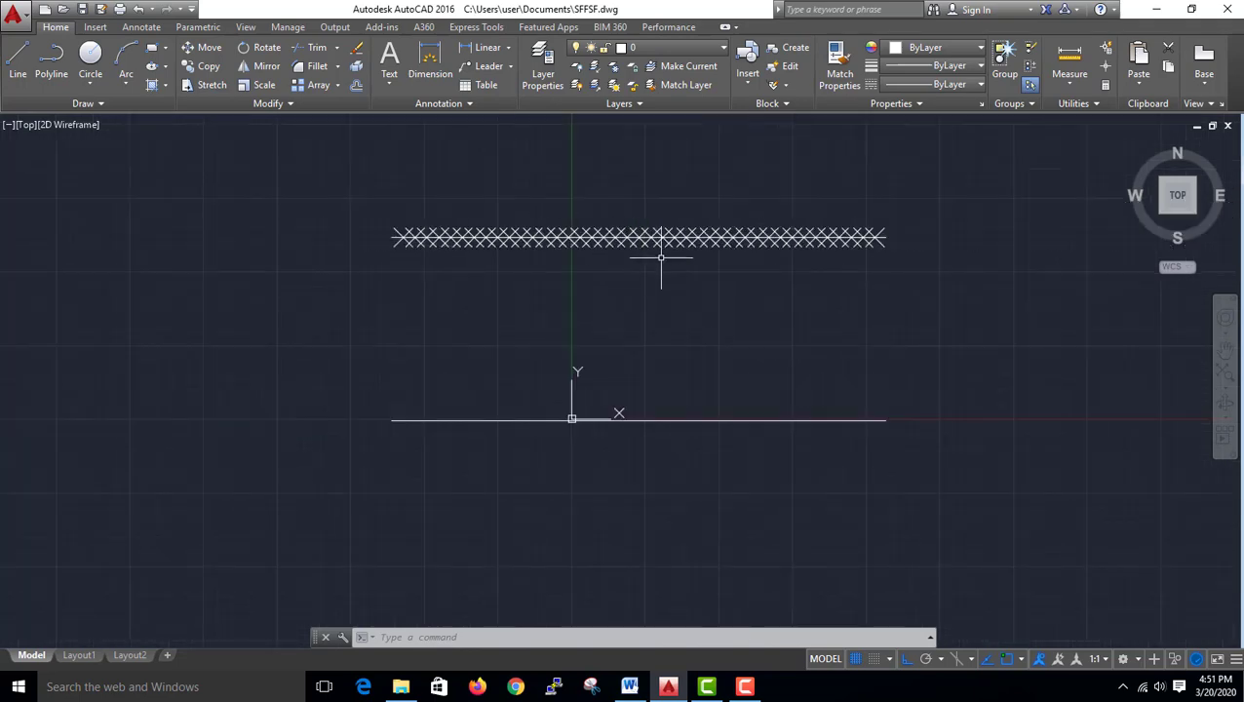
scroll(663, 259, up, 4)
scroll(216, 224, down, 2)
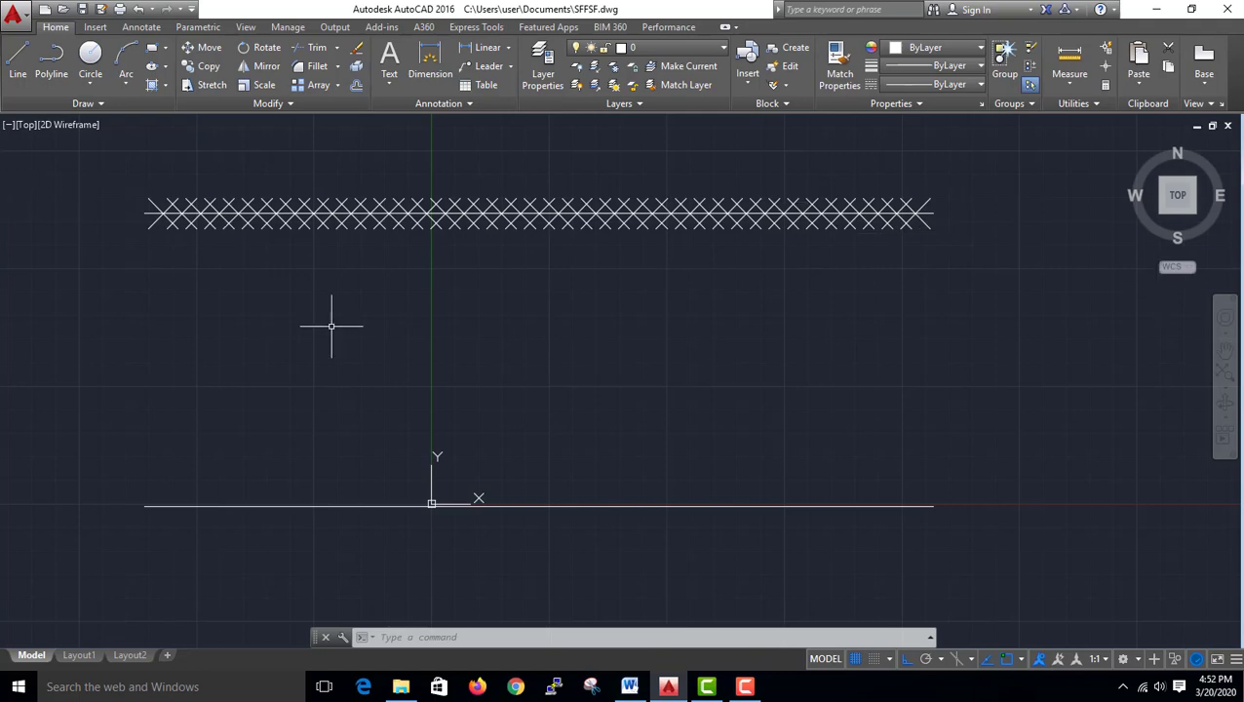
Add a linear dimension reading 10.0000 between two adjacent X markers on the top line.
scroll(180, 212, down, 2)
scroll(180, 215, up, 10)
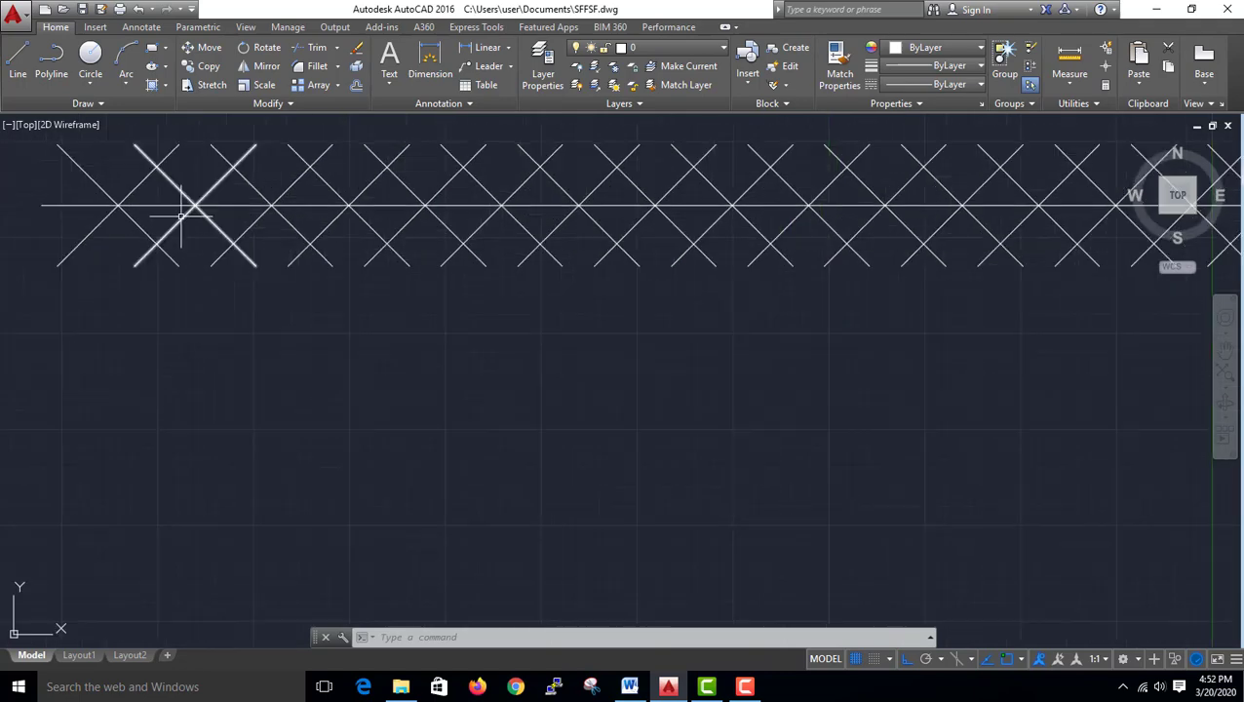
middle_drag(180, 216, 247, 402)
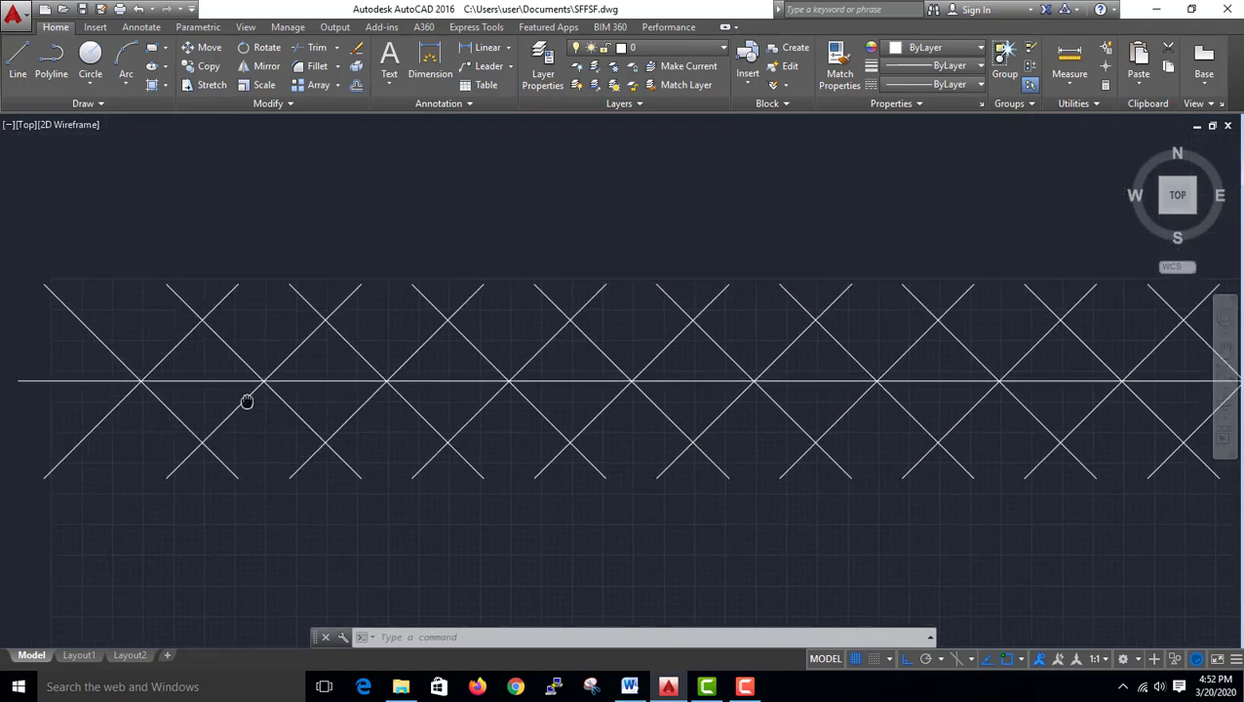
scroll(247, 402, up, 3)
click(485, 47)
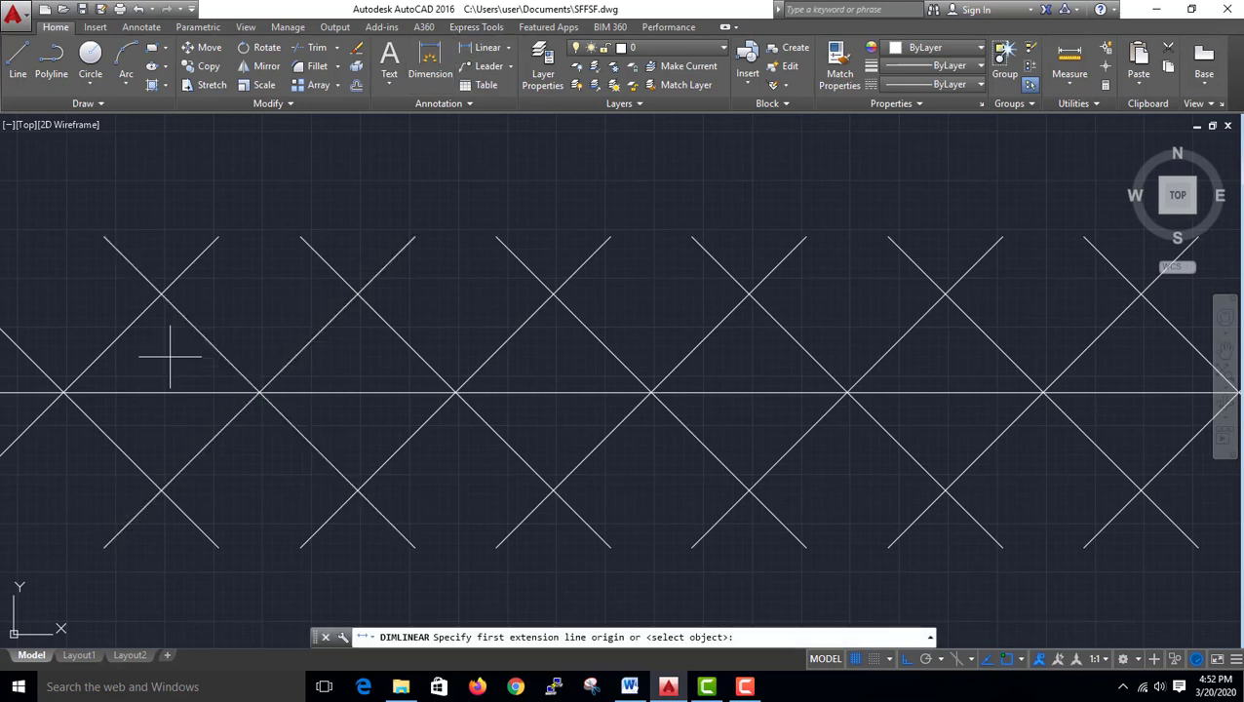
click(64, 393)
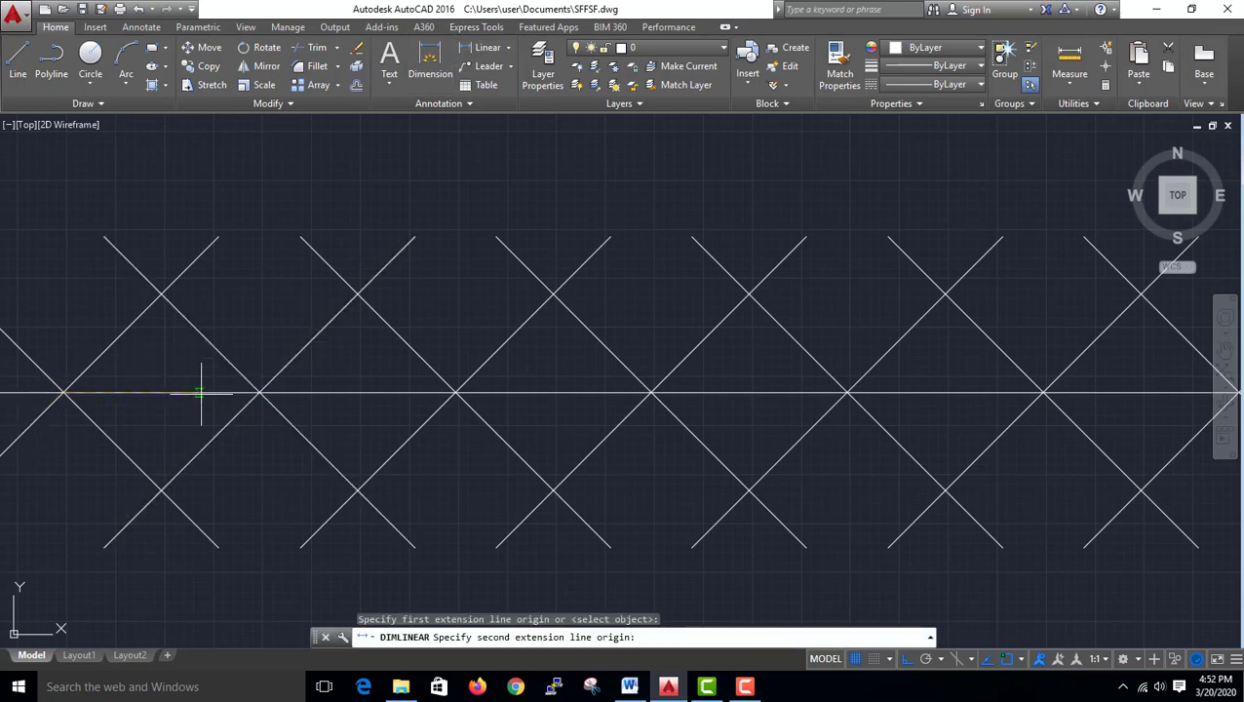
click(258, 393)
click(183, 209)
scroll(183, 212, up, 8)
scroll(184, 207, down, 5)
middle_drag(224, 222, 517, 247)
scroll(457, 210, up, 1)
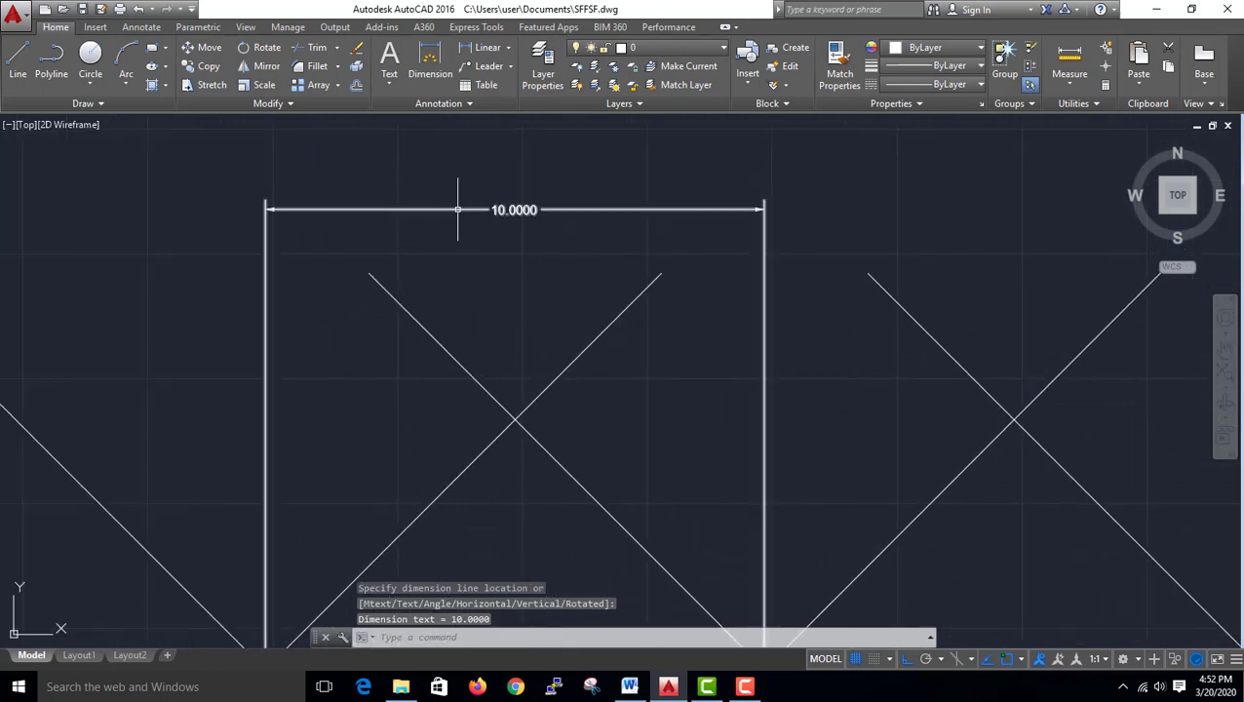
scroll(528, 257, down, 4)
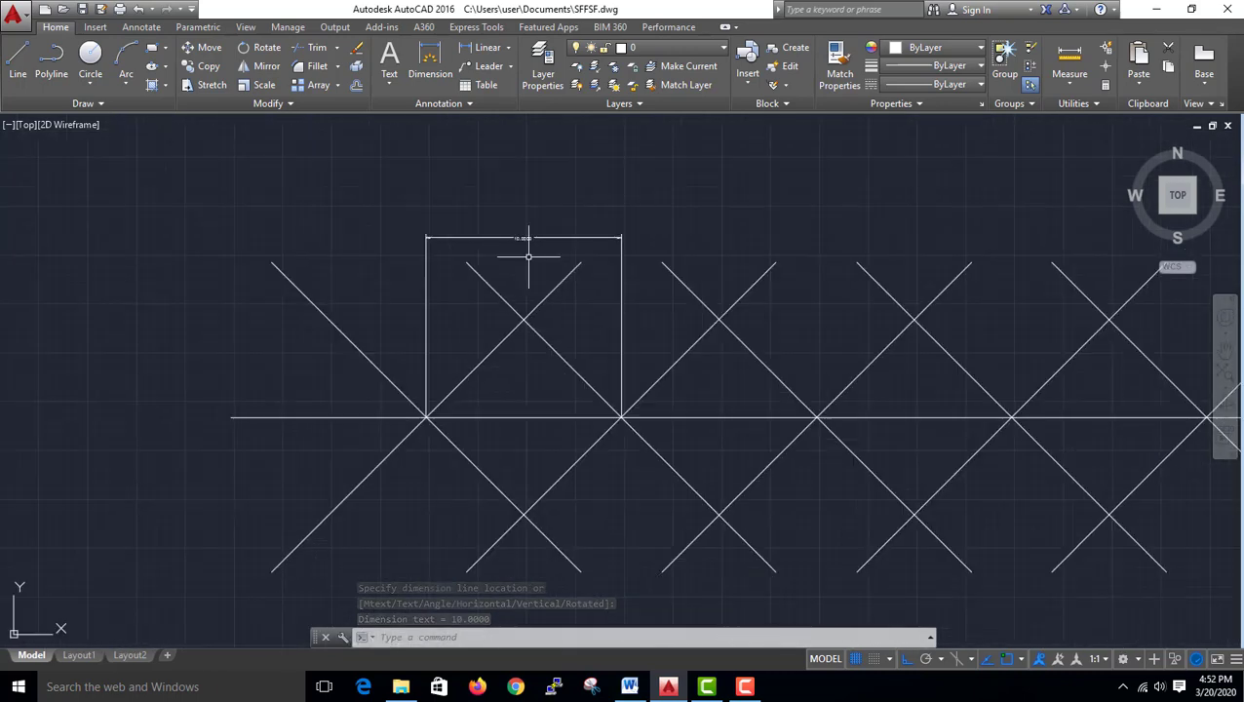
scroll(528, 256, down, 3)
scroll(727, 317, down, 8)
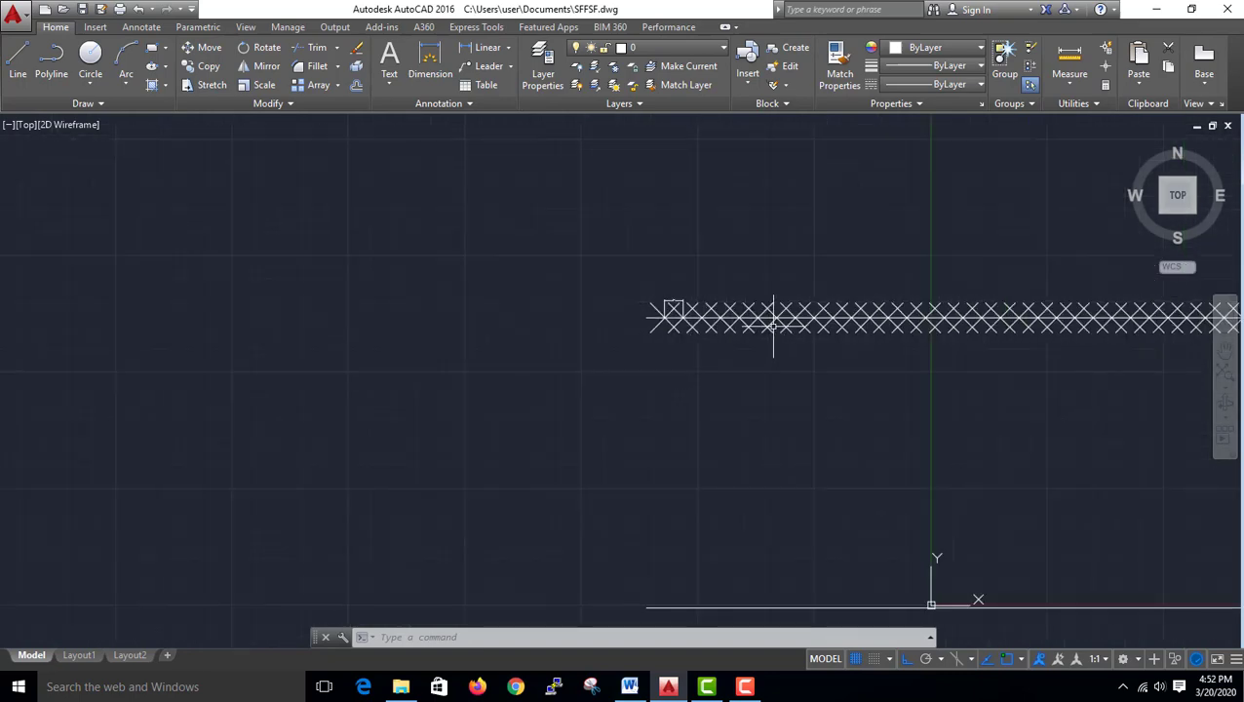
Run DIVIDE on the bottom line with 10 segments.
scroll(828, 445, up, 6)
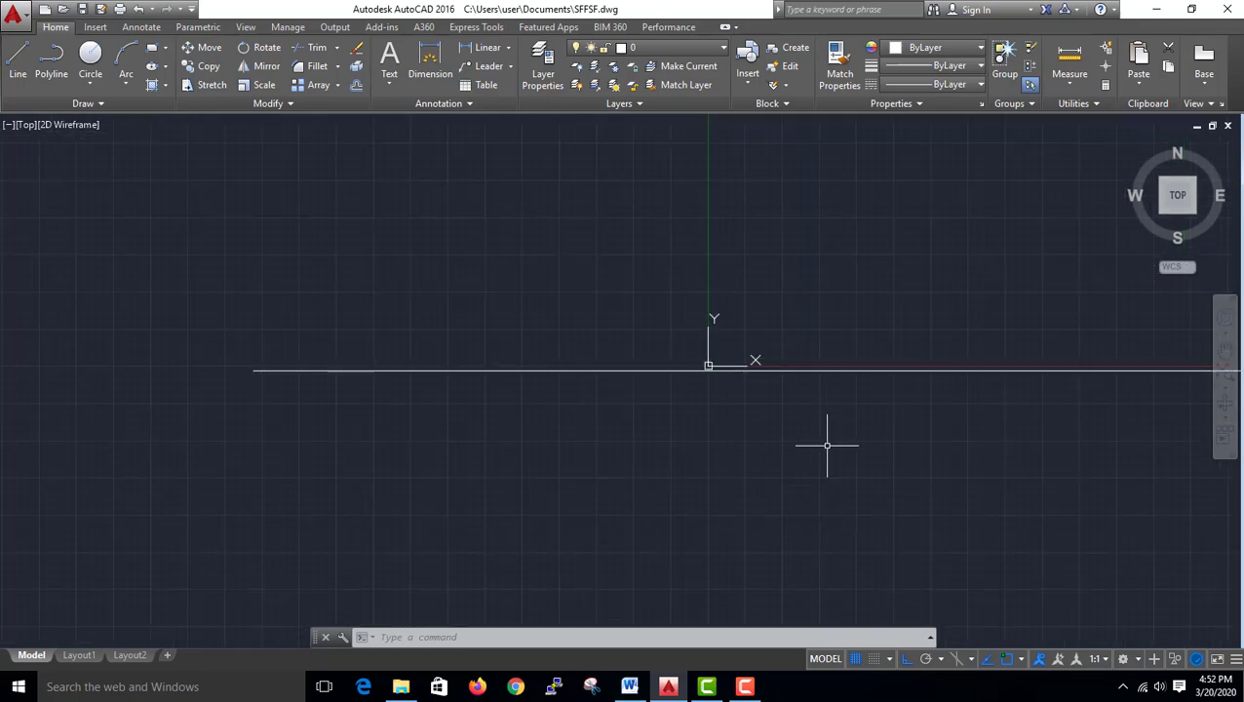
text(DIV)
key(Return)
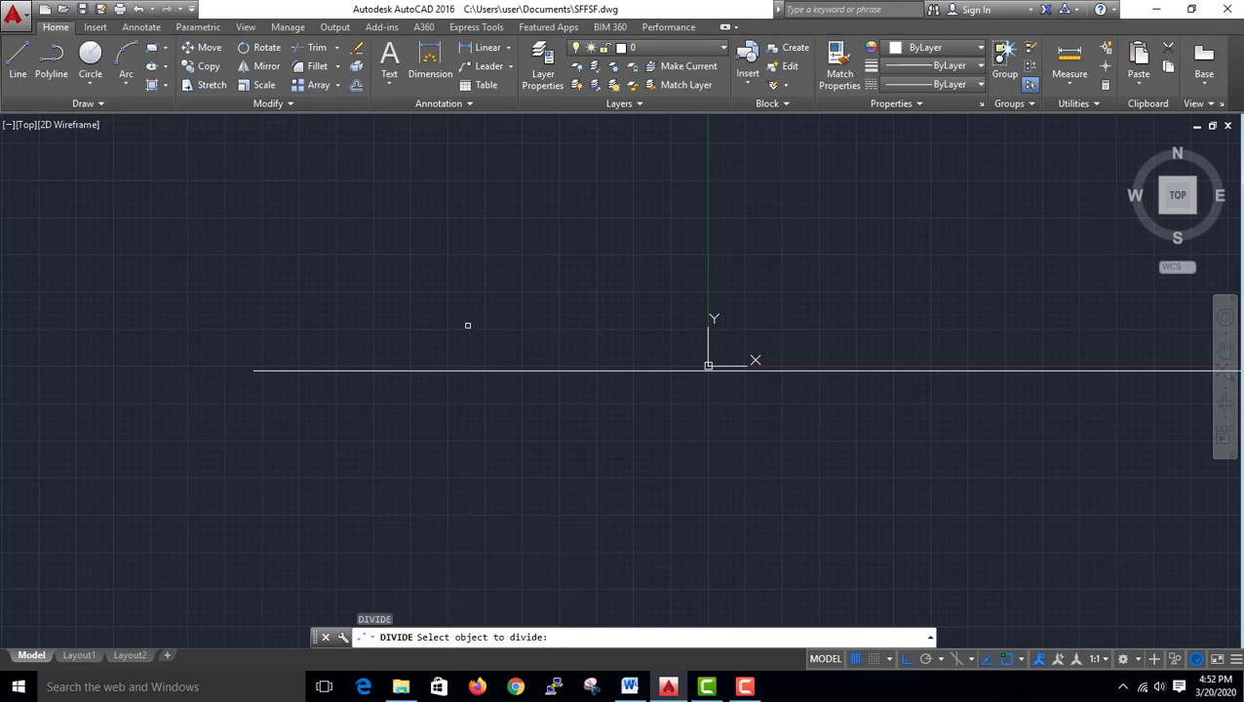
click(513, 369)
text(10)
key(Return)
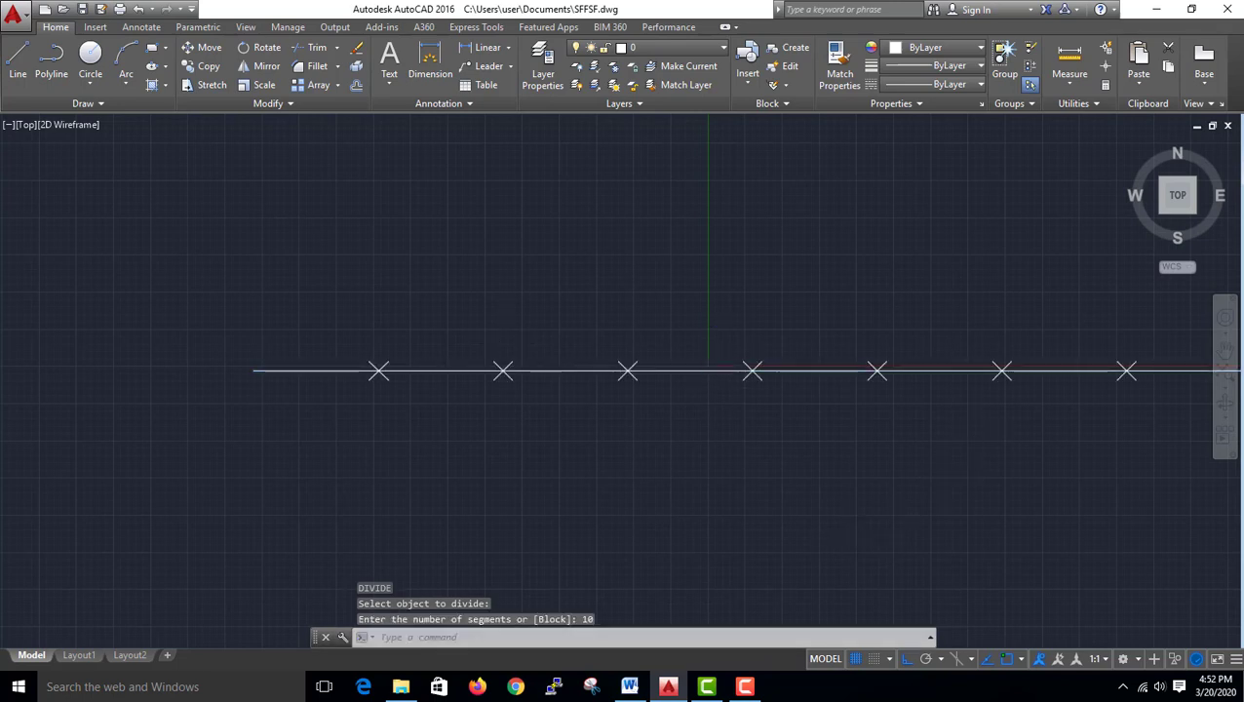
Zoom and pan out to show both lines with their X markers.
scroll(1105, 408, down, 5)
scroll(1070, 411, up, 4)
scroll(1147, 423, down, 1)
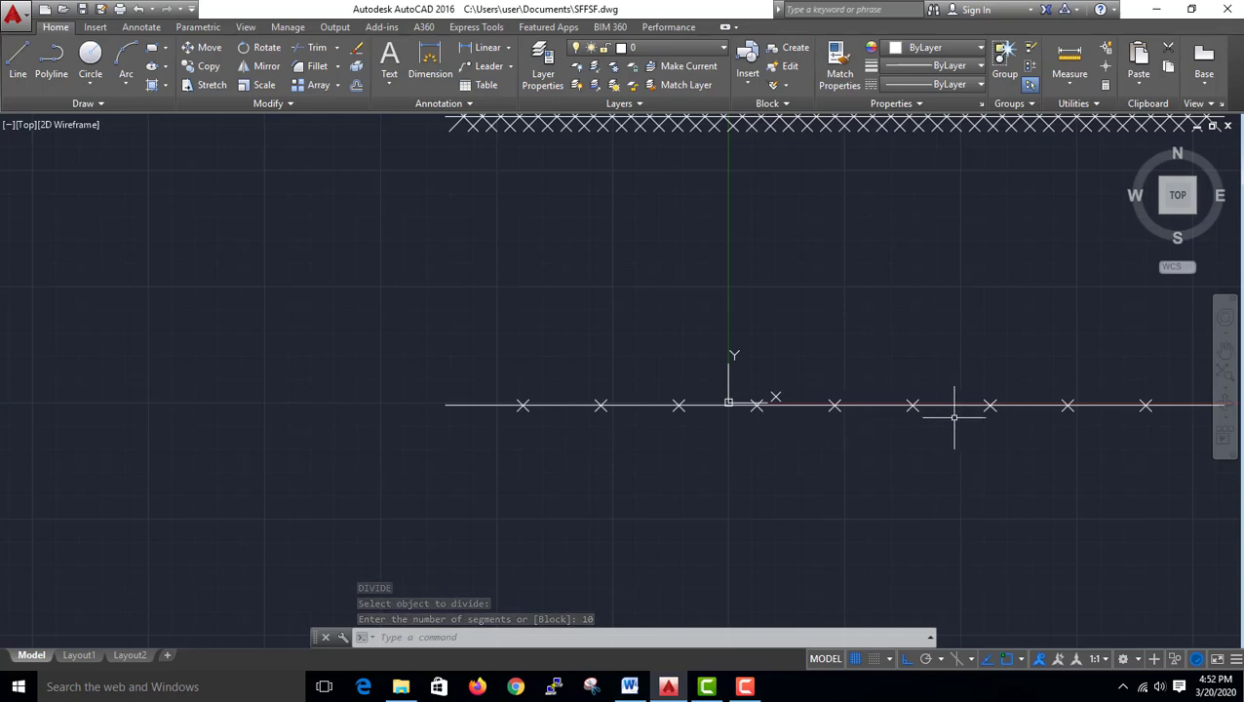
scroll(1212, 382, down, 2)
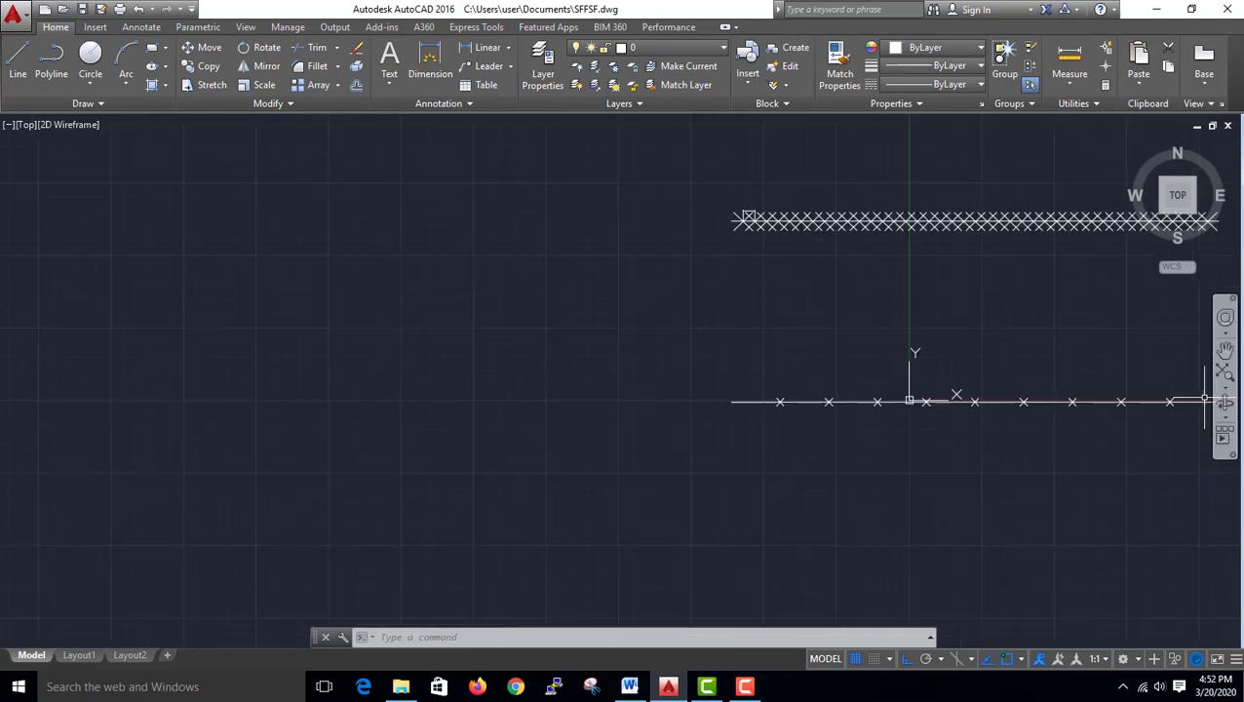
middle_drag(1143, 404, 999, 397)
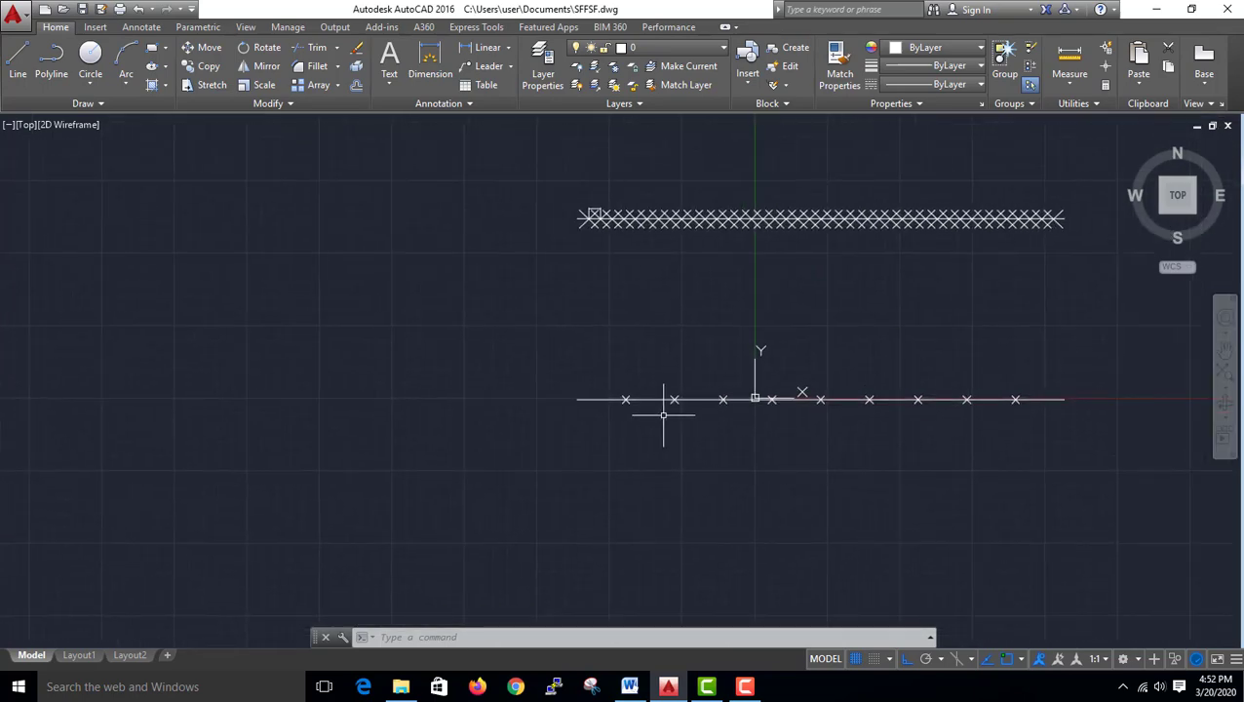
scroll(663, 414, up, 2)
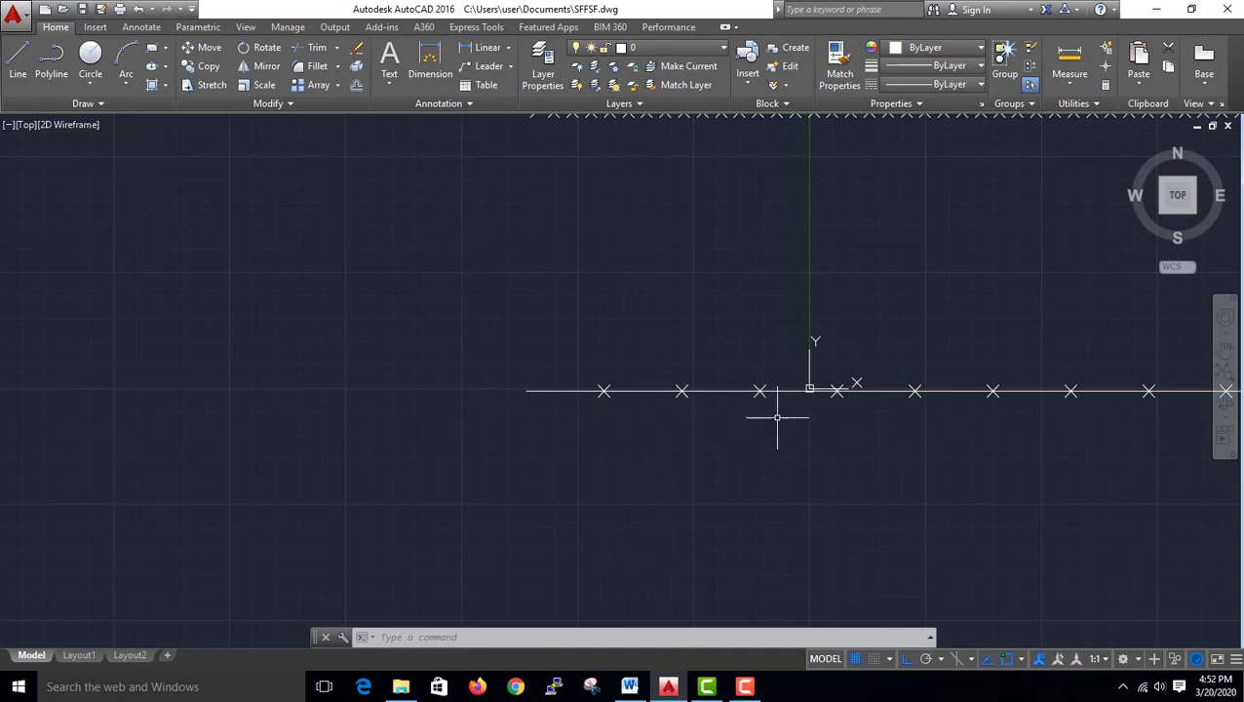
scroll(632, 236, up, 4)
scroll(630, 236, down, 4)
scroll(630, 236, down, 4)
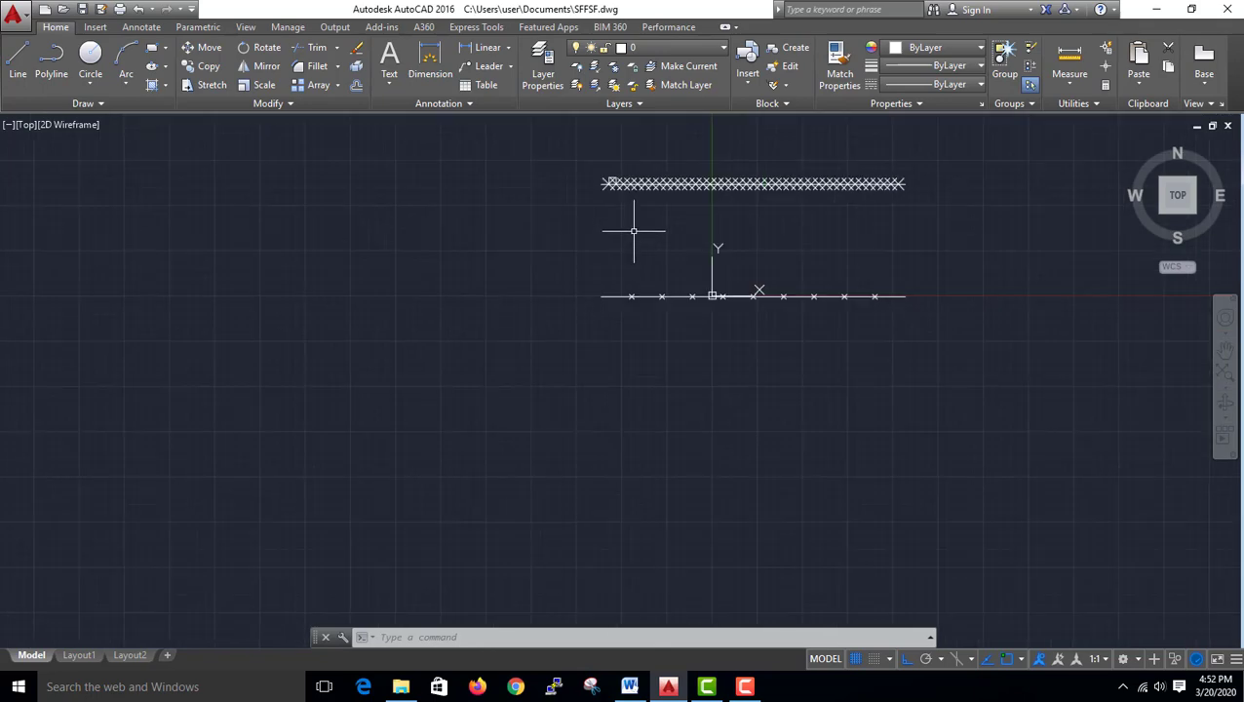
scroll(633, 187, up, 4)
scroll(653, 197, up, 4)
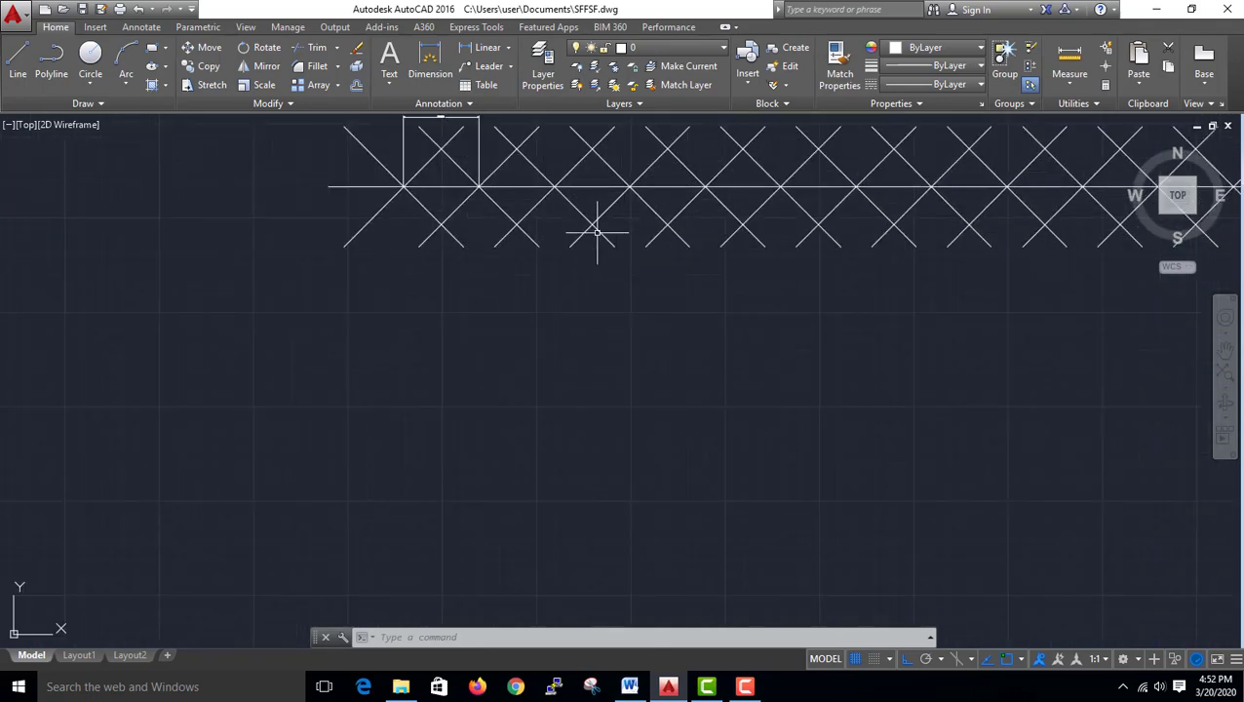
scroll(516, 225, up, 3)
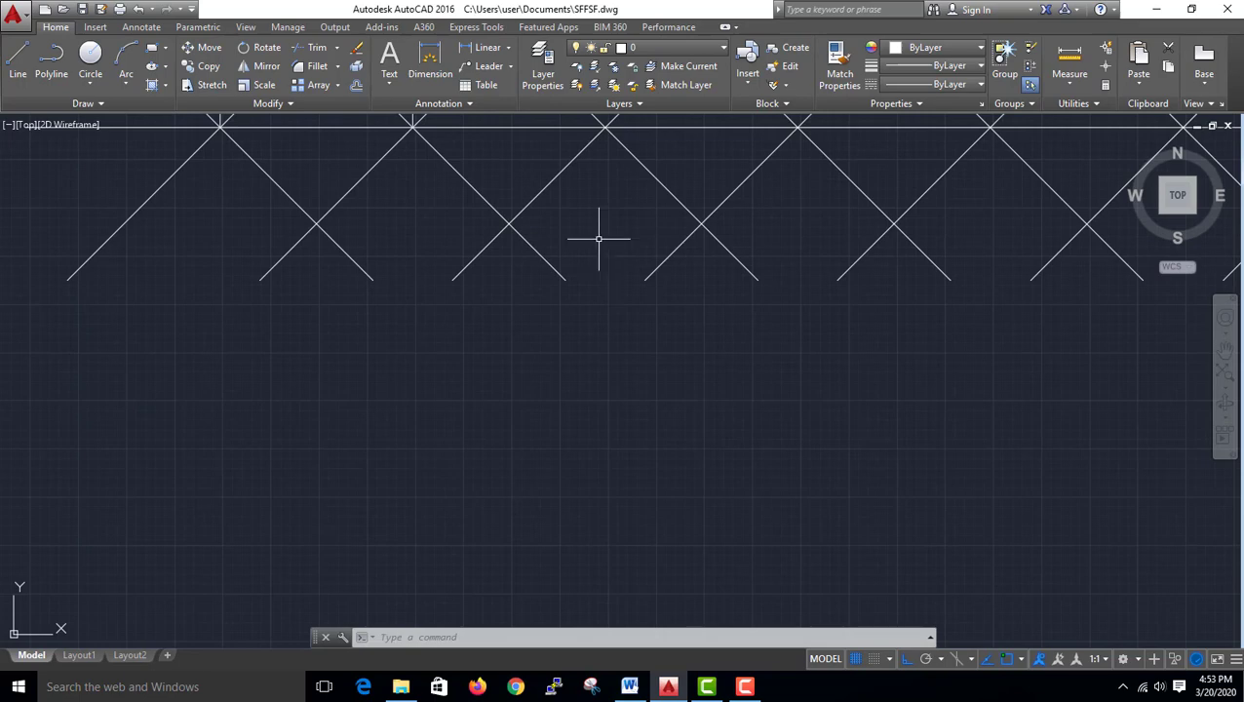
scroll(596, 507, down, 5)
scroll(596, 535, down, 2)
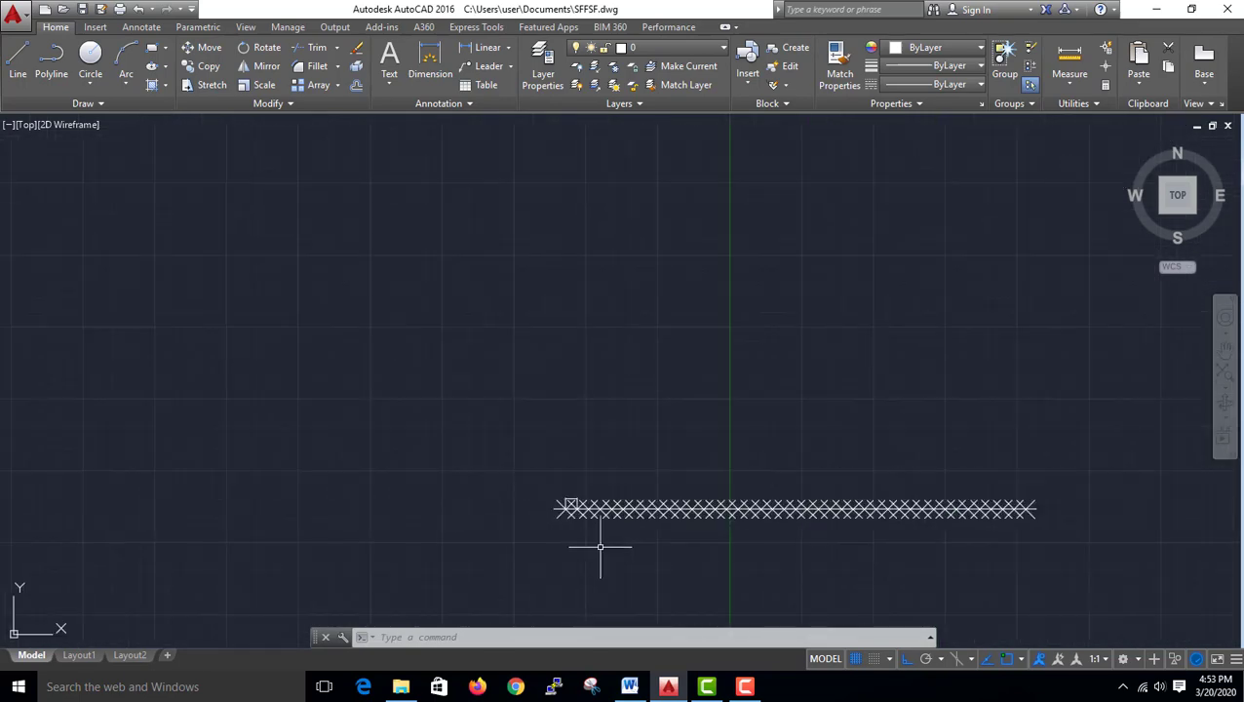
middle_drag(660, 580, 588, 248)
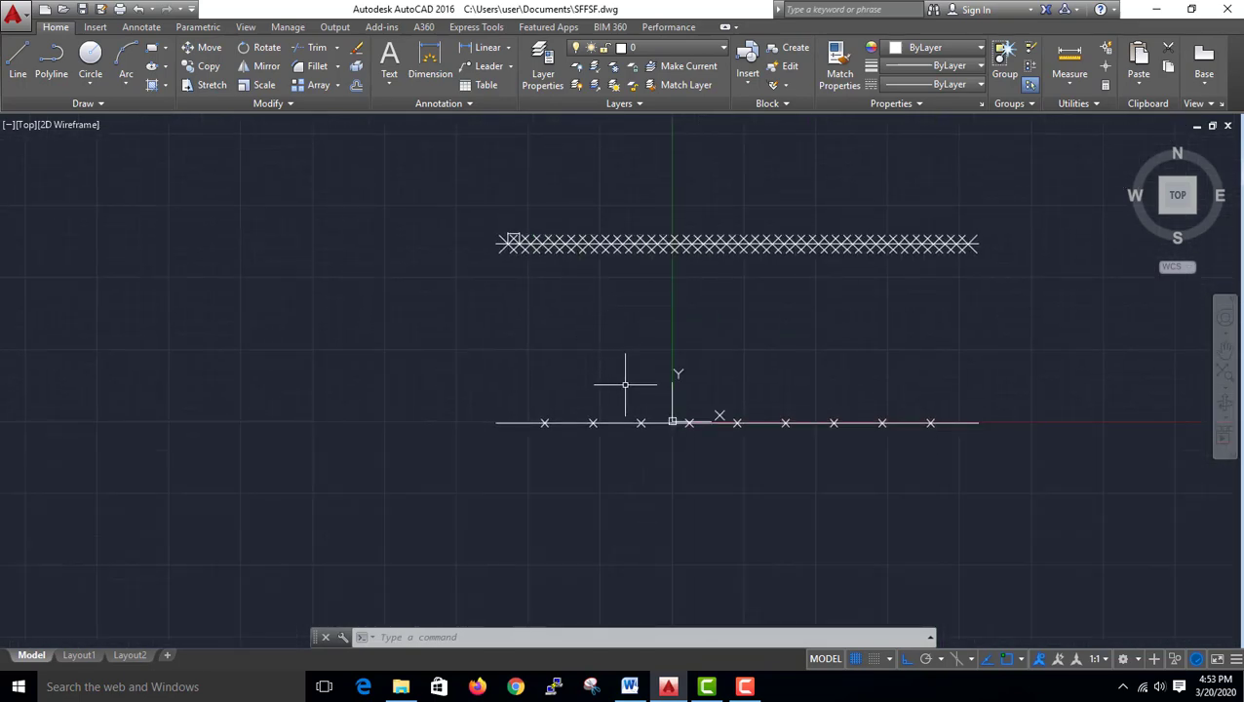